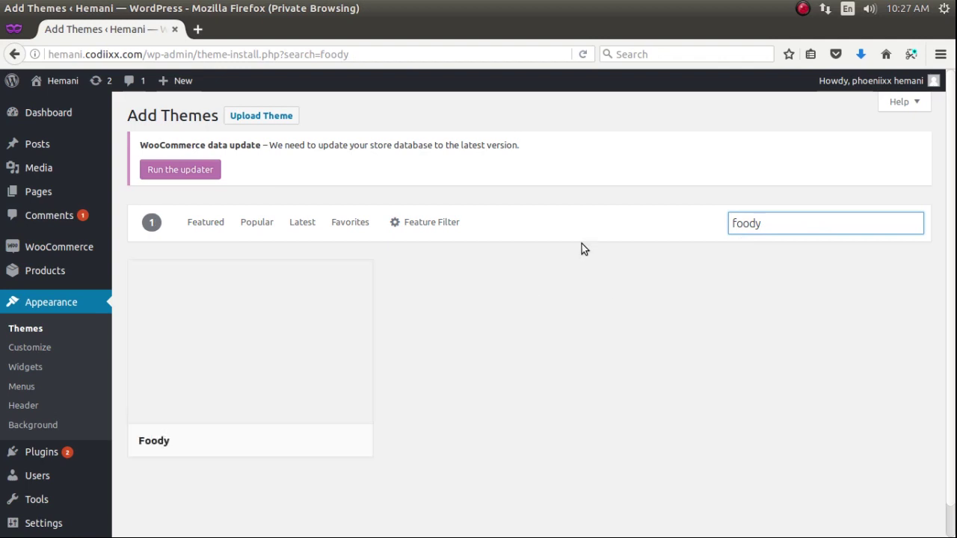
- Install the Foody theme from the search results and activate it
click(285, 440)
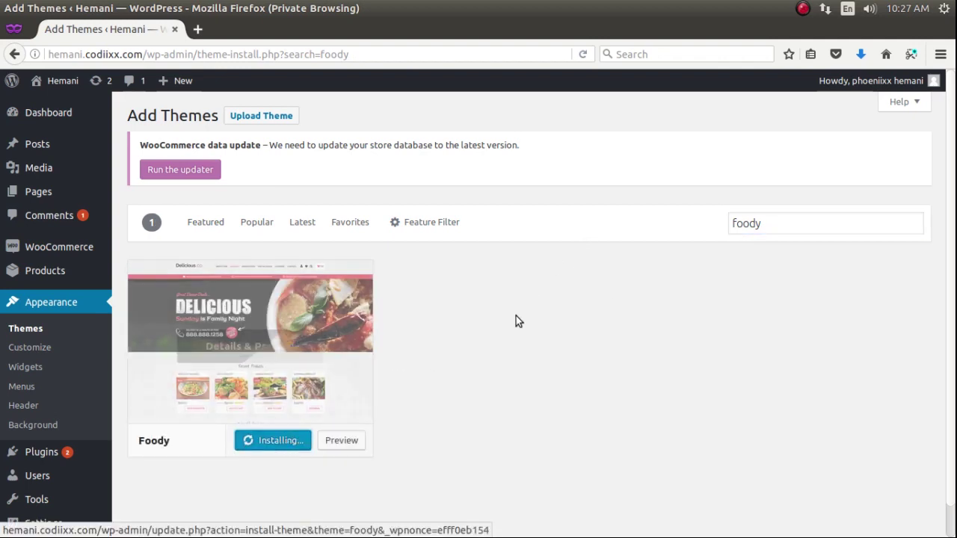
scroll(516, 320, down, 1)
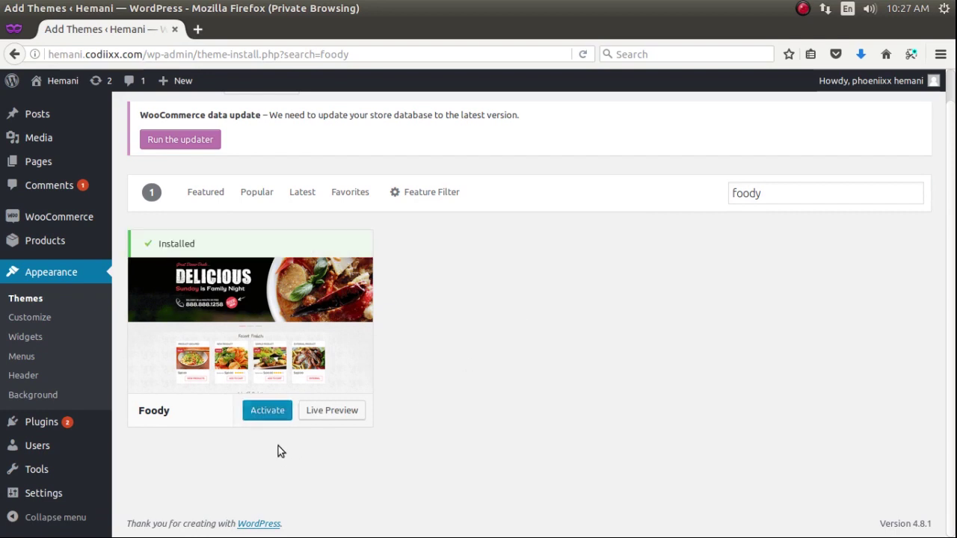
click(269, 409)
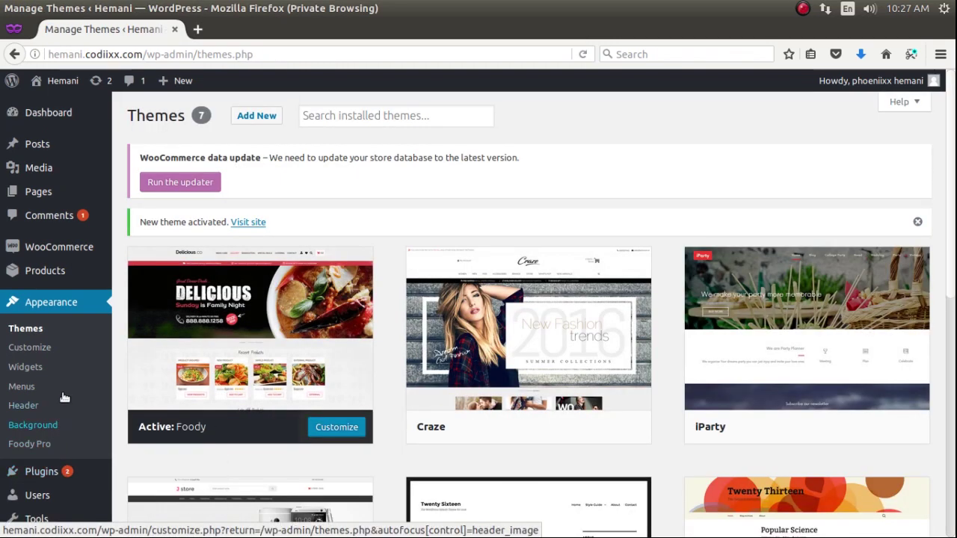
- Create a new page titled Foody Homepage, assign it the Homepage template and publish it
mouse_move(61, 192)
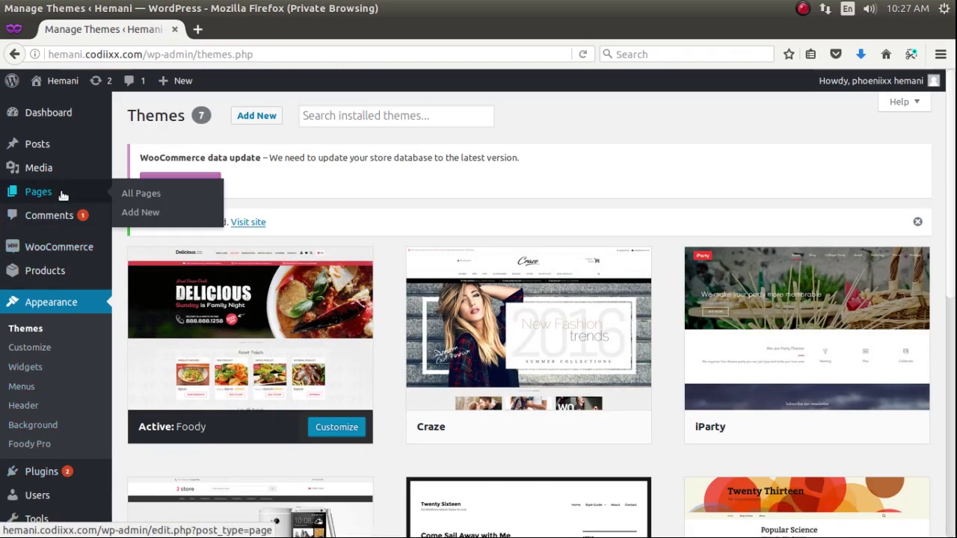
click(140, 212)
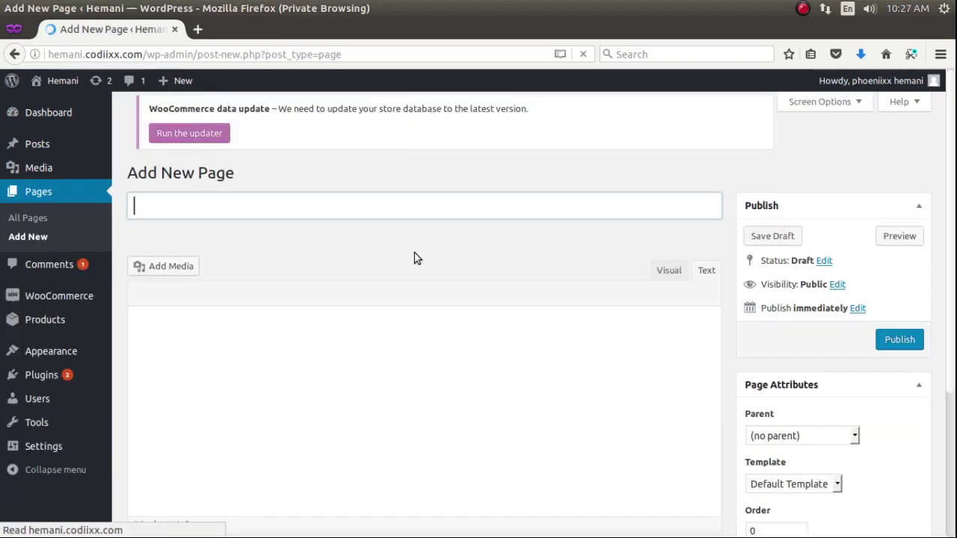
click(191, 210)
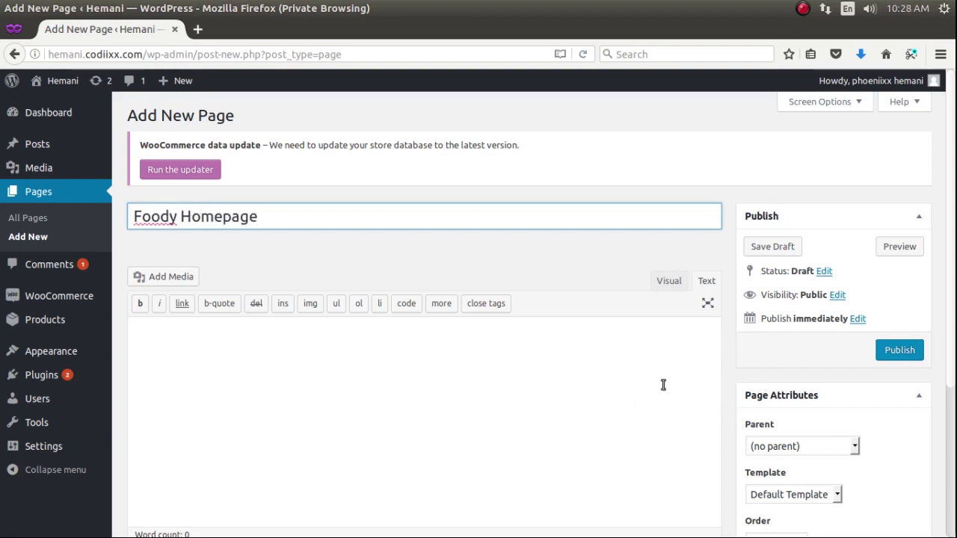
scroll(774, 366, down, 4)
click(806, 335)
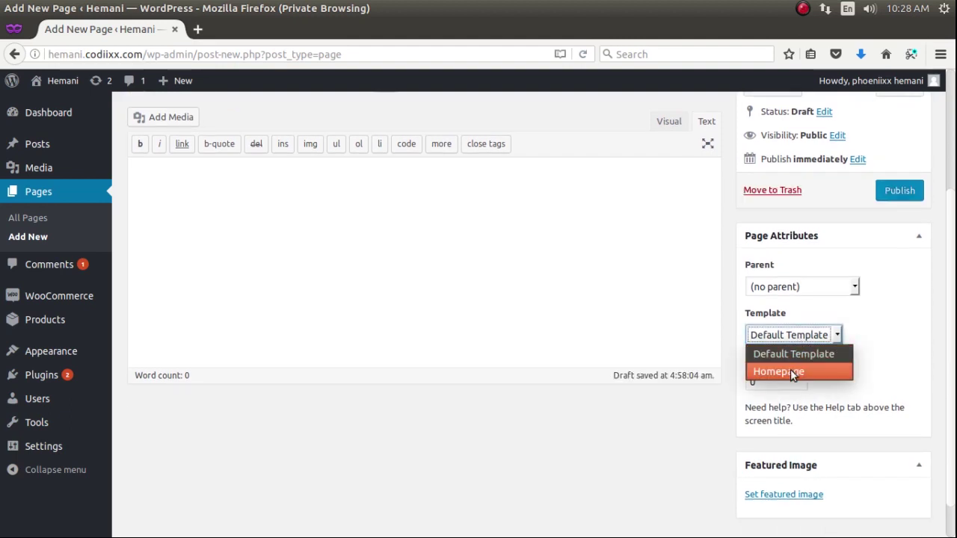
click(795, 369)
scroll(872, 247, up, 2)
click(896, 271)
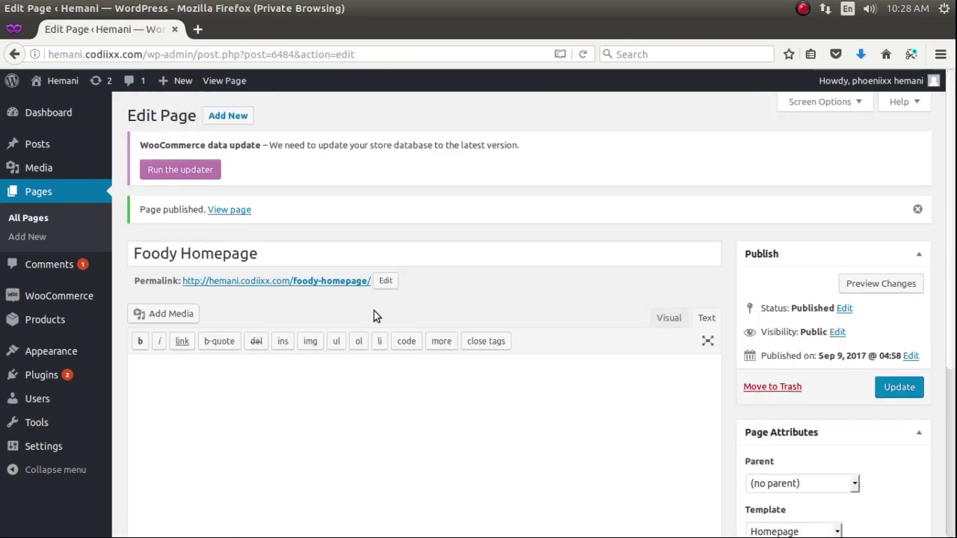
- In the reading settings, set the static front page to Foody Homepage and save the changes
mouse_move(43, 447)
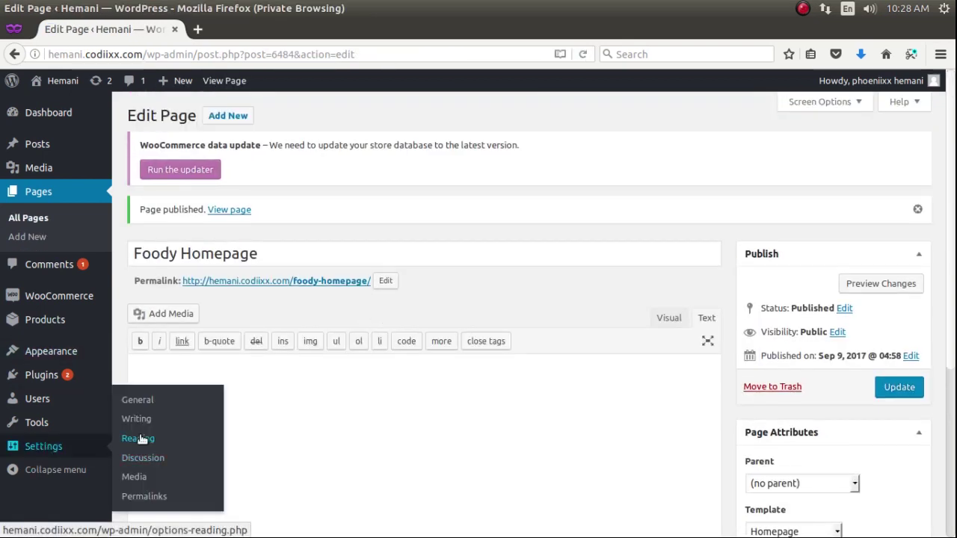
click(134, 438)
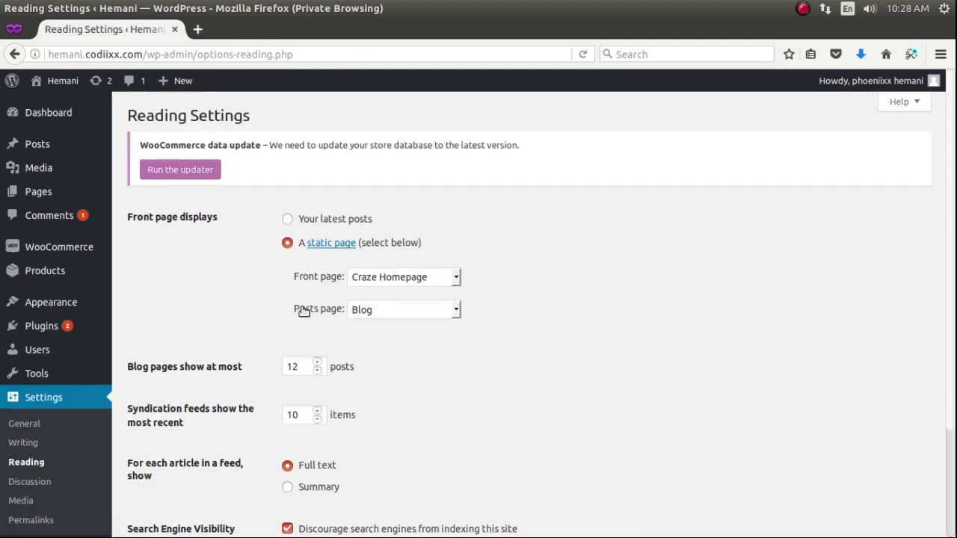
click(348, 268)
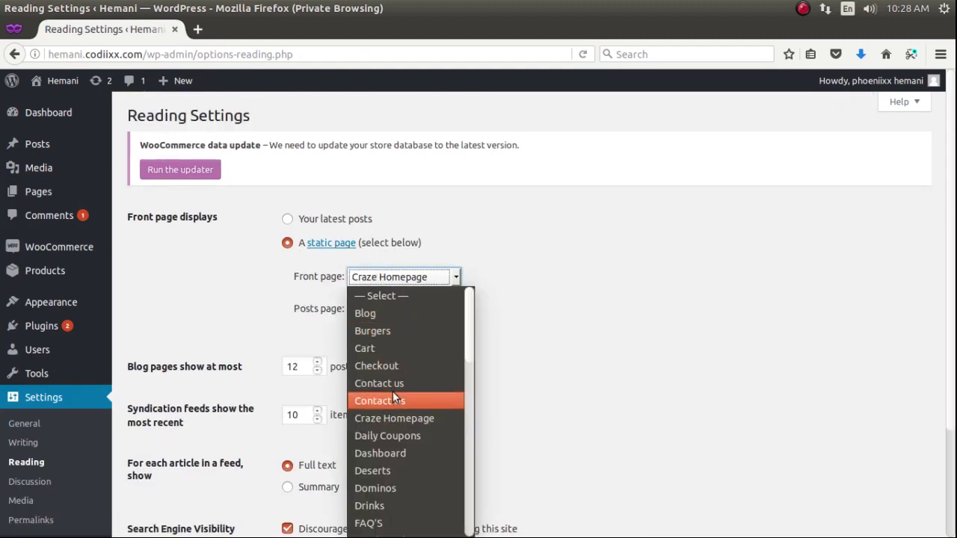
scroll(393, 391, down, 2)
click(393, 451)
scroll(420, 432, down, 3)
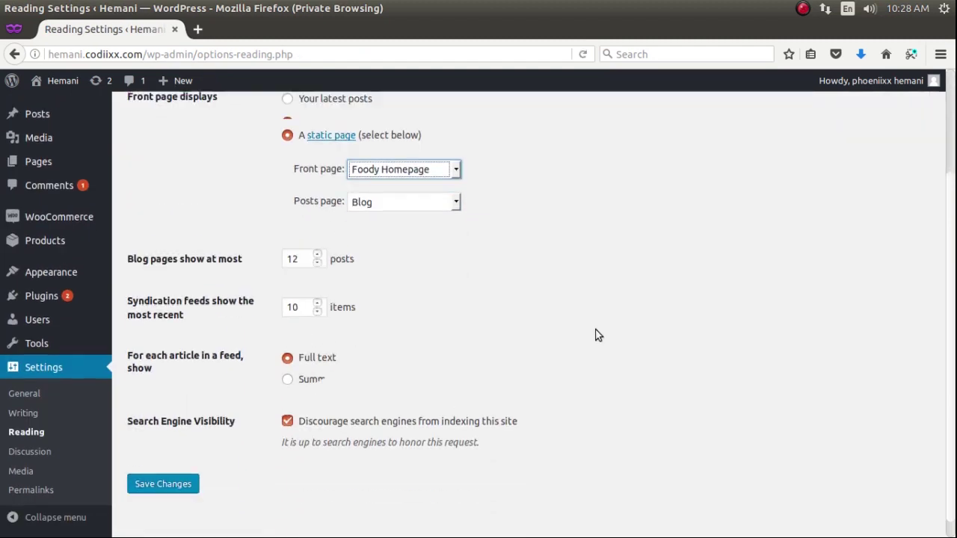
click(157, 464)
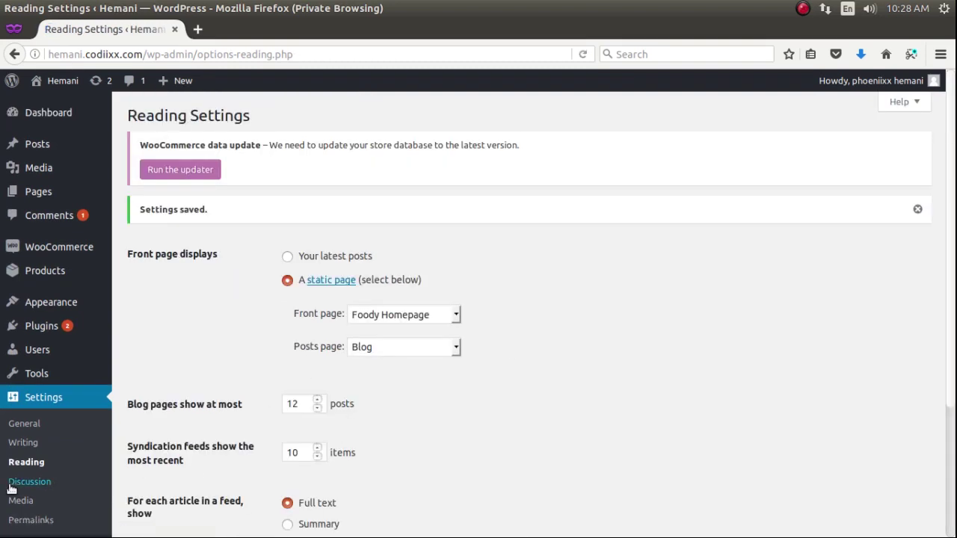
- Open the theme customizer's site identity settings and choose cropped-foody-logo-1.png from the media library as the logo
mouse_move(80, 301)
click(130, 326)
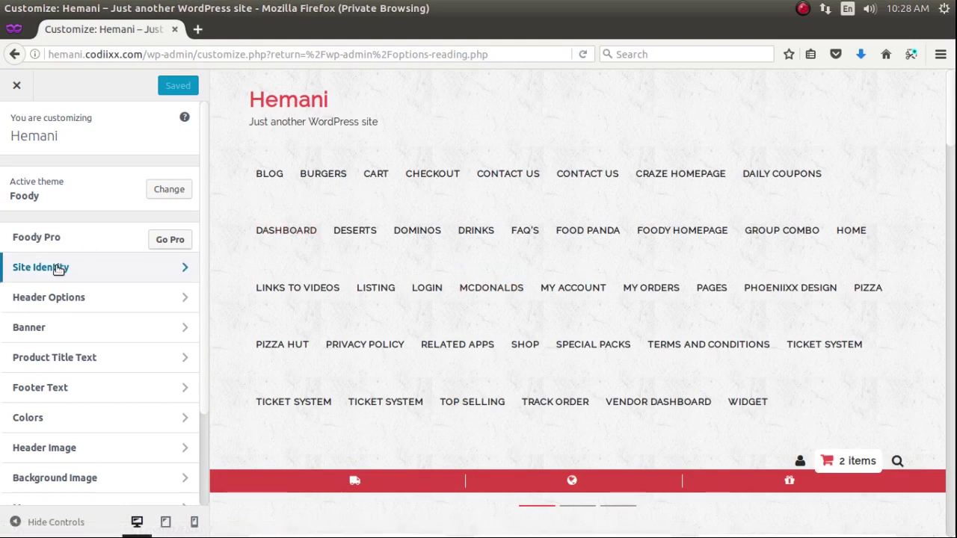
click(58, 270)
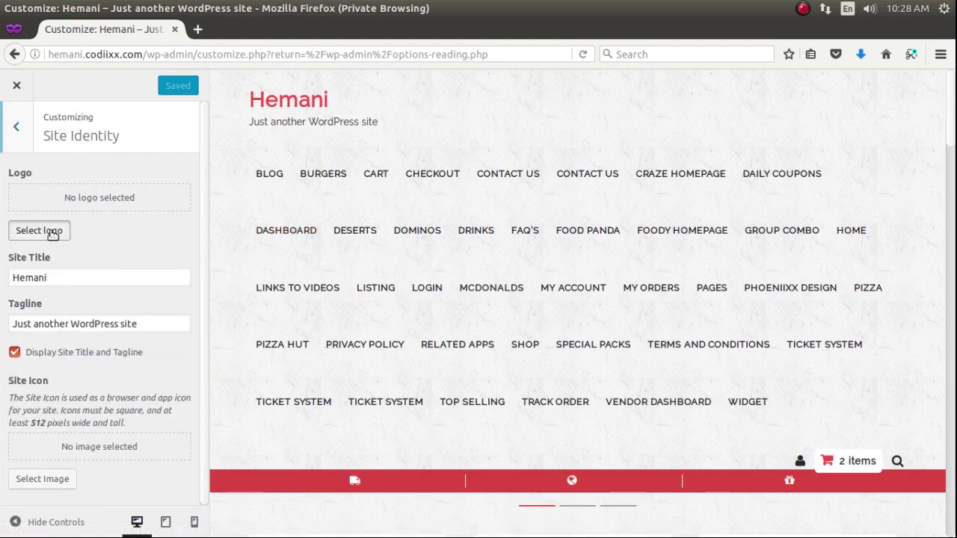
click(39, 231)
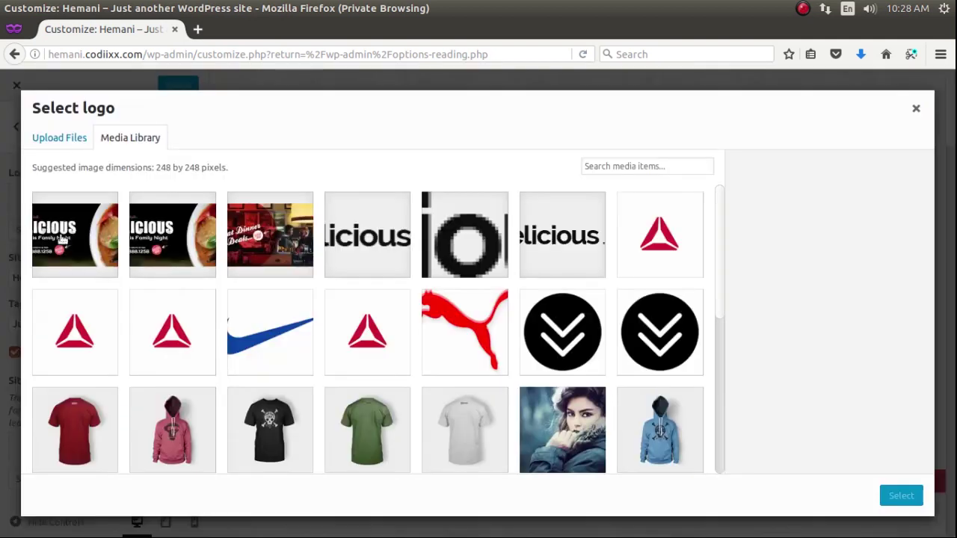
click(356, 232)
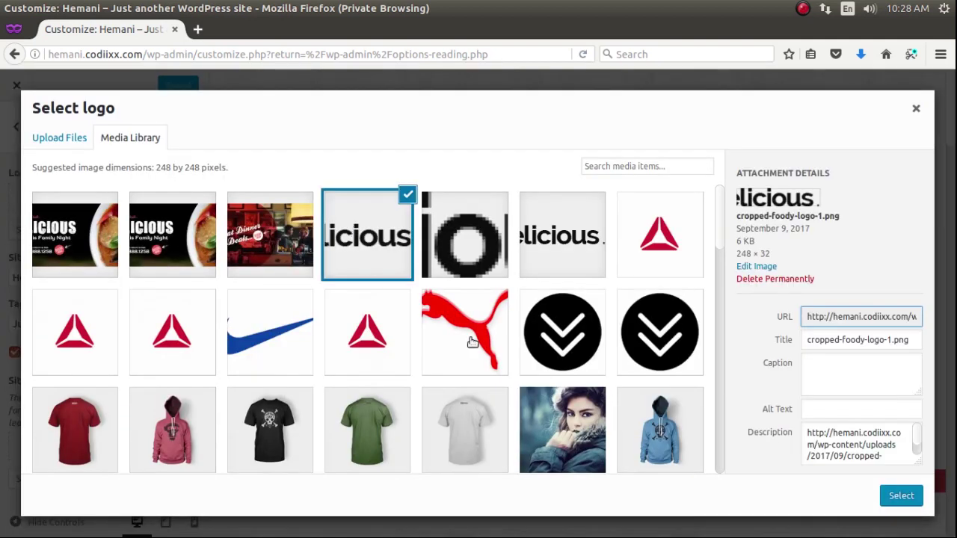
click(902, 497)
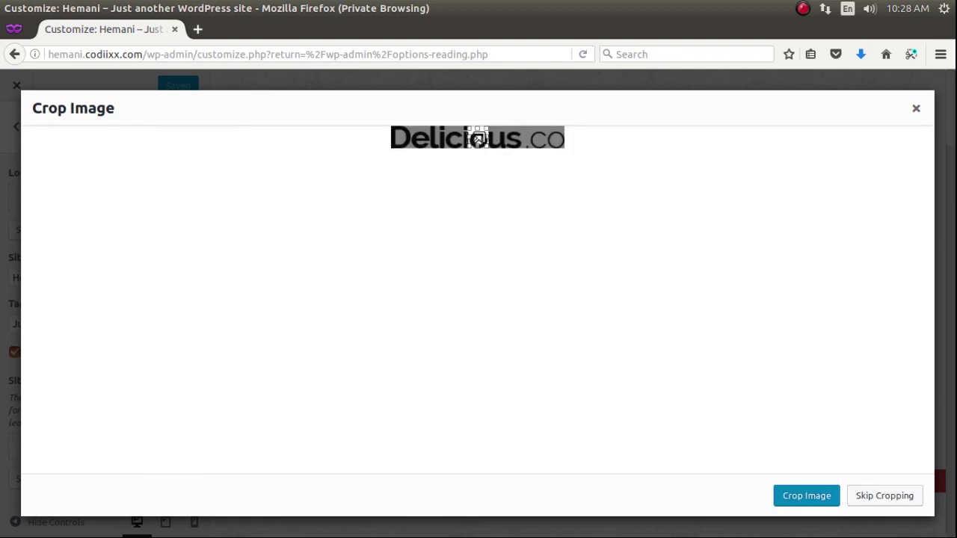
- Crop the logo to cover the whole Delicious.co image, then save and publish the customization
drag(478, 139, 565, 142)
drag(466, 137, 391, 135)
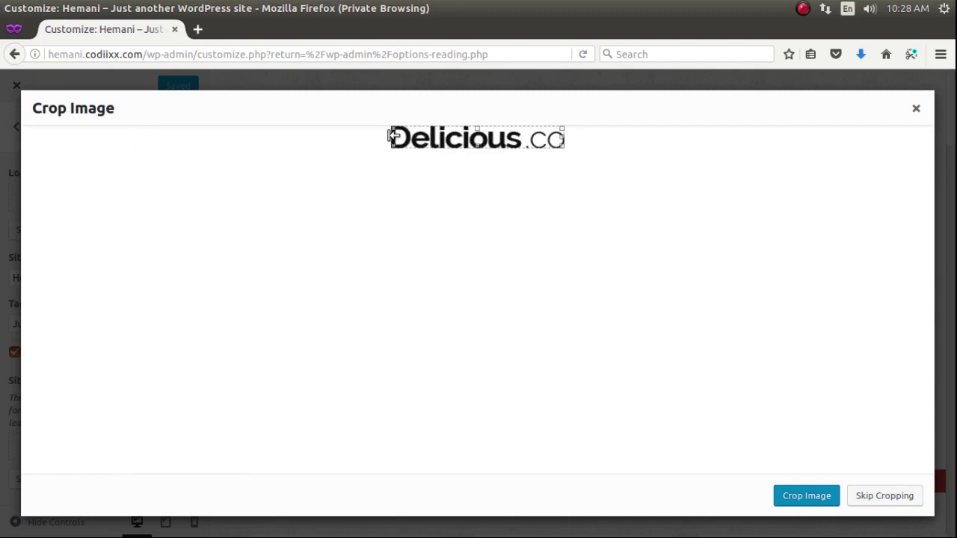
click(787, 495)
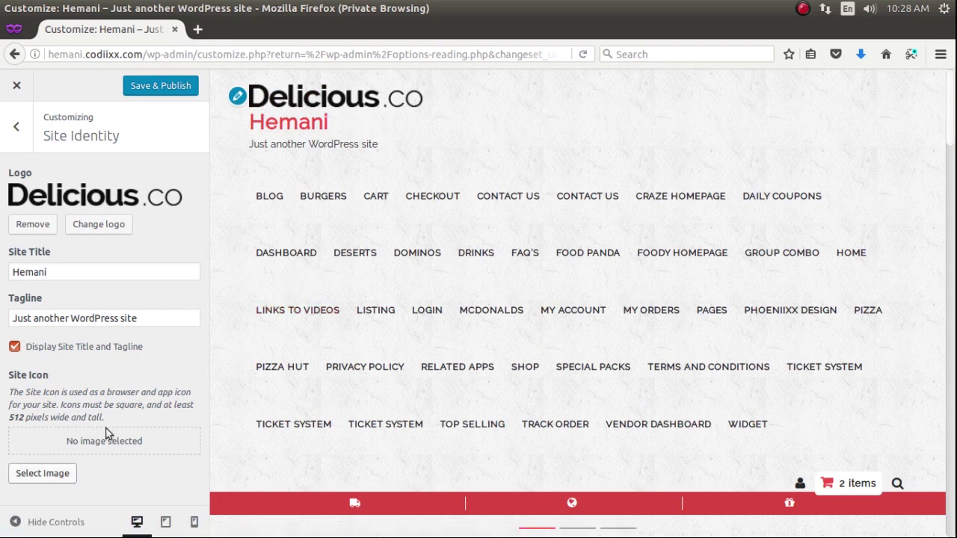
click(172, 89)
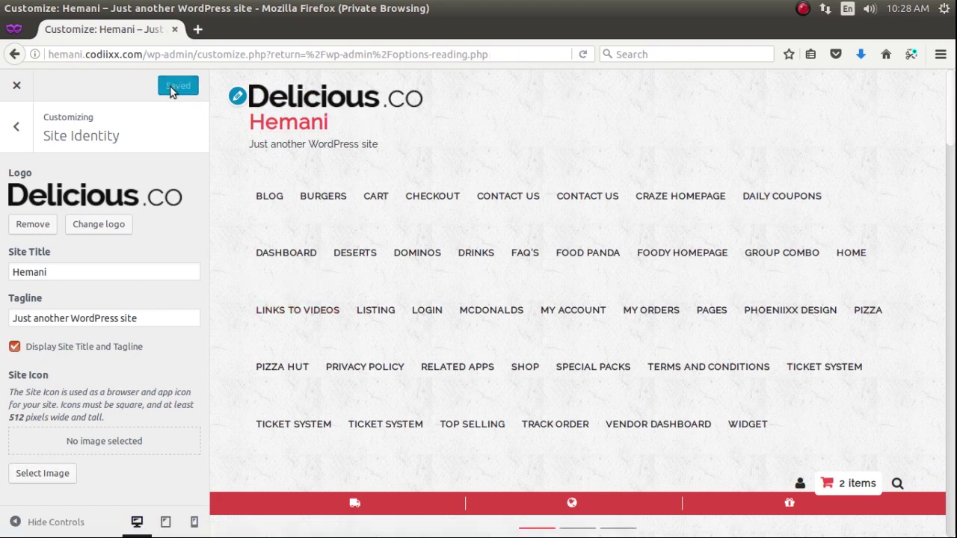
- Switch to Chromium and reload the live site's front page to check the new theme and logo
click(13, 417)
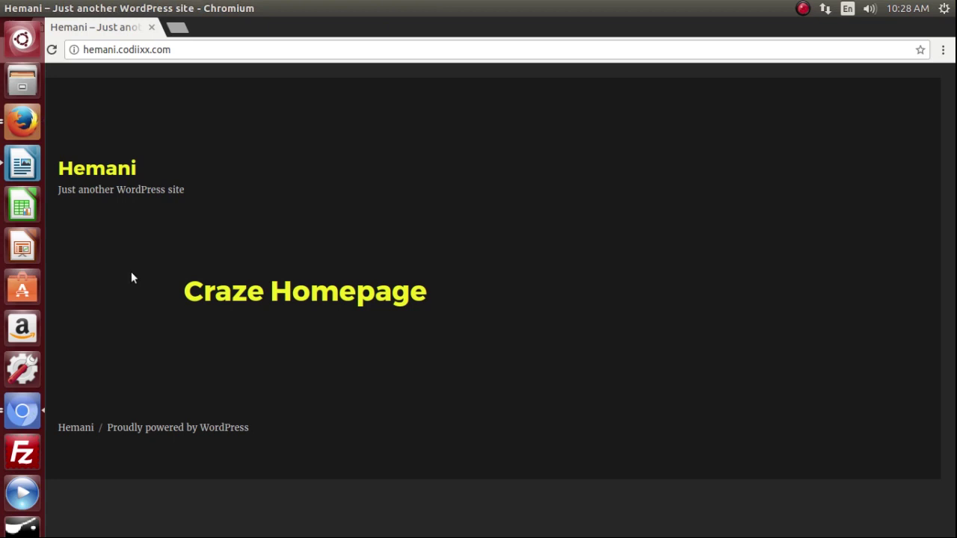
click(214, 49)
key(Return)
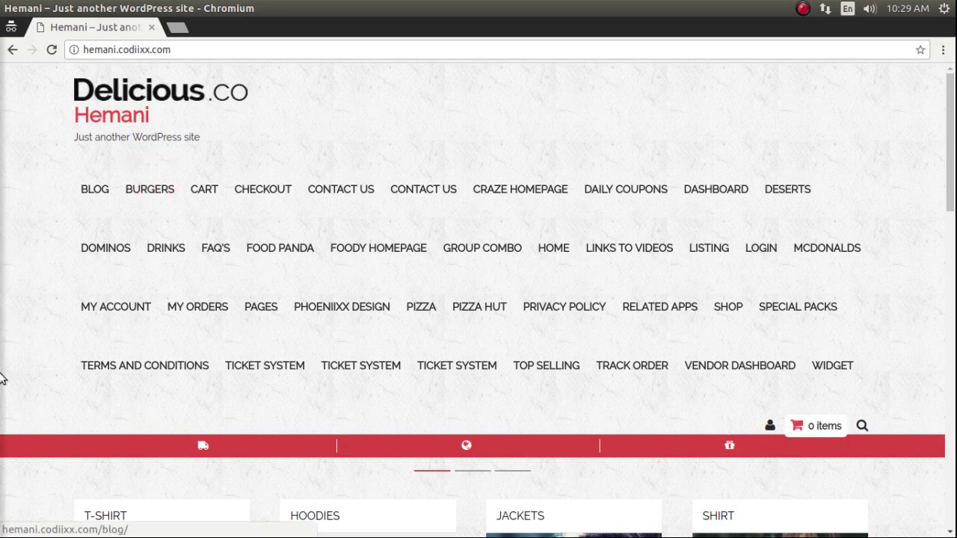
- Switch back to the customizer in Firefox and set Banner Top Content 1 in Header Options to "Contact for more info"
mouse_move(28, 209)
click(22, 122)
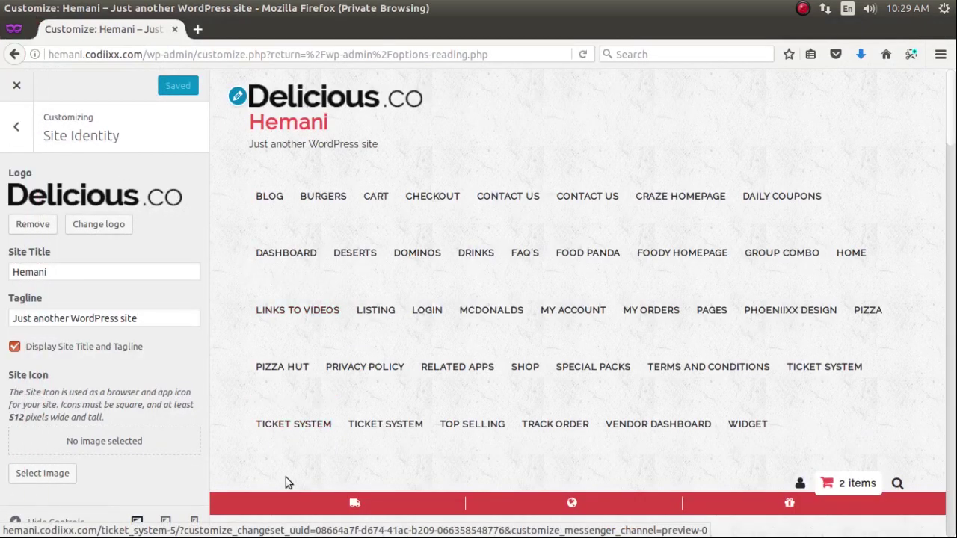
click(18, 128)
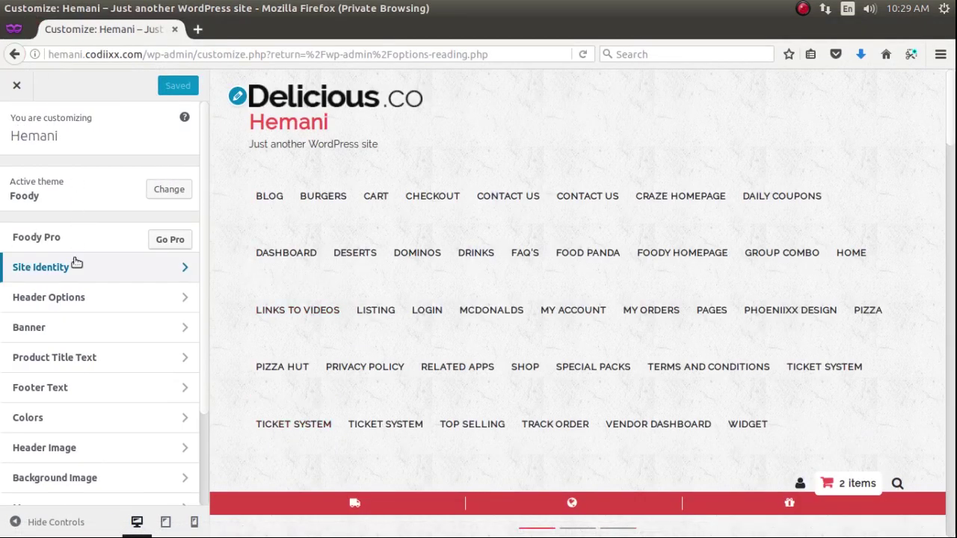
click(69, 297)
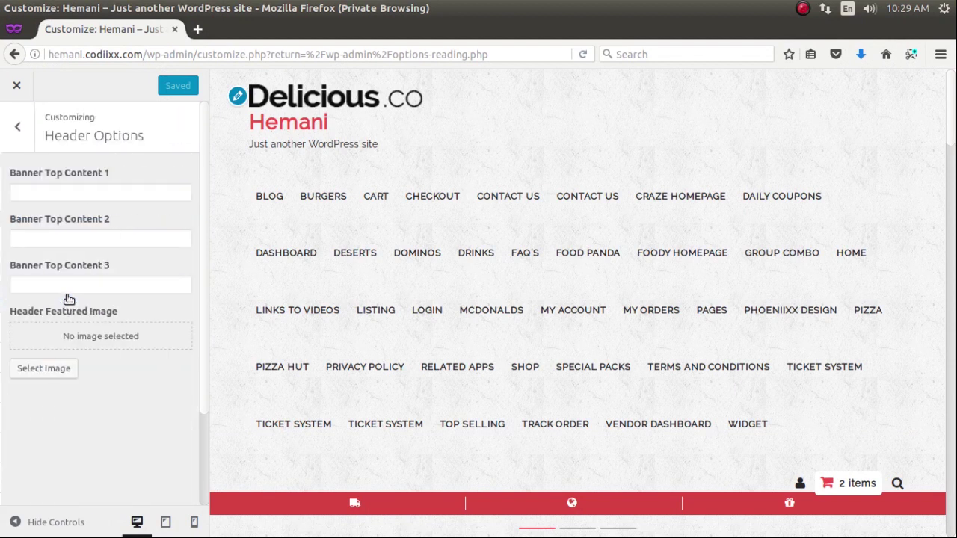
click(88, 192)
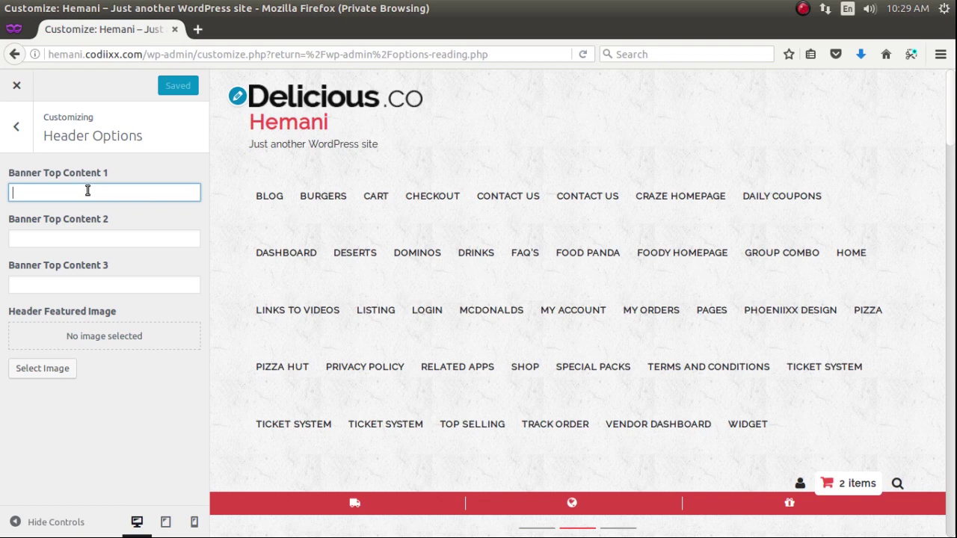
text(Con)
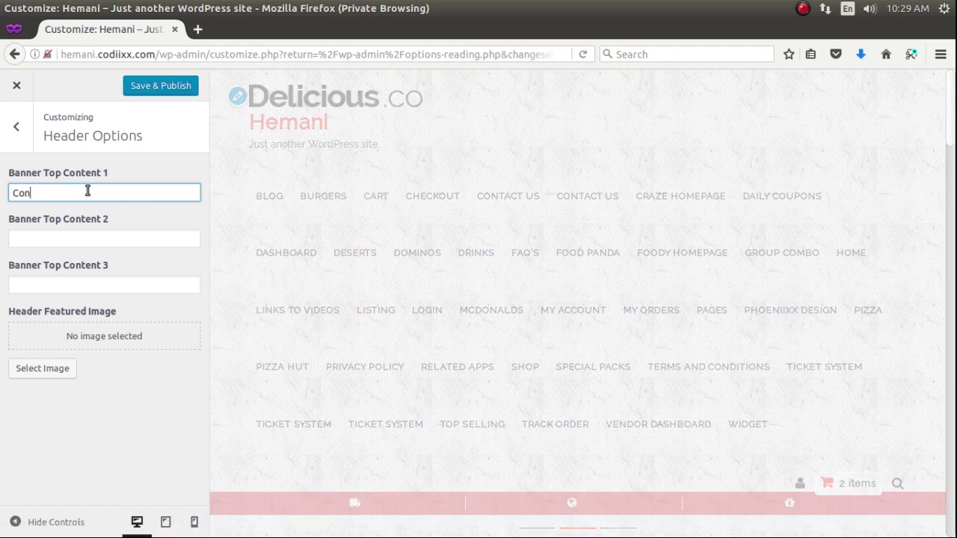
text(tact f)
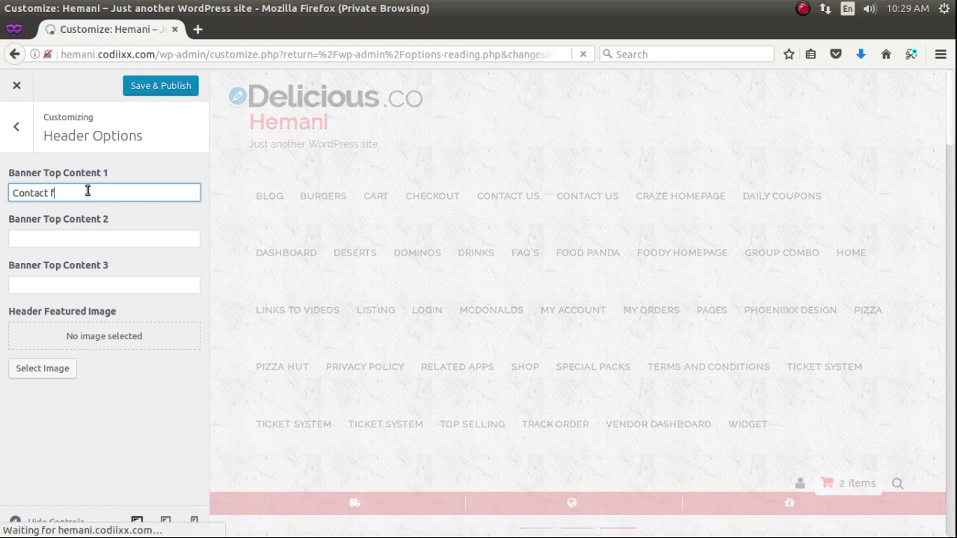
text(or more)
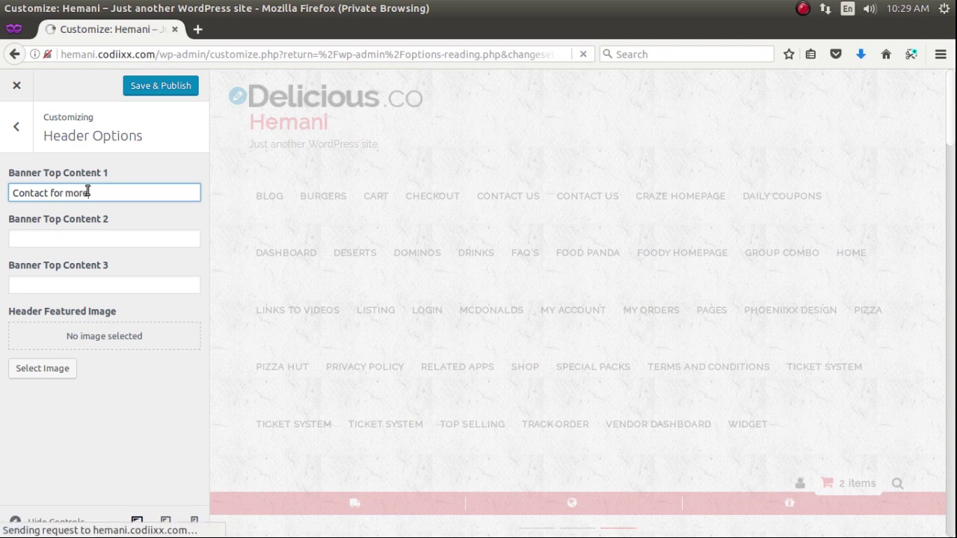
text( info)
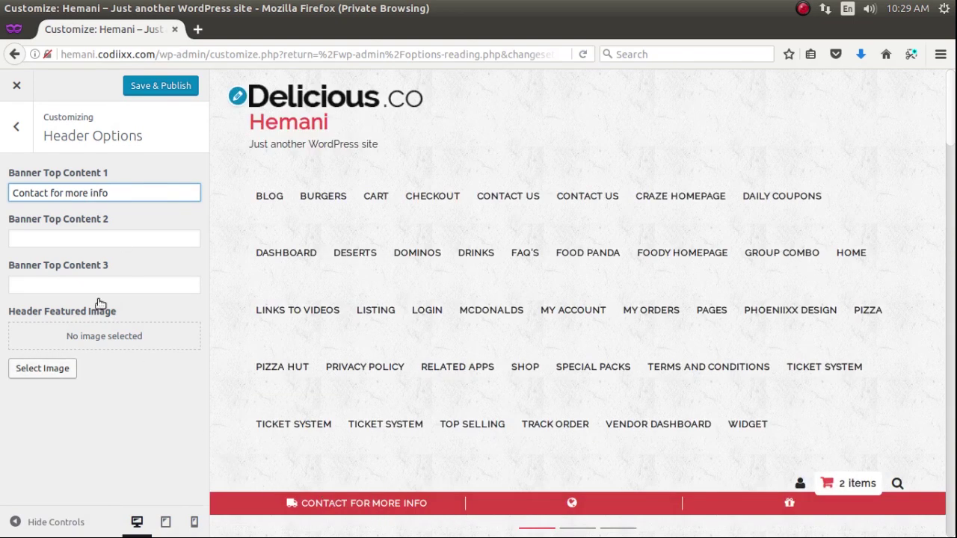
- Set Banner Top Content 2 to "Free home delivery" and check the red bar in the preview
click(75, 239)
text(Freee)
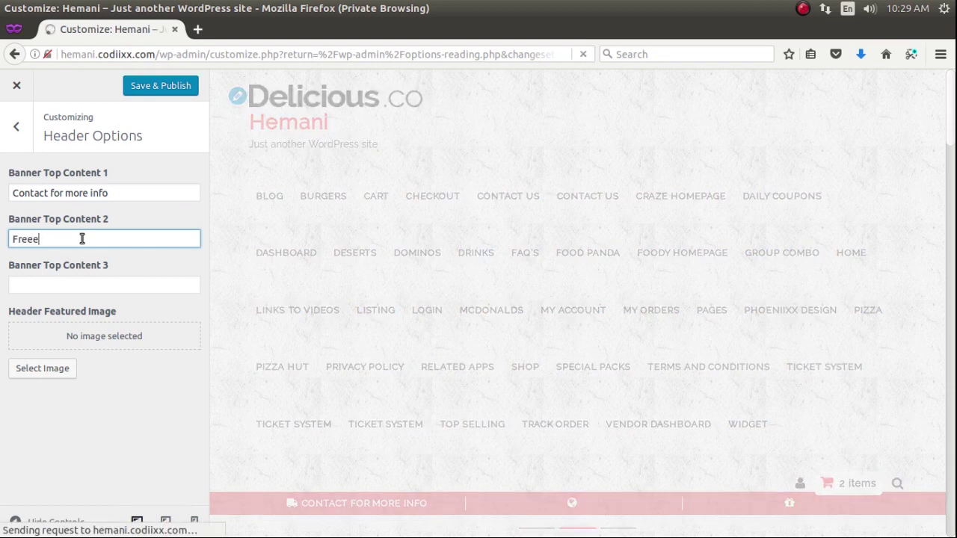
key(BackSpace)
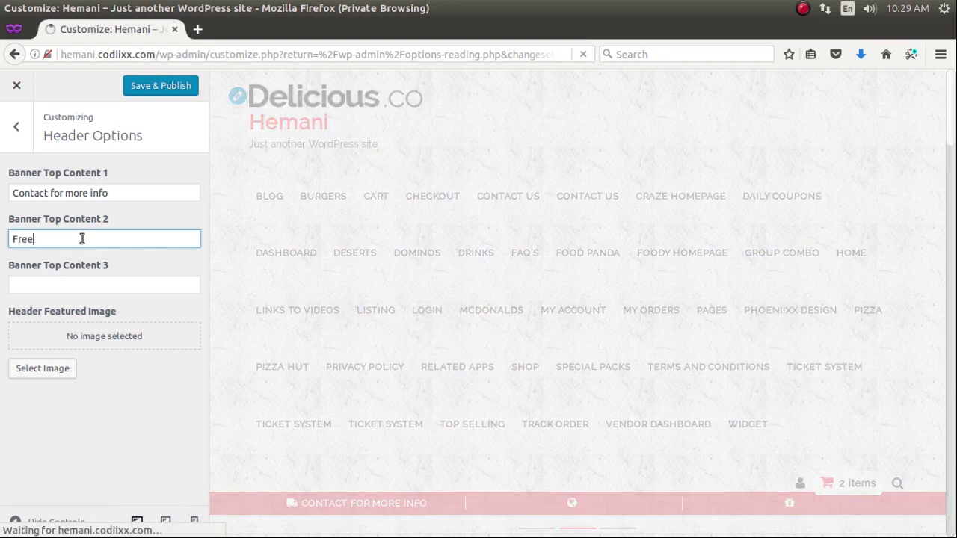
text(hm)
key(BackSpace)
text(ome delivery)
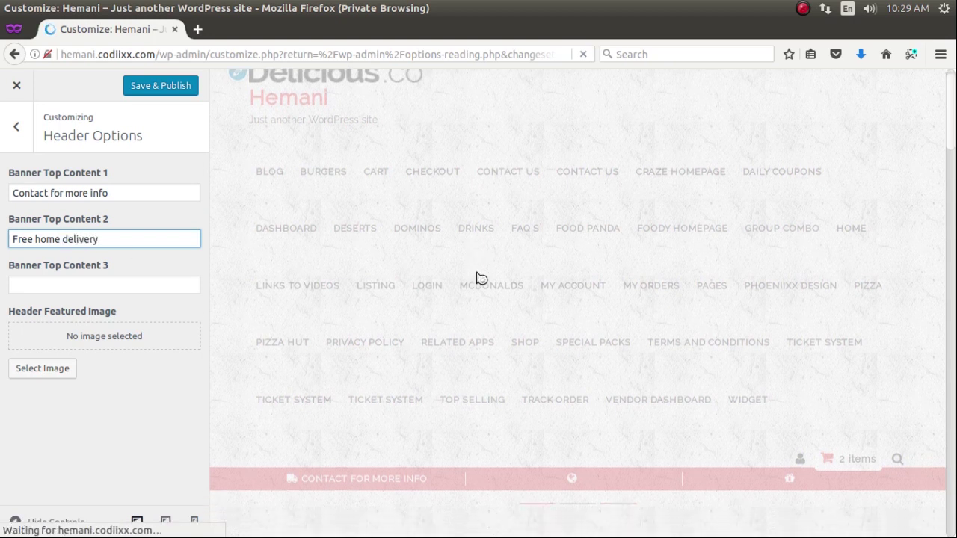
scroll(573, 329, down, 4)
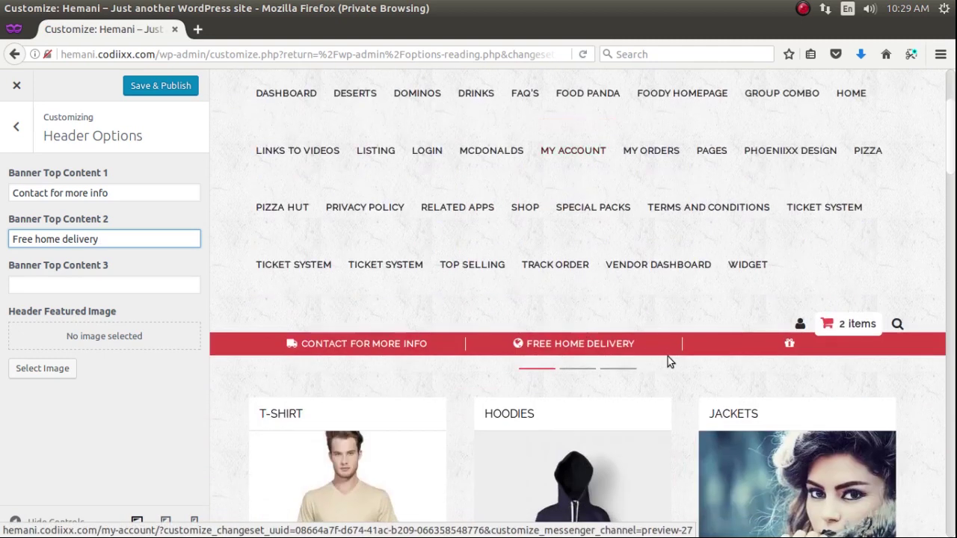
- Set Banner Top Content 3 to "More options", then save and publish the header options
click(72, 287)
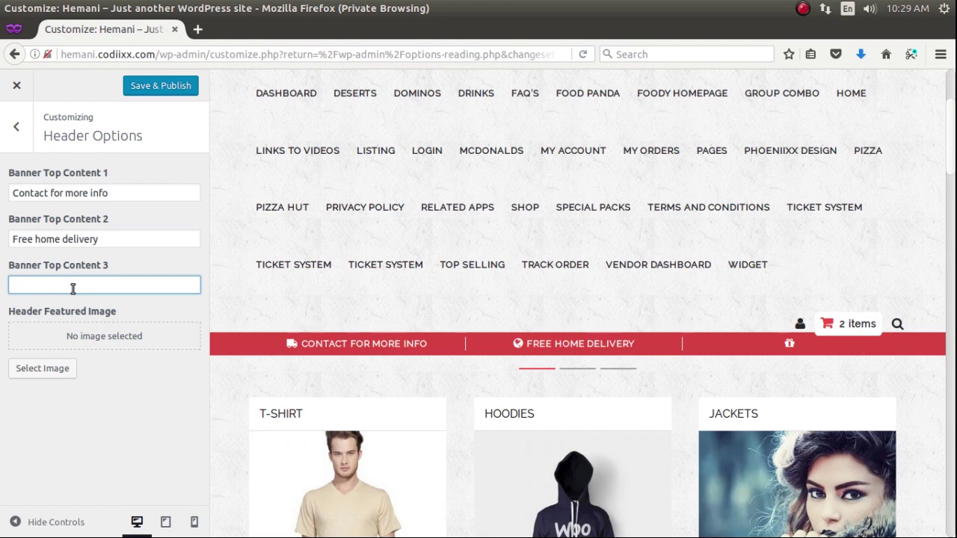
text(More options)
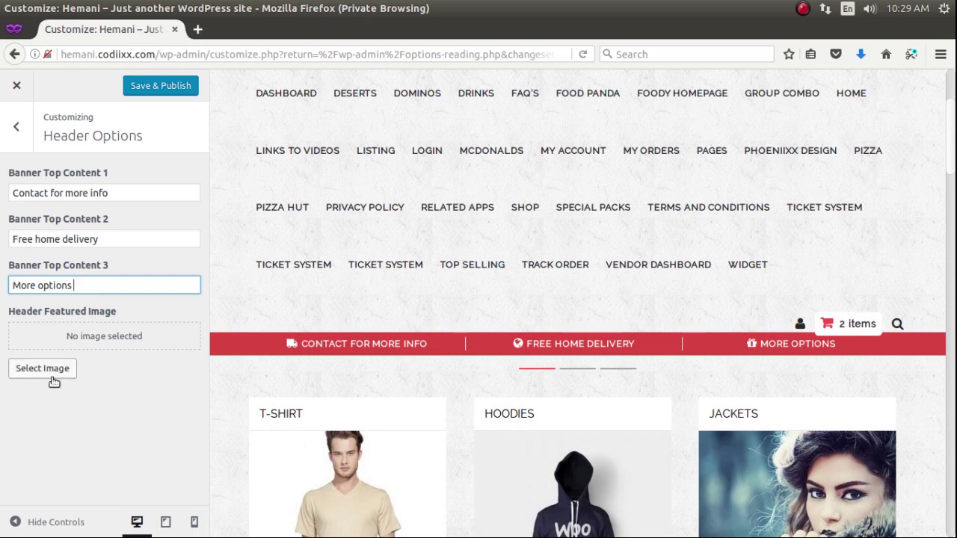
click(146, 87)
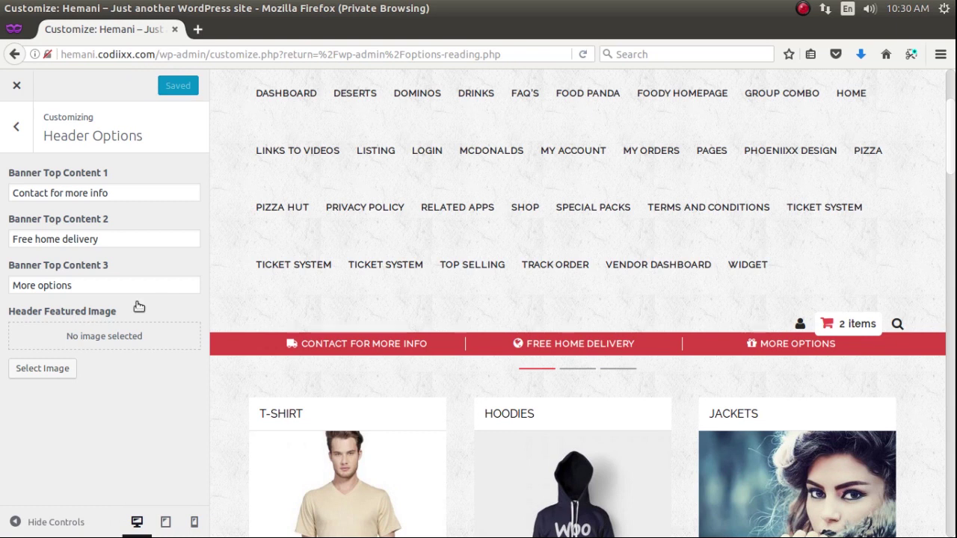
- Switch to Chromium and reload the live site's front page to check the three texts in the red bar
mouse_move(2, 129)
click(18, 430)
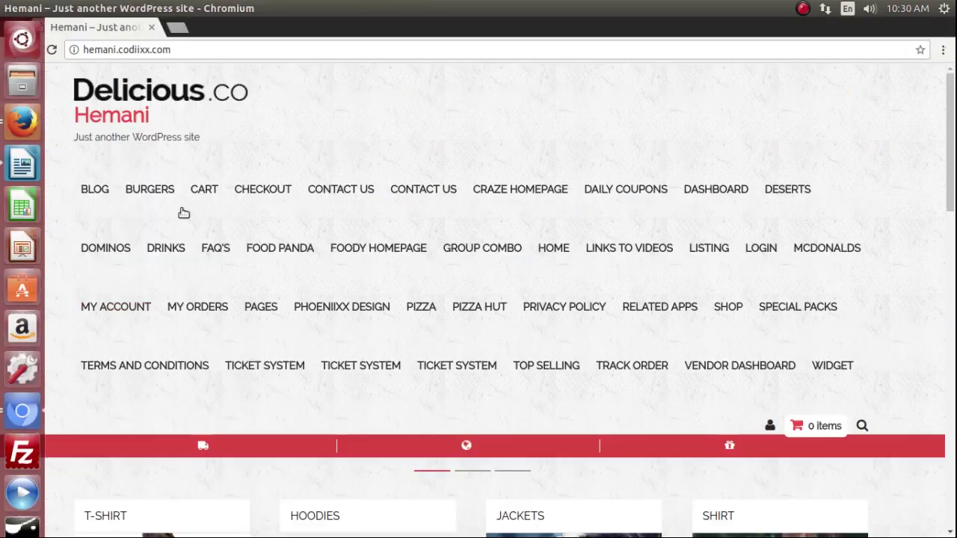
click(272, 53)
key(Return)
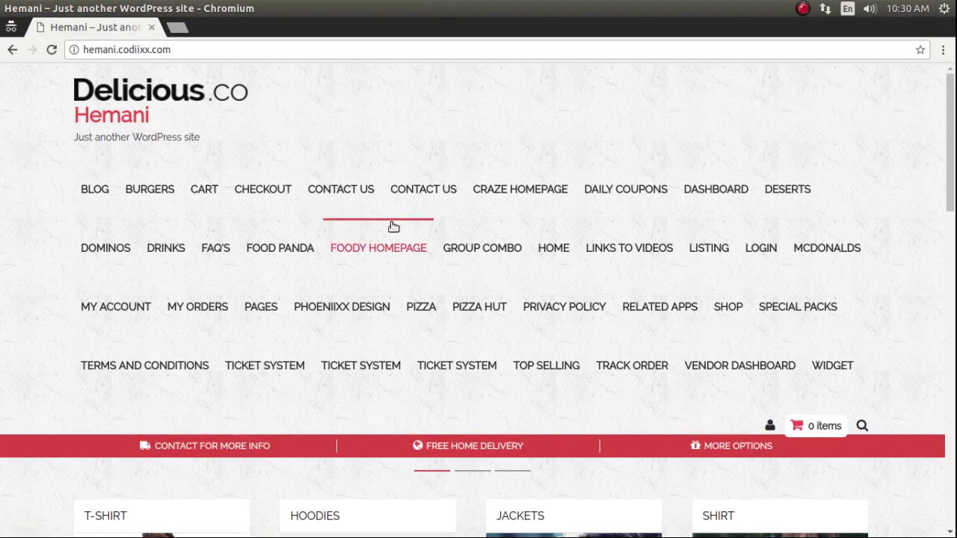
scroll(149, 343, down, 4)
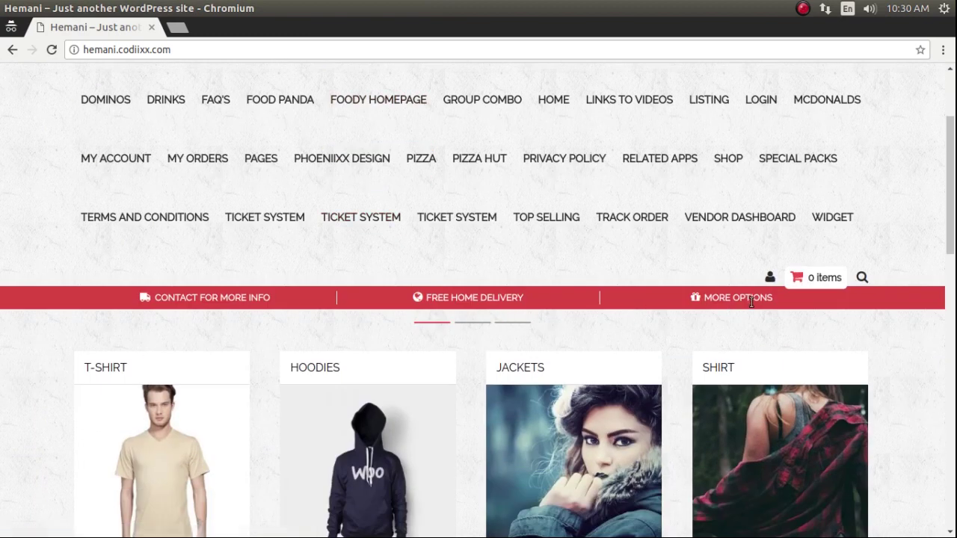
- Switch back to the customizer in Firefox and set Banner Image 1 in the Banner section to the "Great Dinner Deals" image from the media library
mouse_move(2, 107)
click(18, 84)
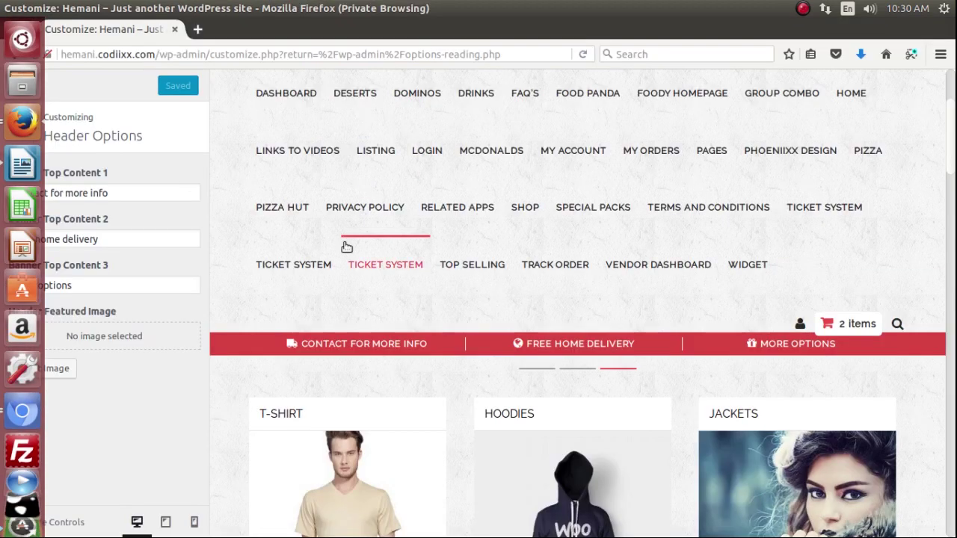
click(15, 127)
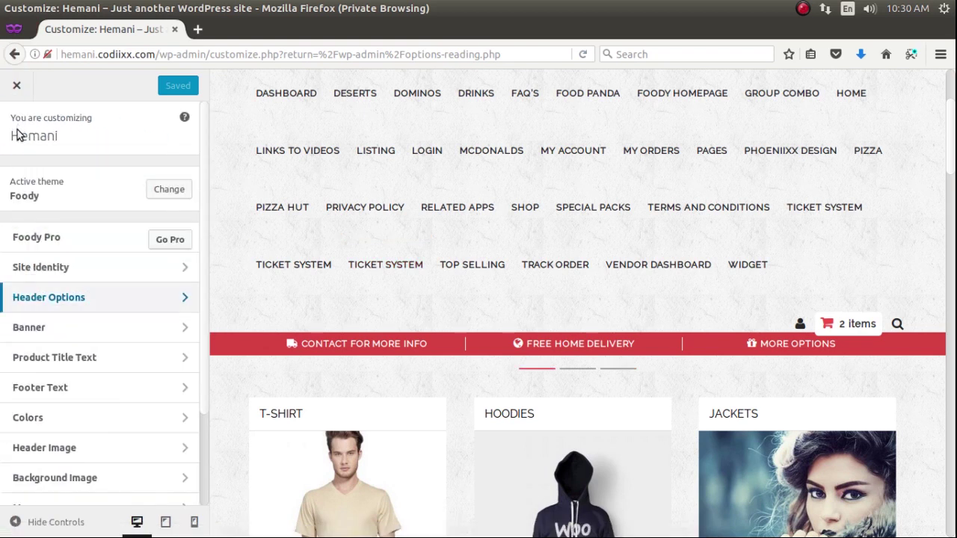
click(30, 329)
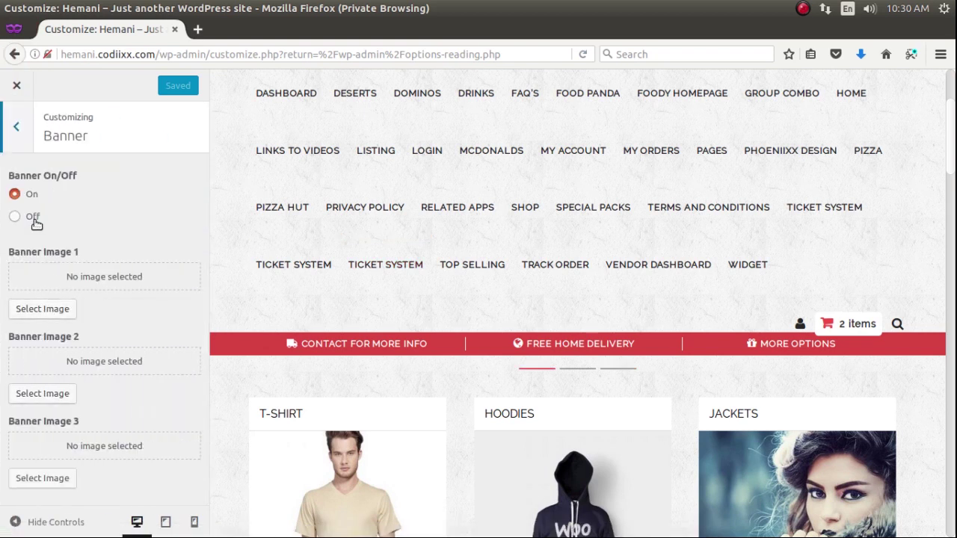
scroll(493, 225, down, 3)
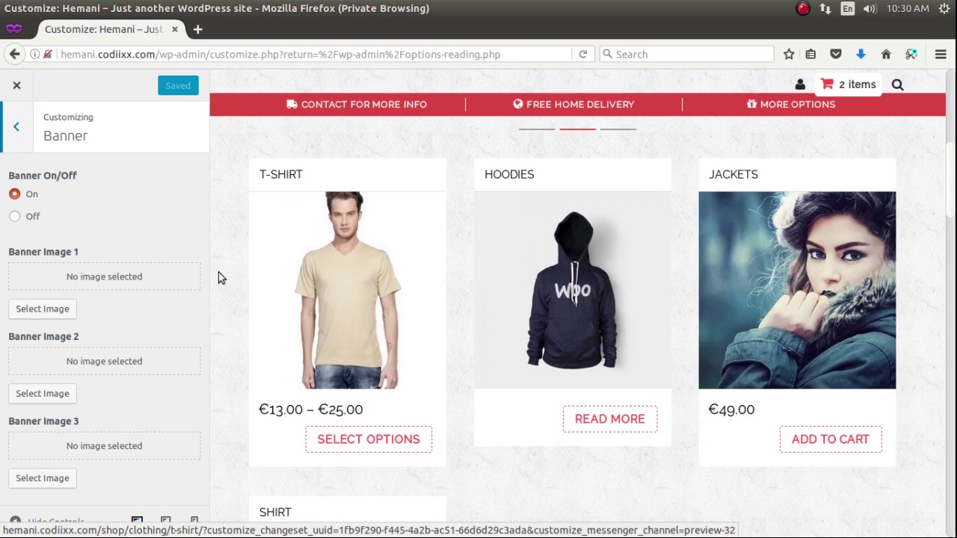
click(43, 306)
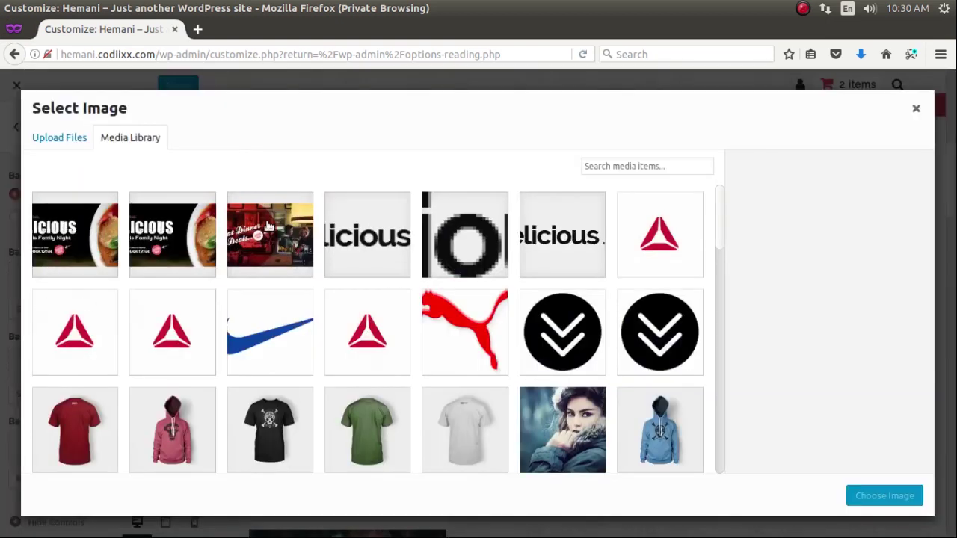
click(254, 232)
click(884, 496)
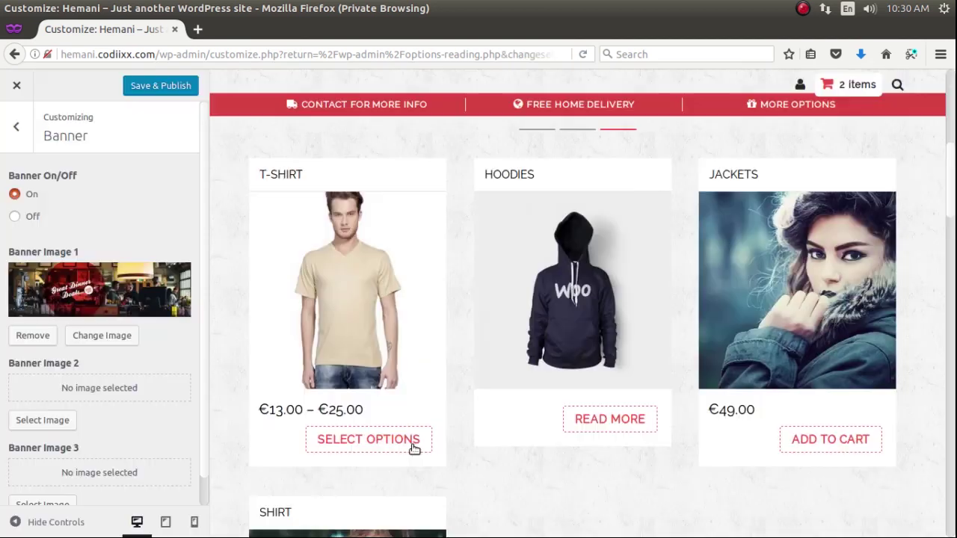
- Set Banner Image 2 to the "Delicious" image banner1.jpg from the media library
scroll(118, 333, down, 1)
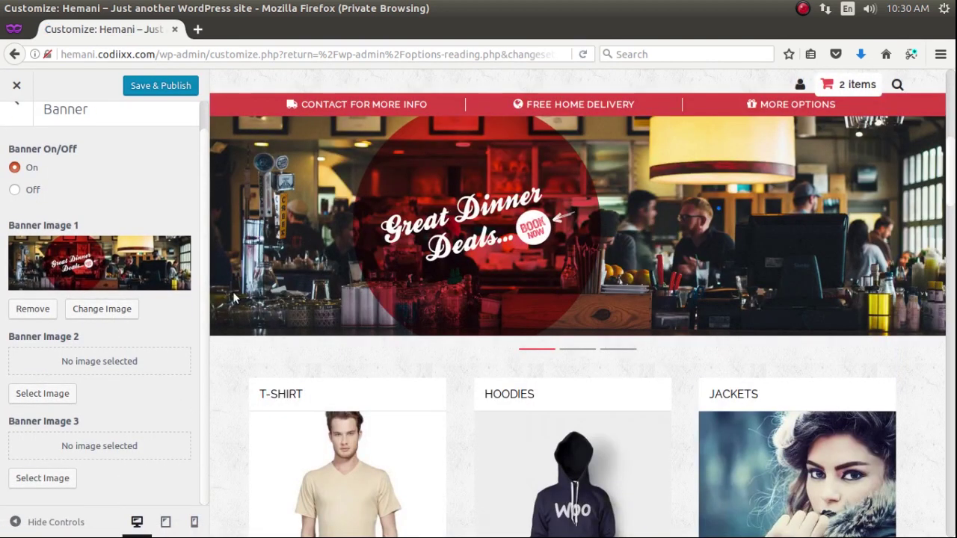
click(35, 394)
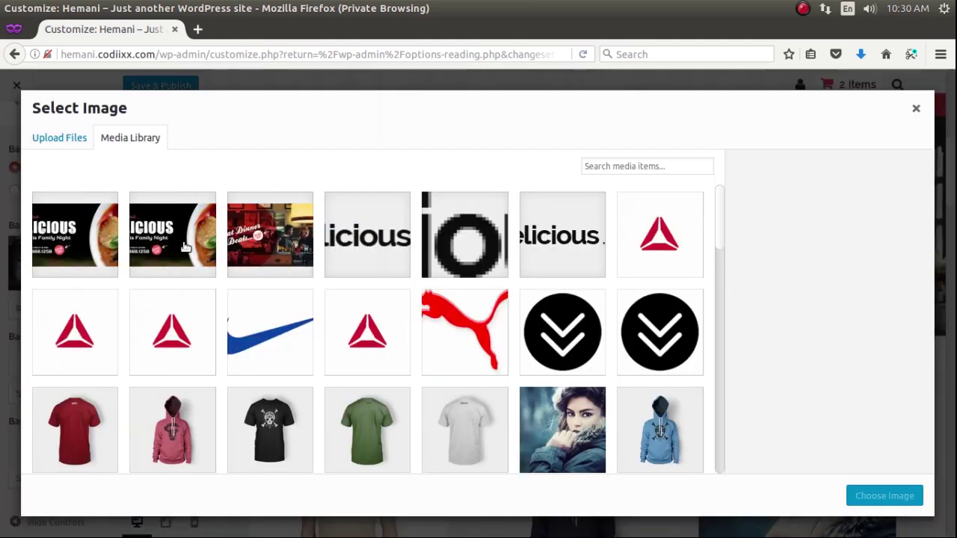
click(168, 238)
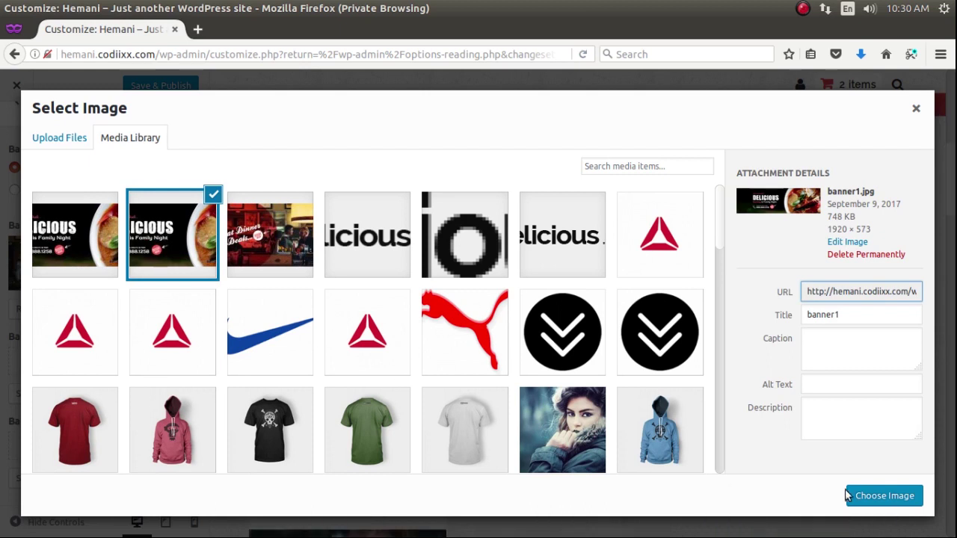
click(885, 496)
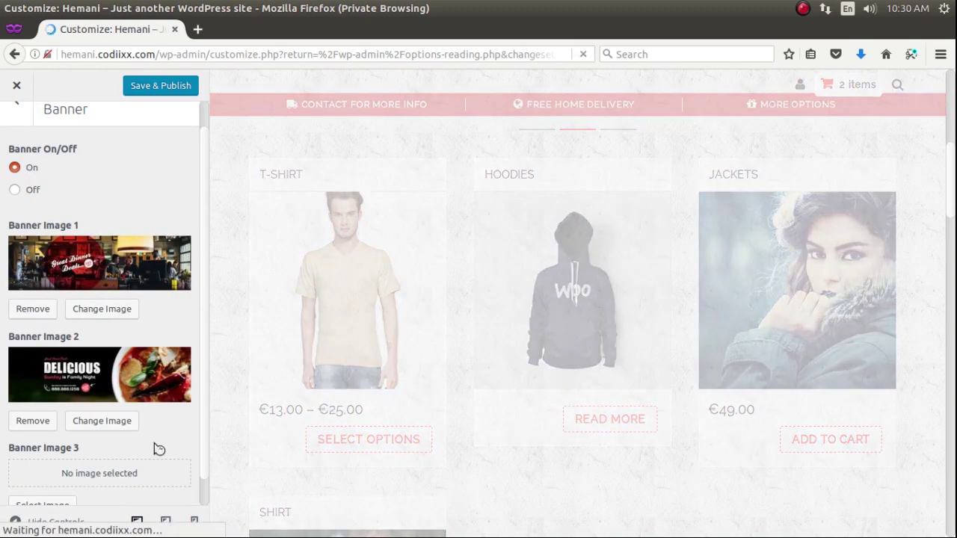
- Set Banner Image 3 to banner11.jpg from the media library, then save and publish the banner settings
scroll(94, 288, down, 1)
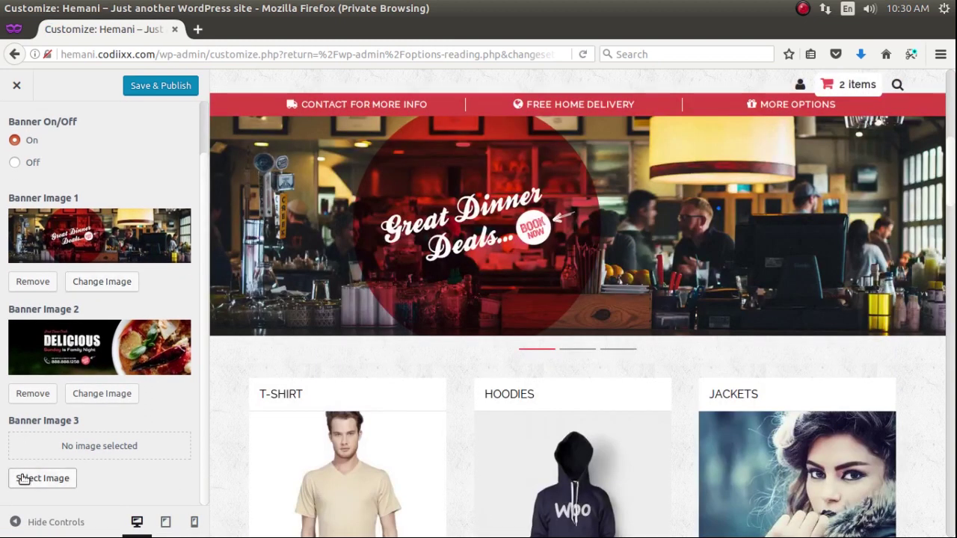
click(24, 480)
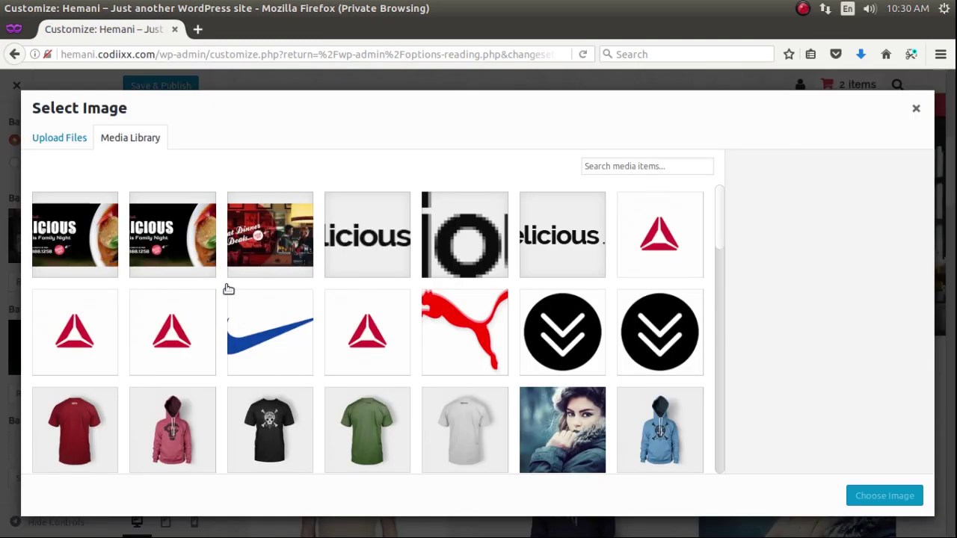
click(270, 248)
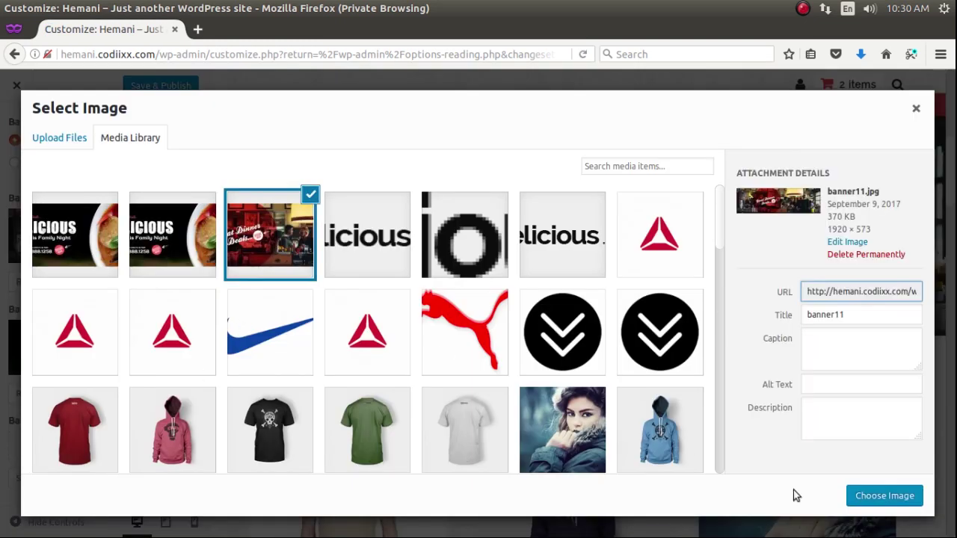
click(882, 496)
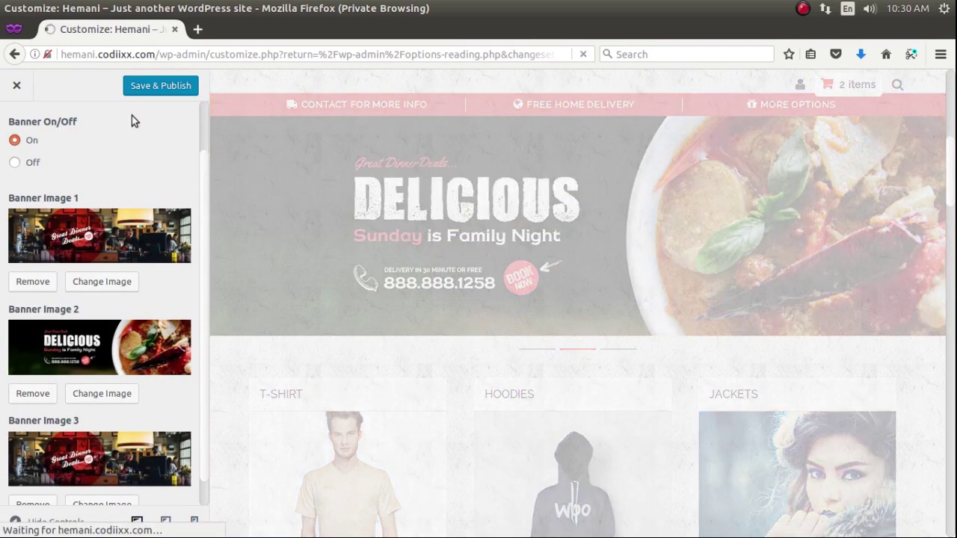
click(160, 87)
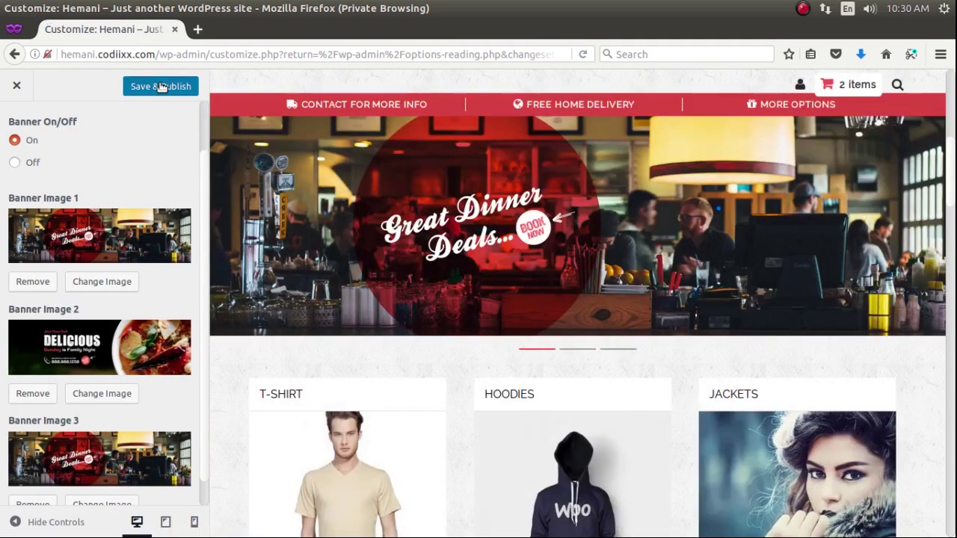
- Switch to Chromium and reload the live site's front page to check the banner slider above the products
mouse_move(3, 367)
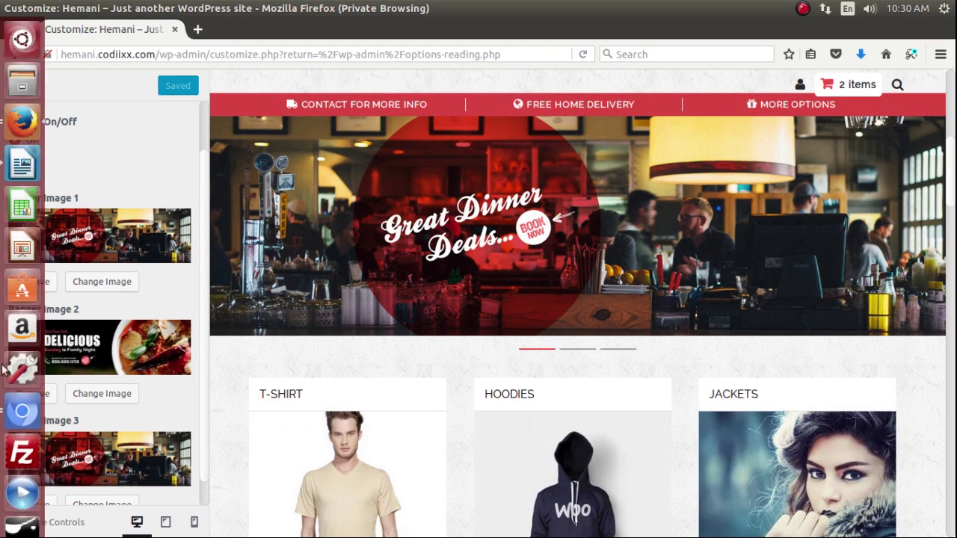
click(12, 417)
click(220, 51)
key(Return)
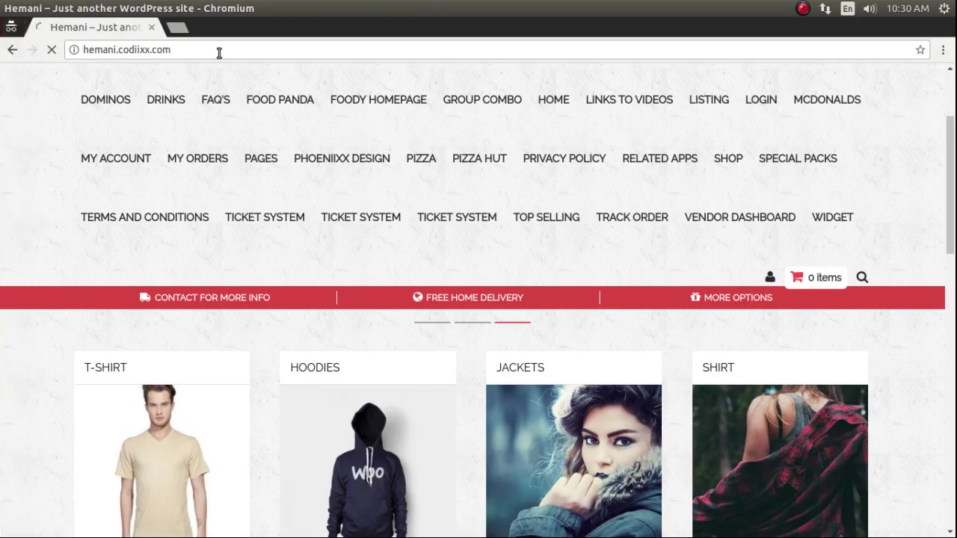
scroll(39, 224, down, 3)
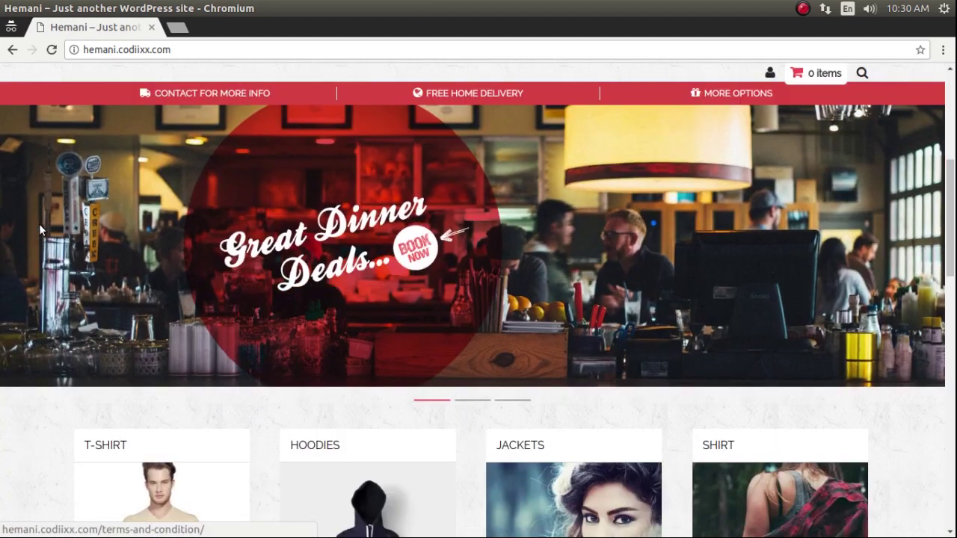
scroll(38, 223, down, 2)
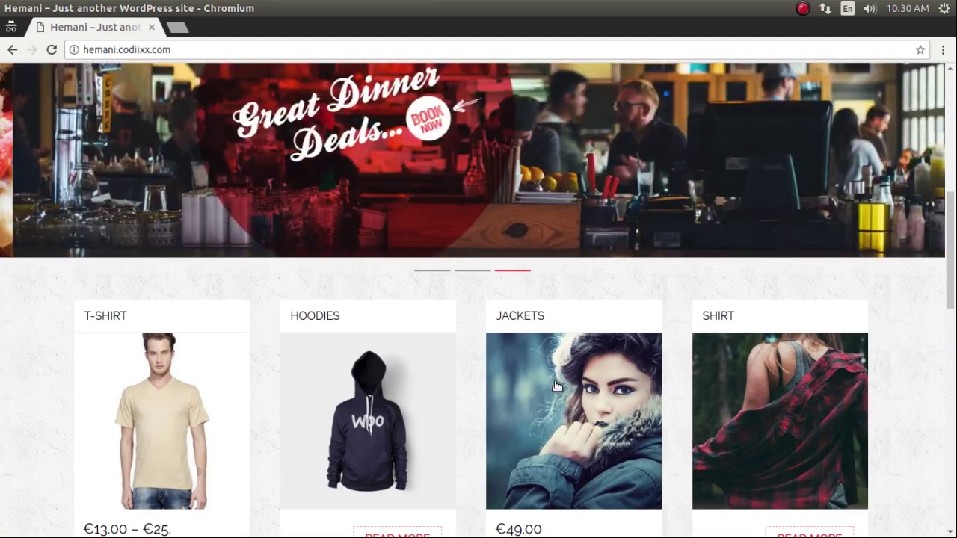
scroll(555, 381, up, 4)
- Switch back to Firefox, close the customizer and reopen it from the WordPress dashboard
click(11, 131)
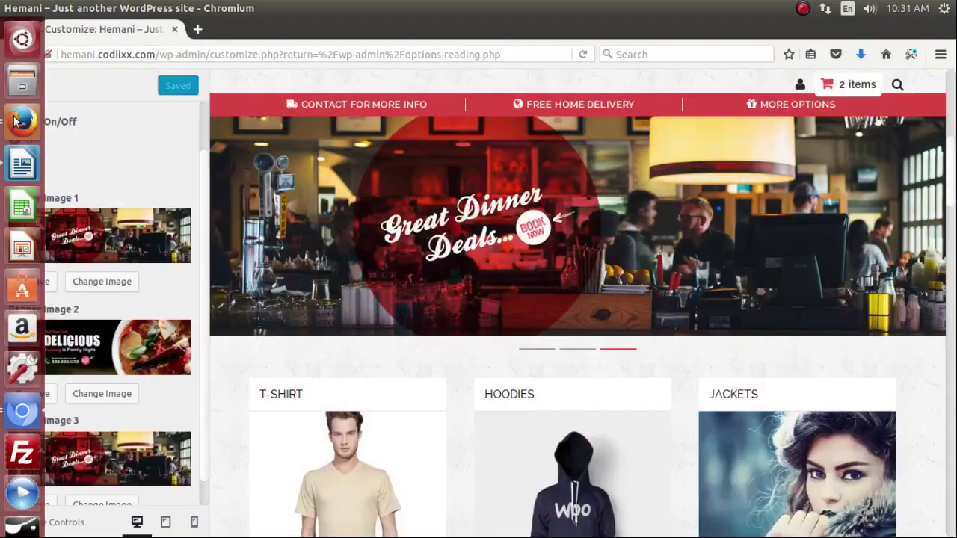
click(18, 87)
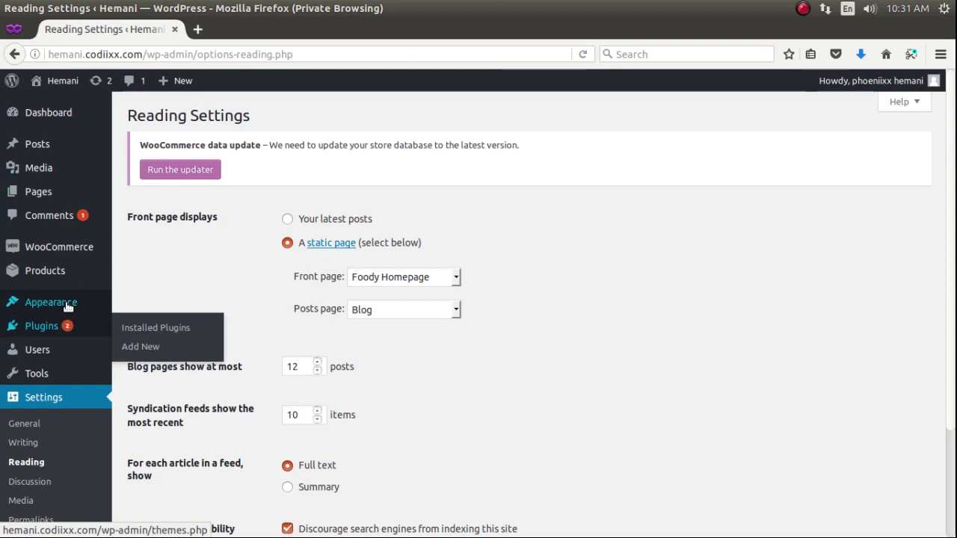
mouse_move(68, 301)
click(135, 324)
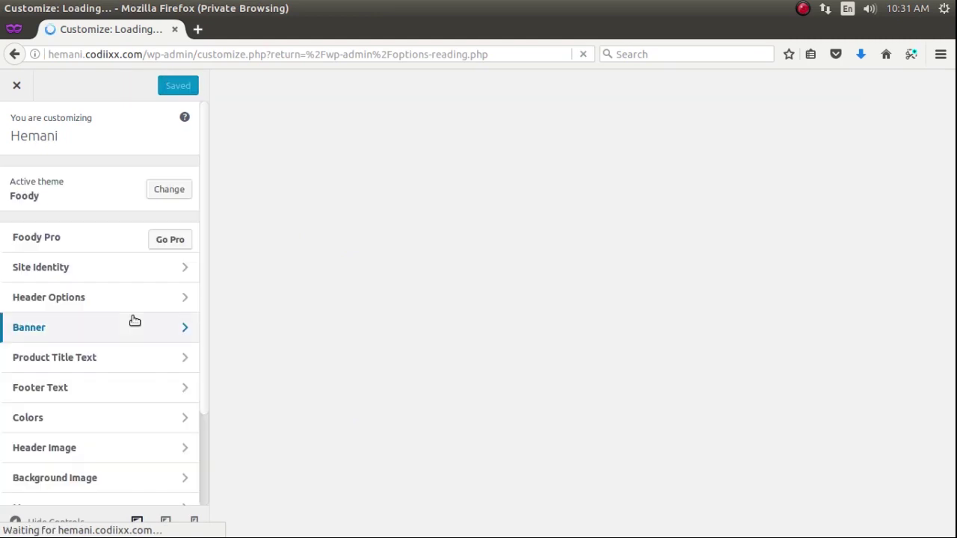
- Set the Recent Product Title in the Product Title Text section to "Recent Products"
click(110, 362)
click(79, 190)
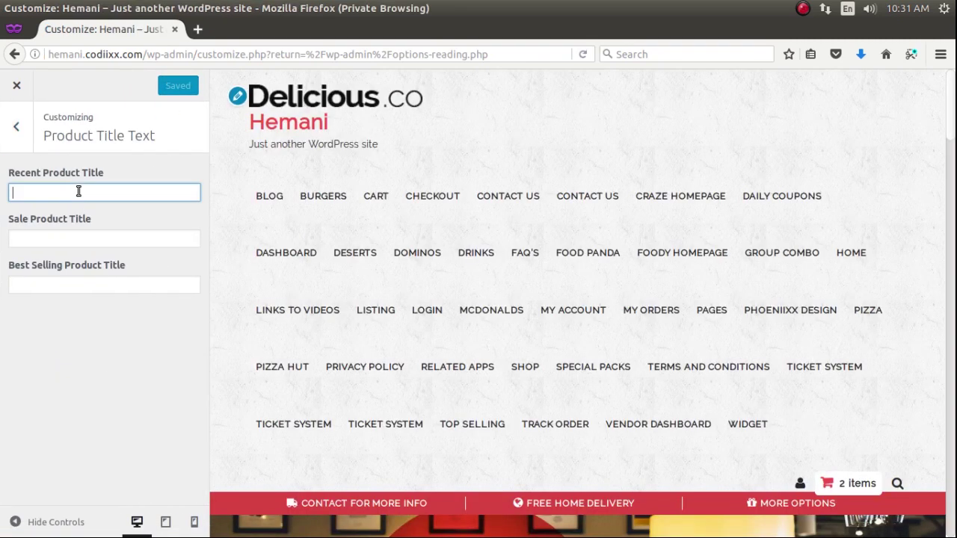
scroll(542, 311, down, 4)
scroll(533, 311, down, 3)
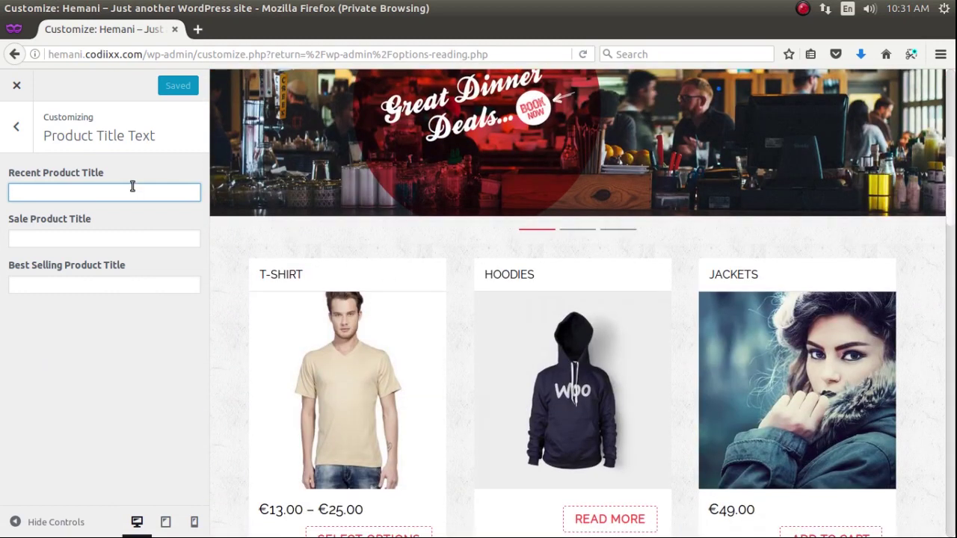
text(Recent)
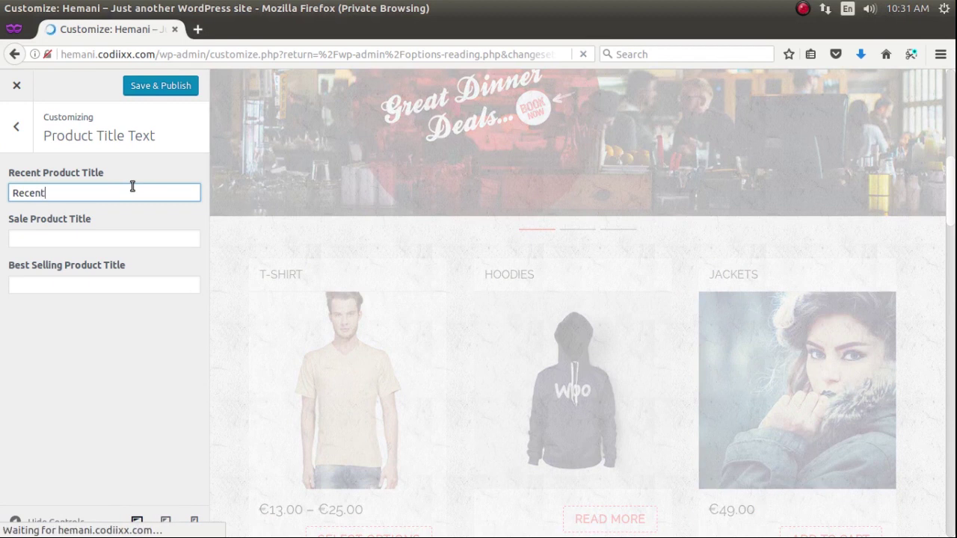
text( Products)
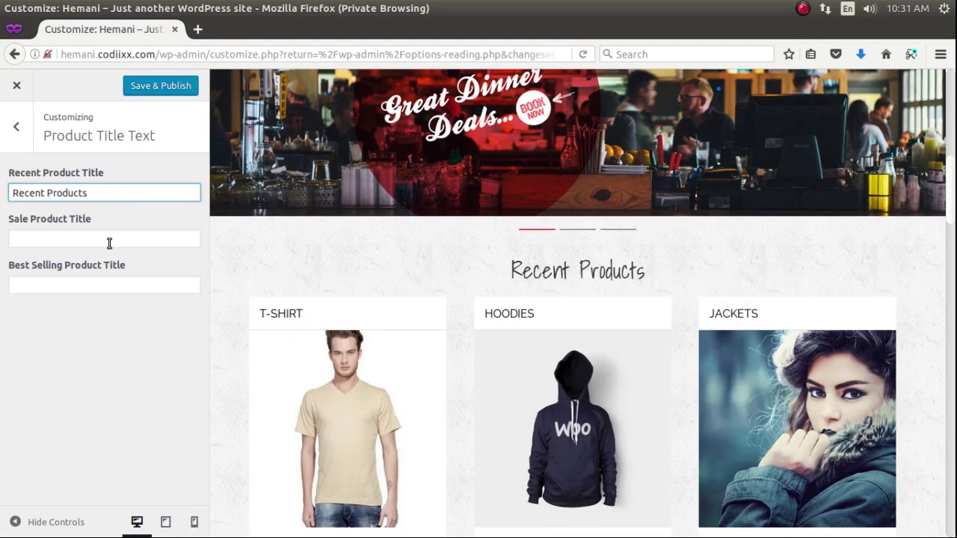
- Set the Sale Product Title to "Sale Products"
click(110, 243)
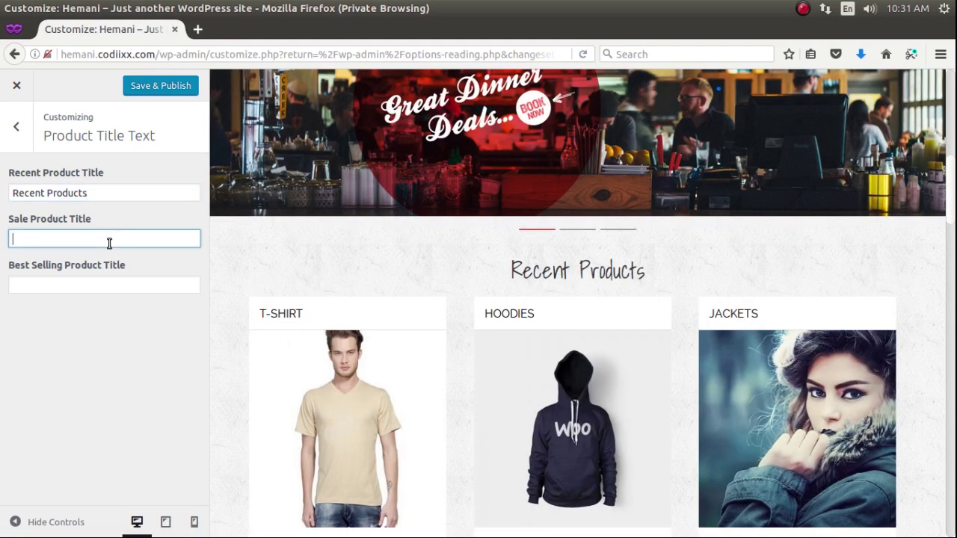
text(Sale )
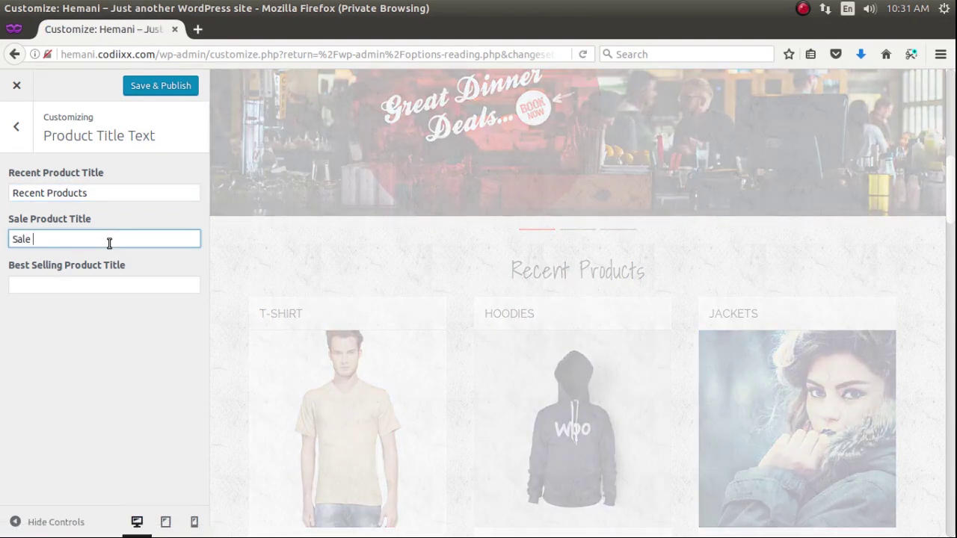
text(Products)
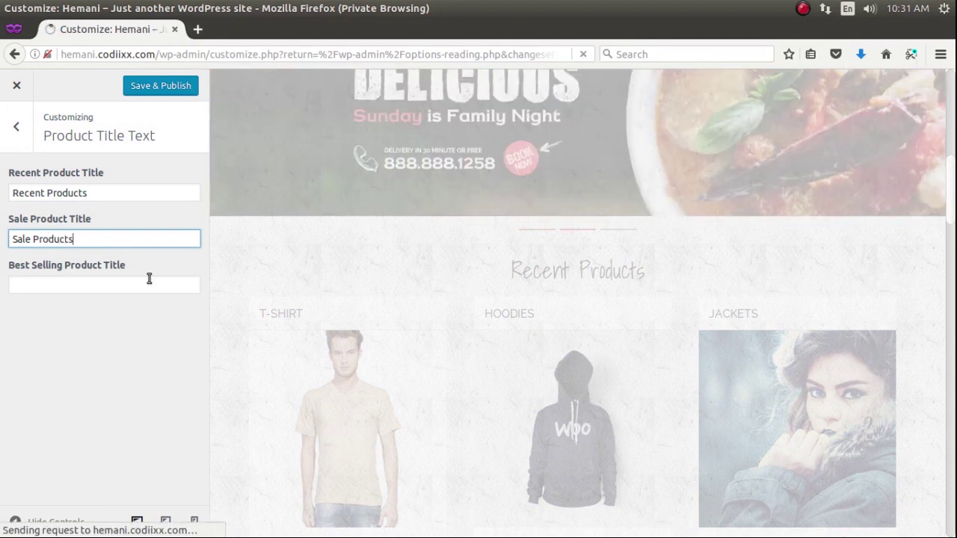
- Set the Best Selling Product Title to "Best Selling Products" and publish the product title changes
scroll(474, 299, down, 5)
scroll(479, 301, down, 2)
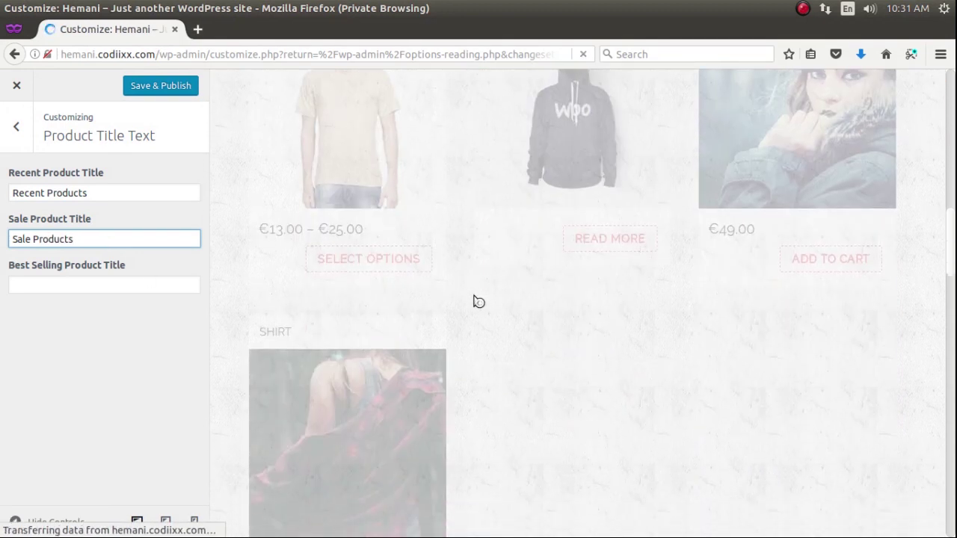
scroll(513, 325, down, 10)
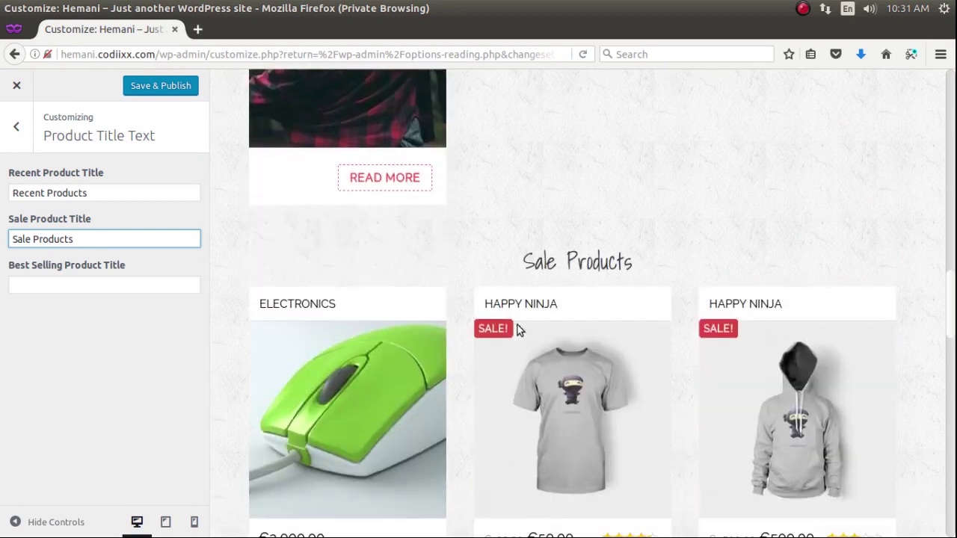
scroll(551, 297, down, 10)
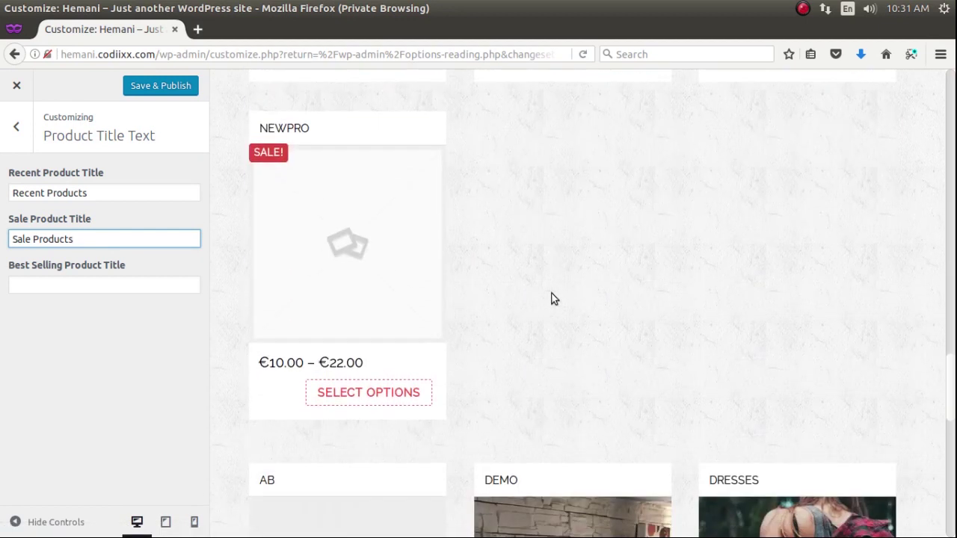
click(115, 284)
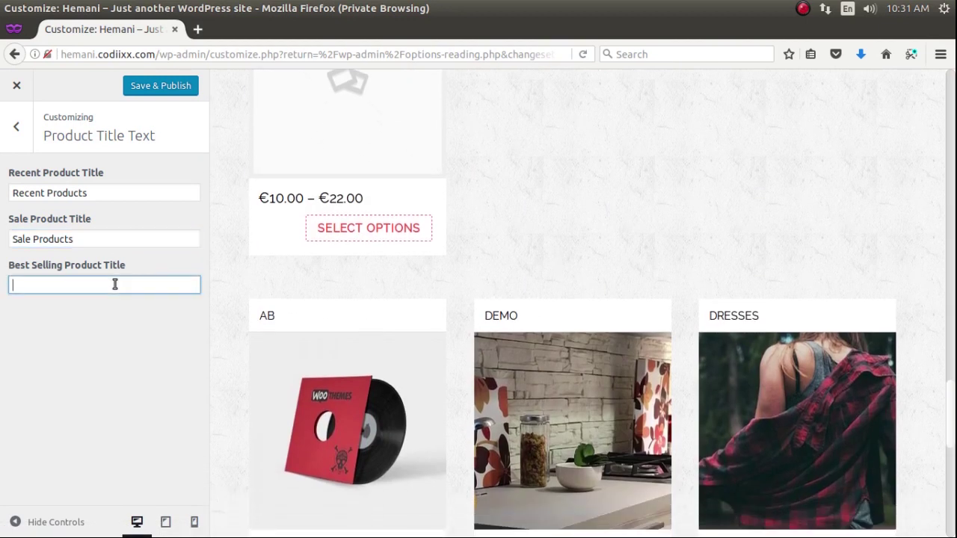
text(Best Se)
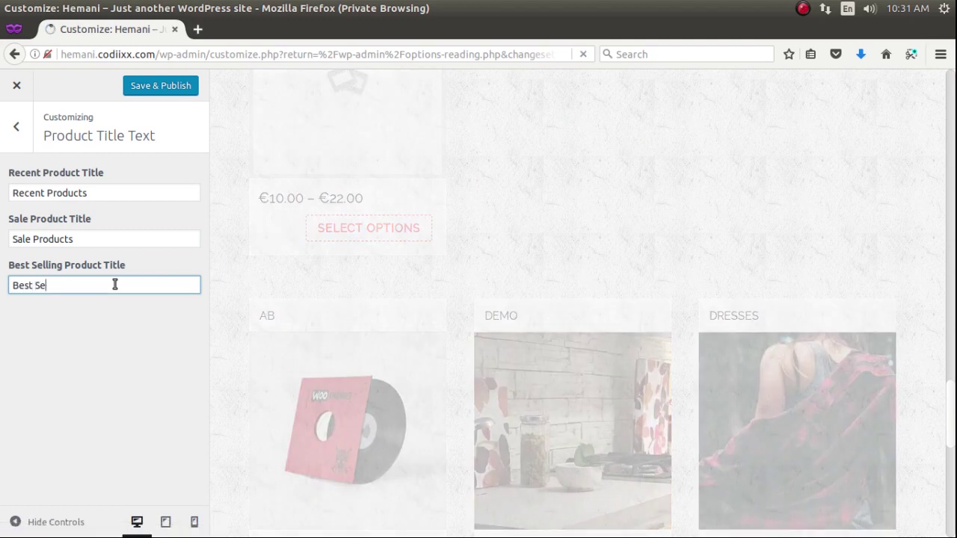
text(lling)
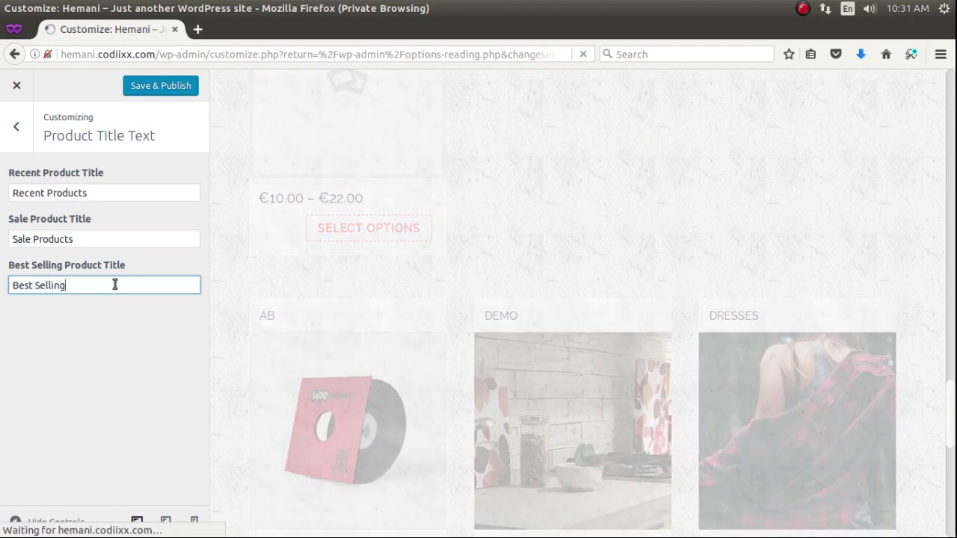
text( Products)
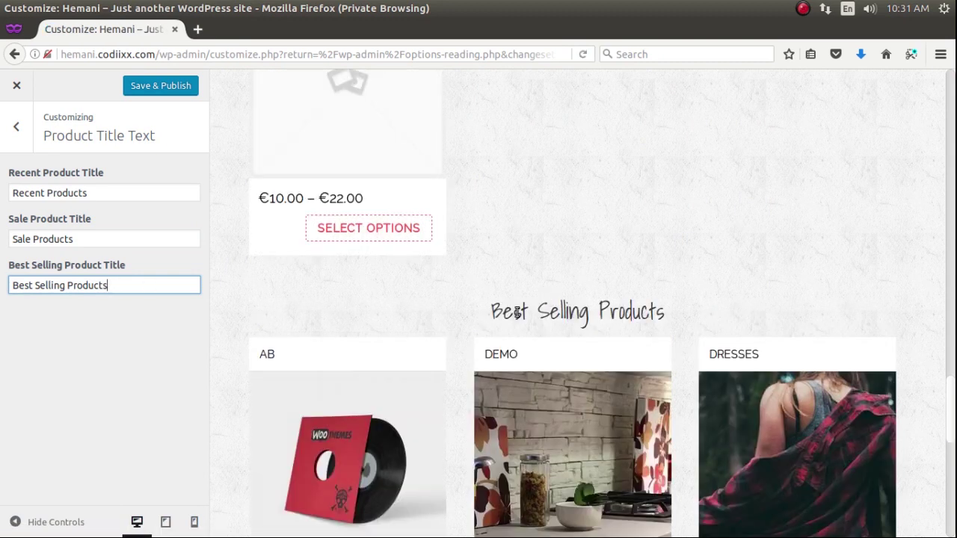
click(154, 87)
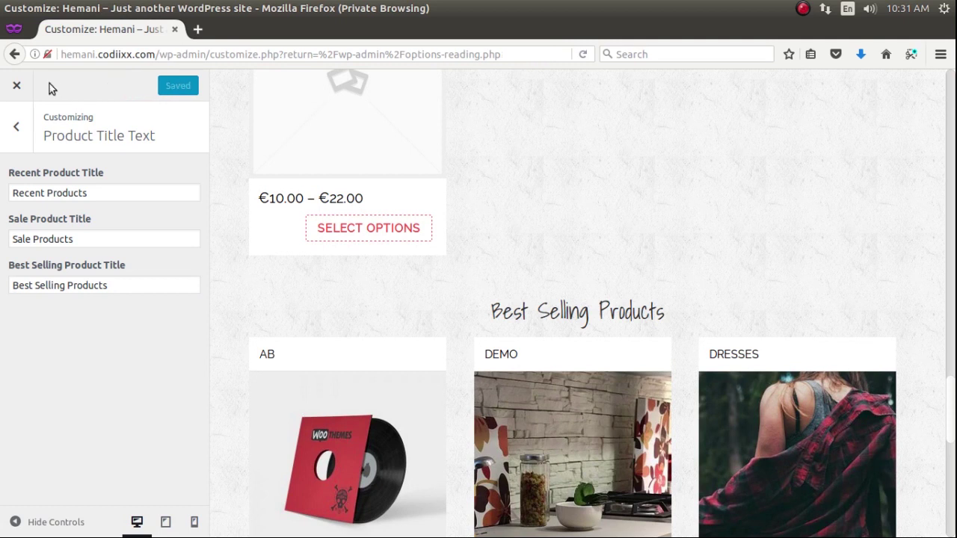
- Set the Footer Text to "Copyright@", publish the change and close the customizer
click(20, 127)
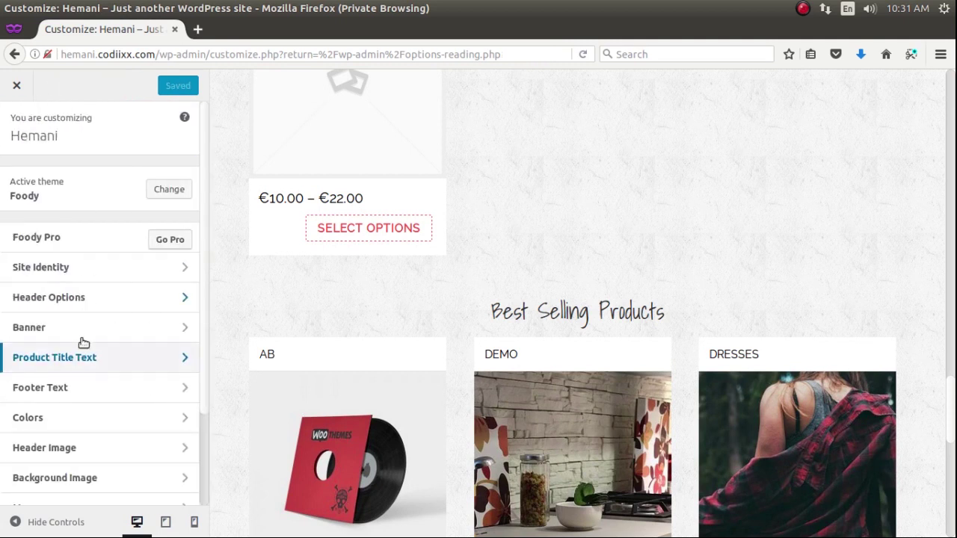
click(74, 389)
scroll(576, 318, down, 10)
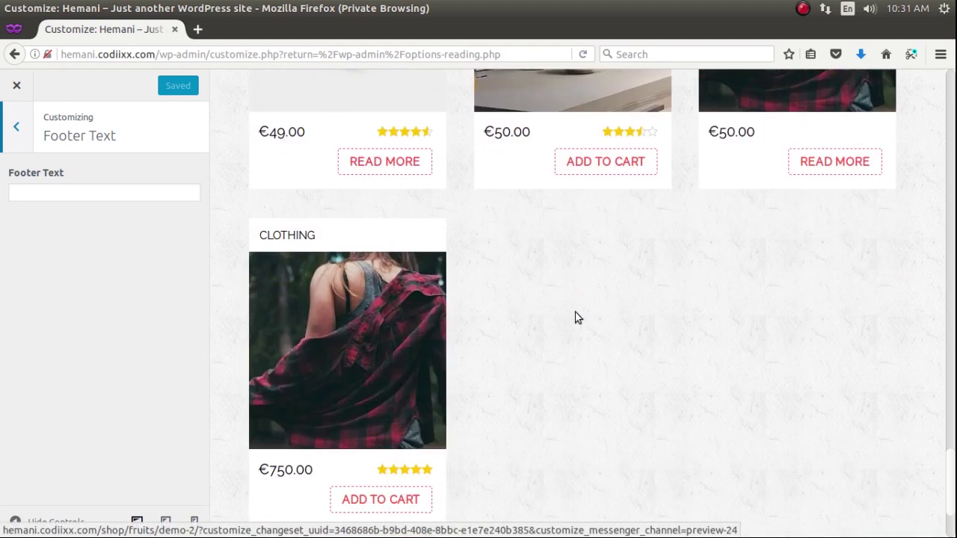
scroll(576, 318, down, 3)
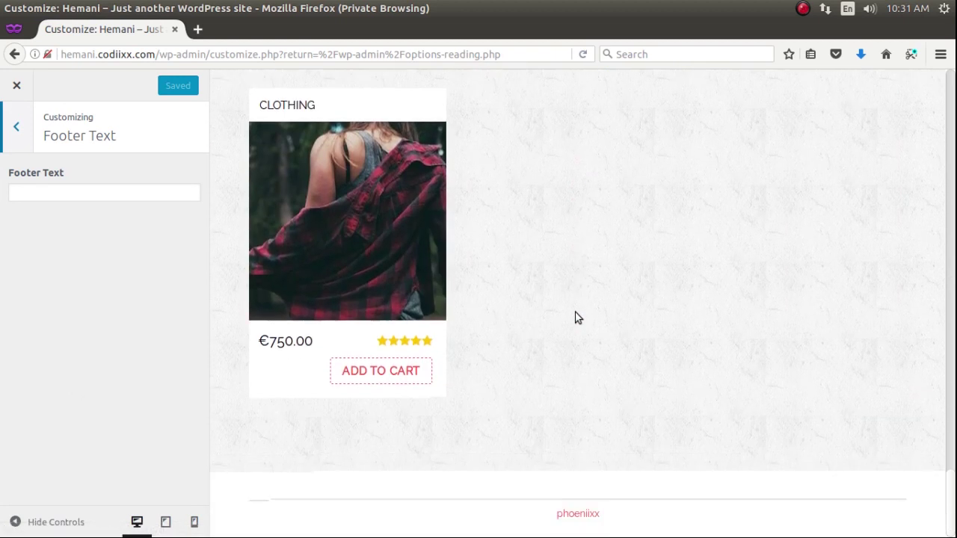
click(73, 193)
text(Cop)
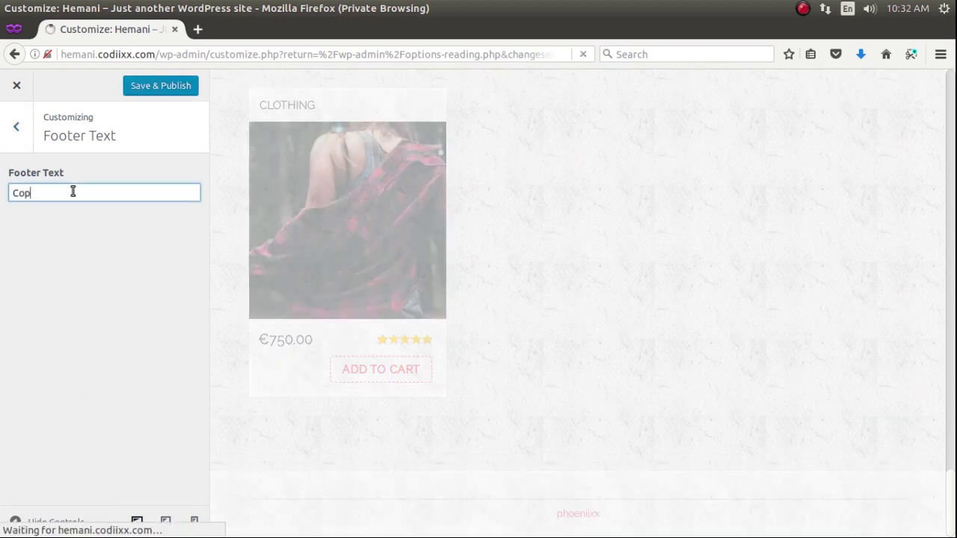
text(yright@)
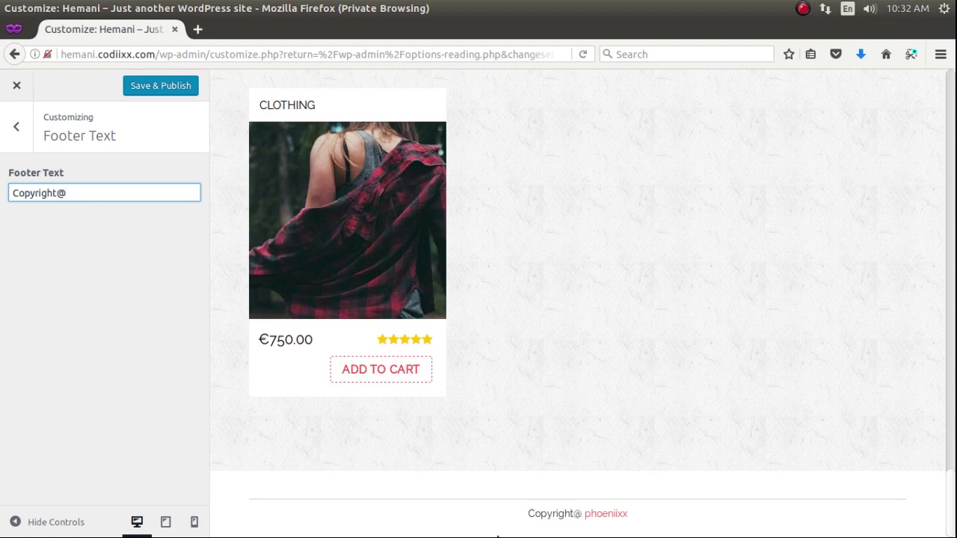
click(159, 86)
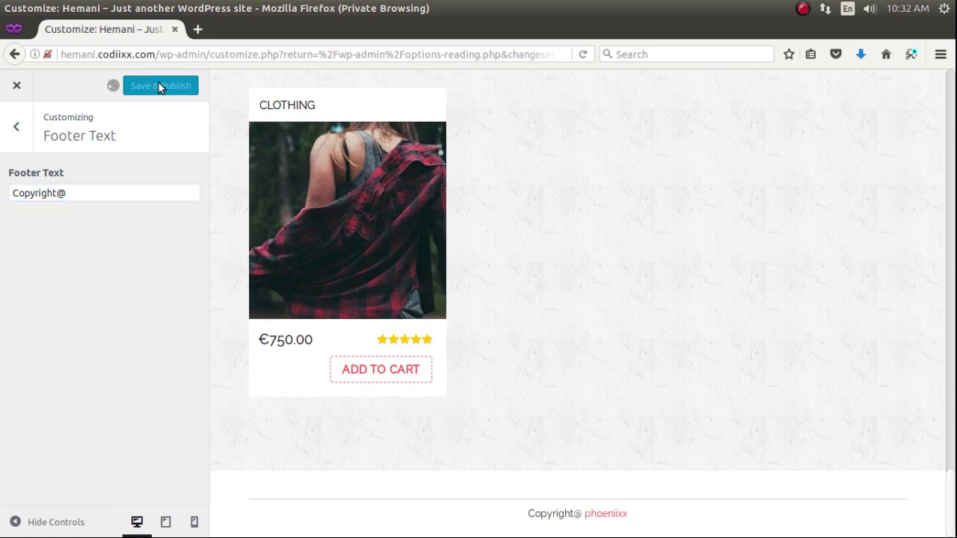
click(17, 127)
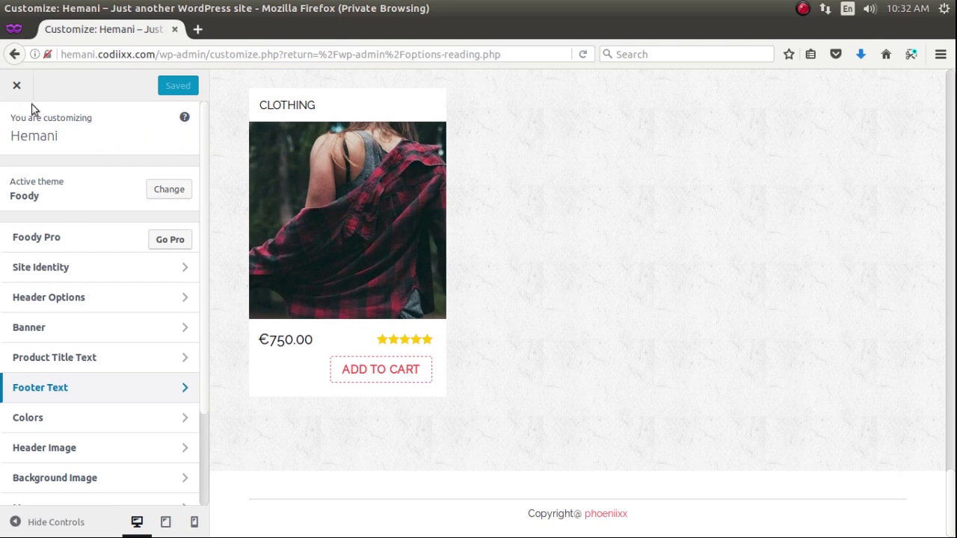
click(16, 88)
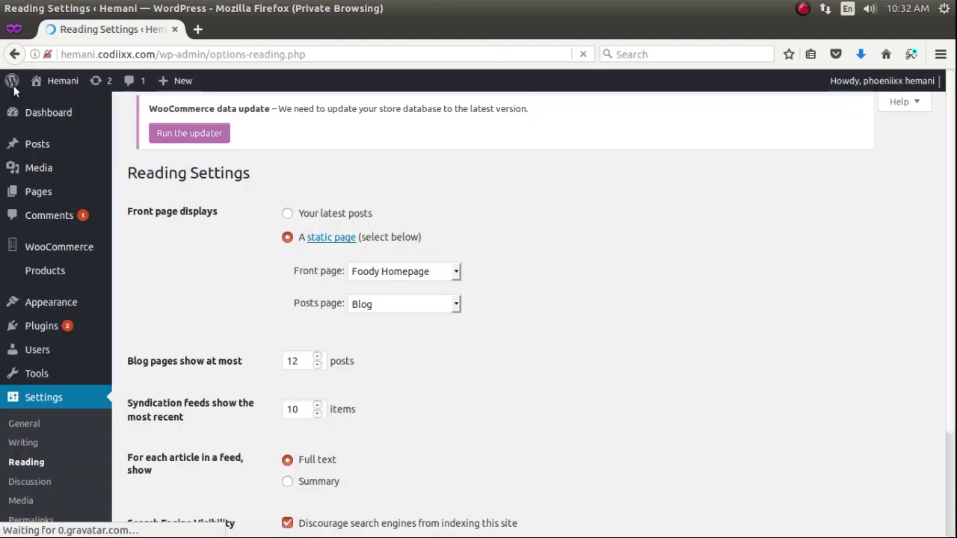
- Switch to Chromium and reload the live front page to check the product section titles
mouse_move(6, 447)
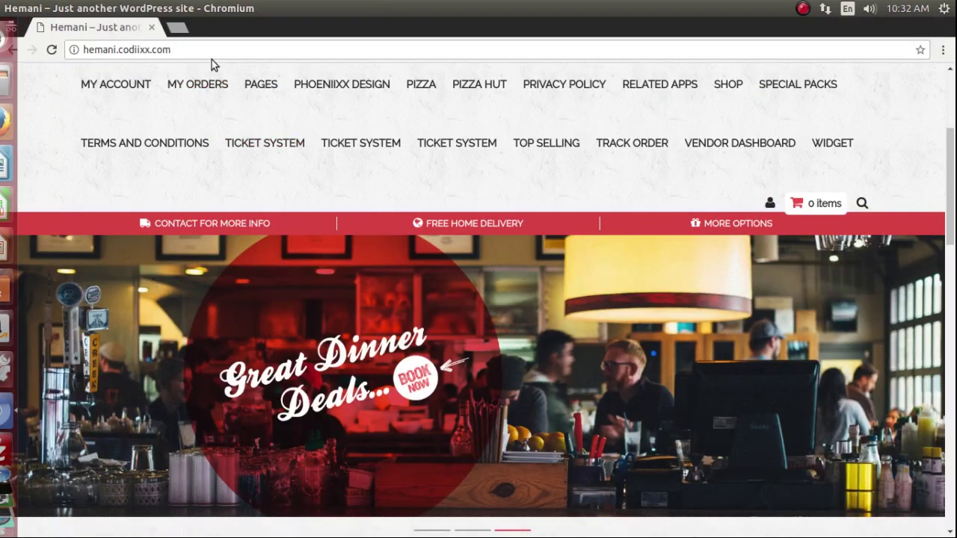
click(212, 56)
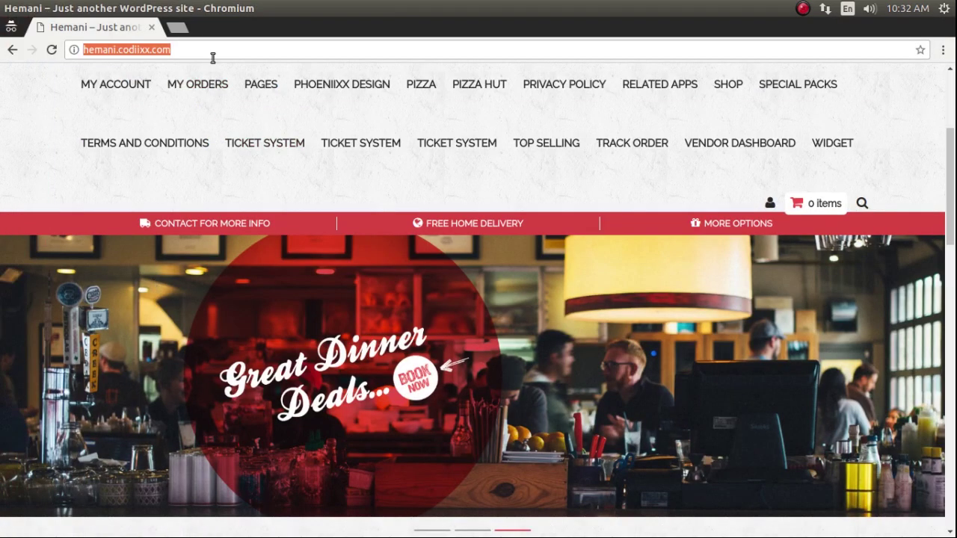
key(Return)
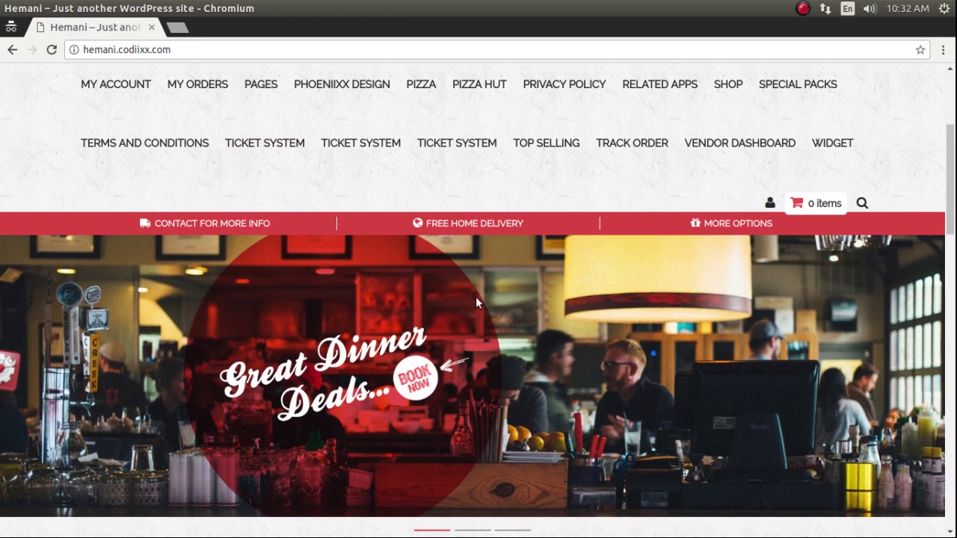
- Switch back to Firefox and open the Menus page of the site's appearance settings
mouse_move(3, 233)
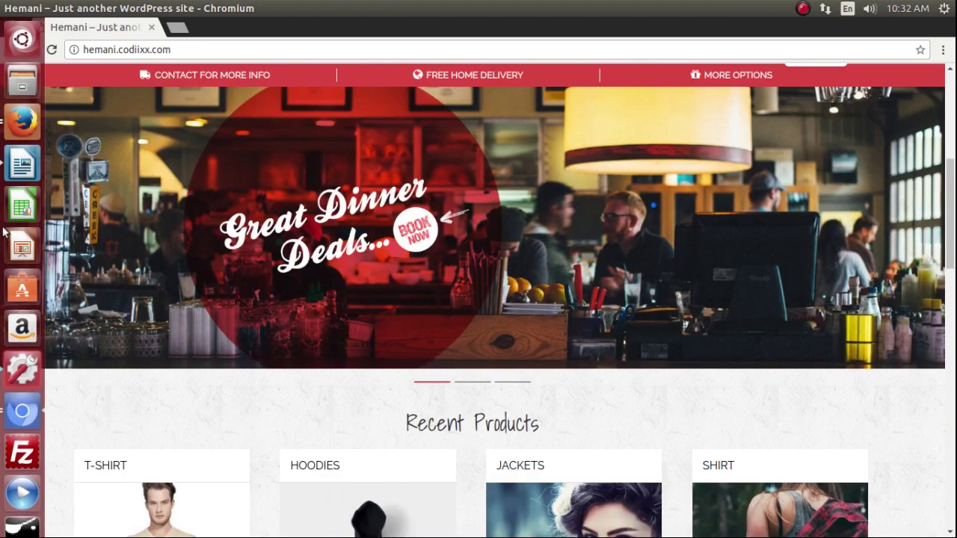
click(20, 124)
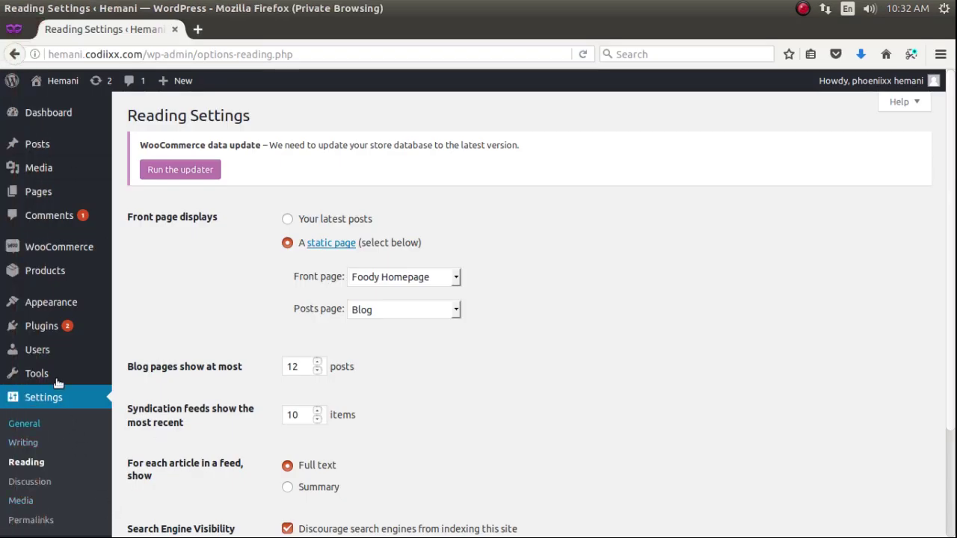
mouse_move(96, 303)
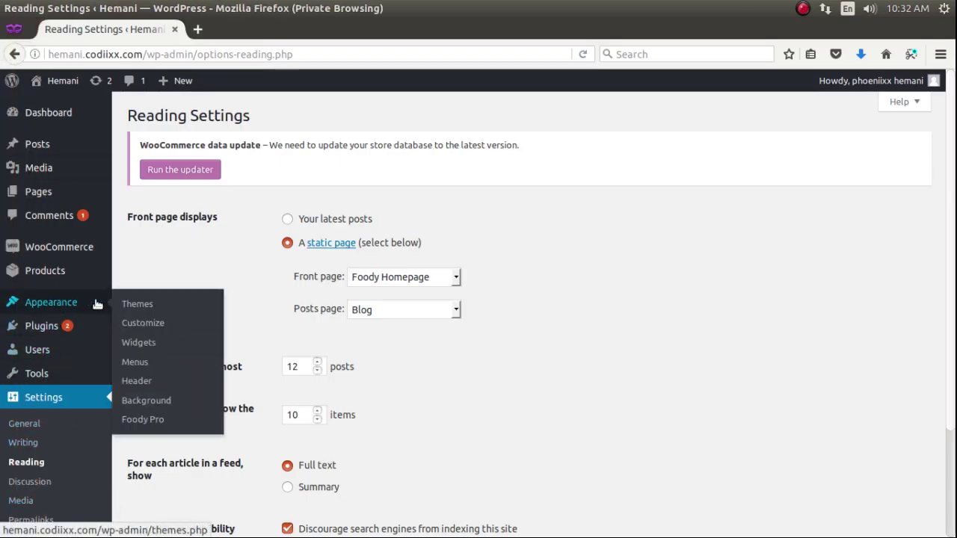
click(134, 363)
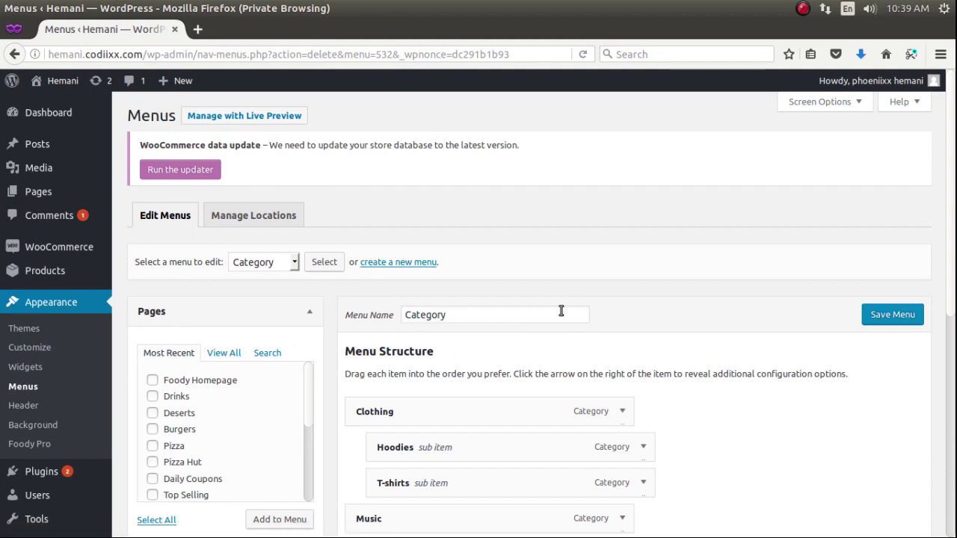
- Create a new navigation menu named "Products"
scroll(561, 311, down, 3)
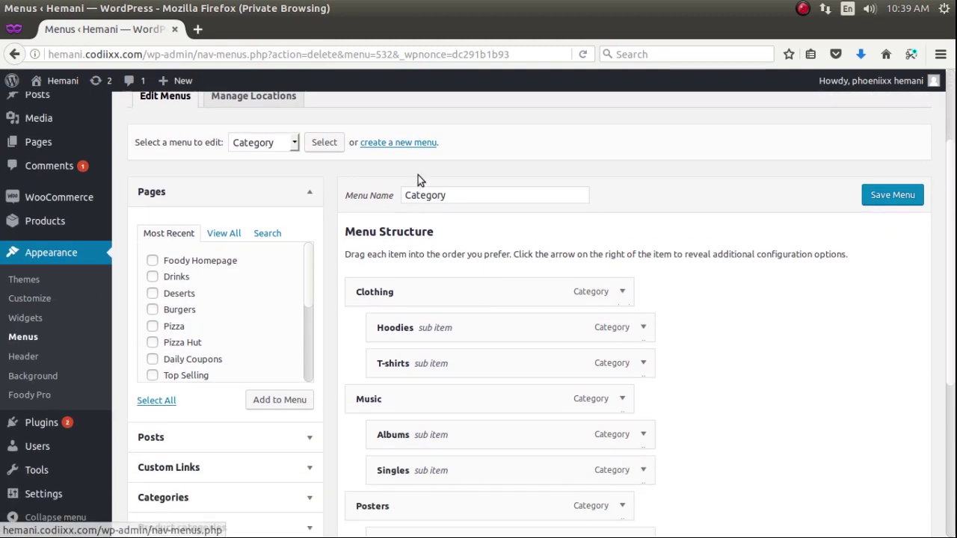
click(419, 144)
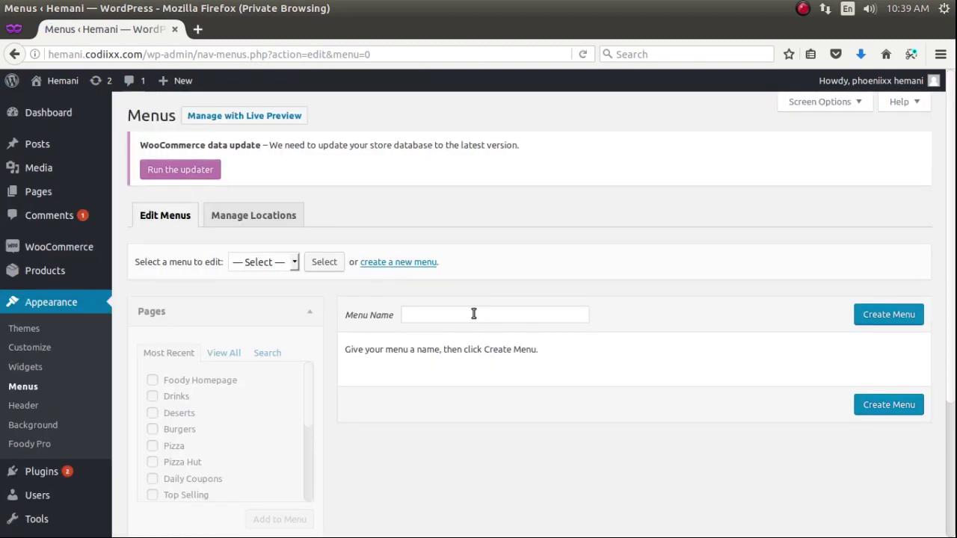
click(474, 314)
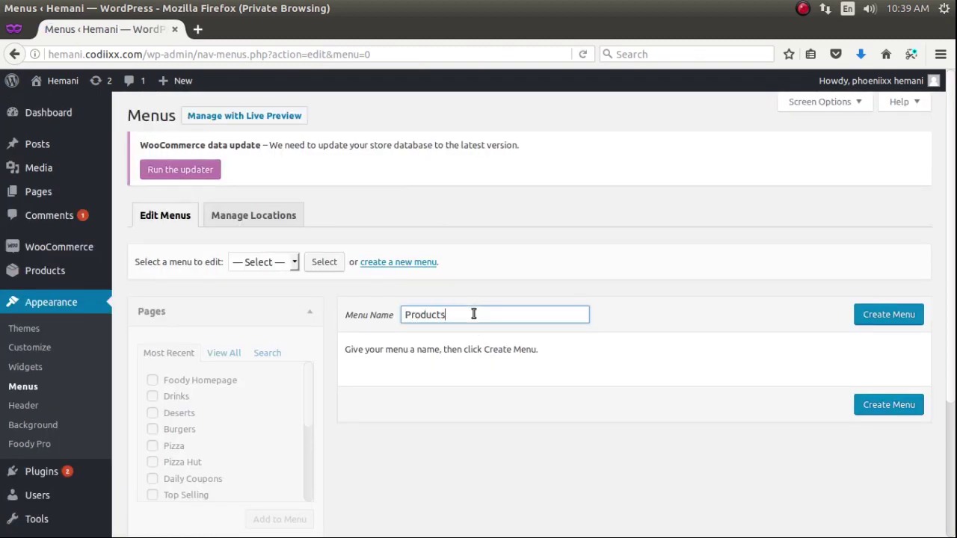
click(868, 314)
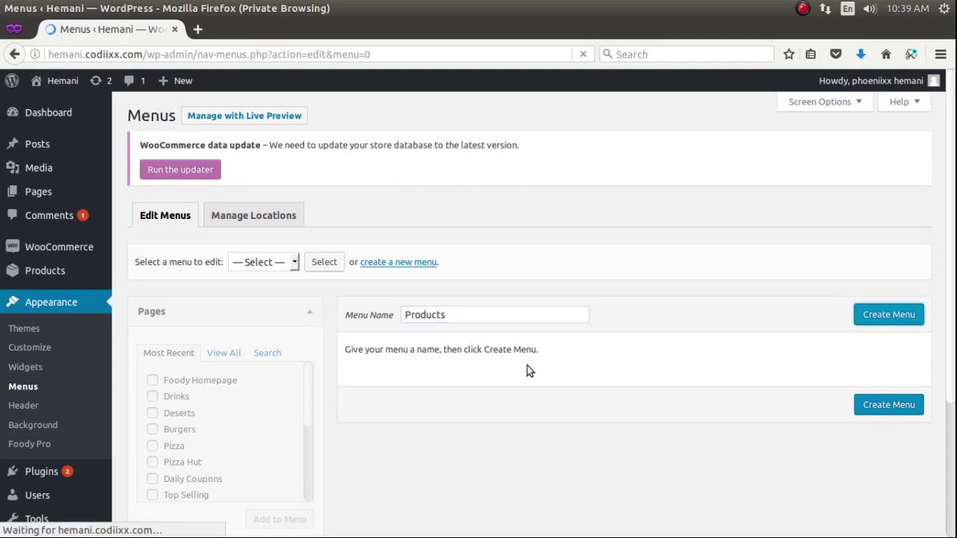
- Select the Burgers page from the full page list for the Products menu and leave Dominos unselected
scroll(262, 350, down, 2)
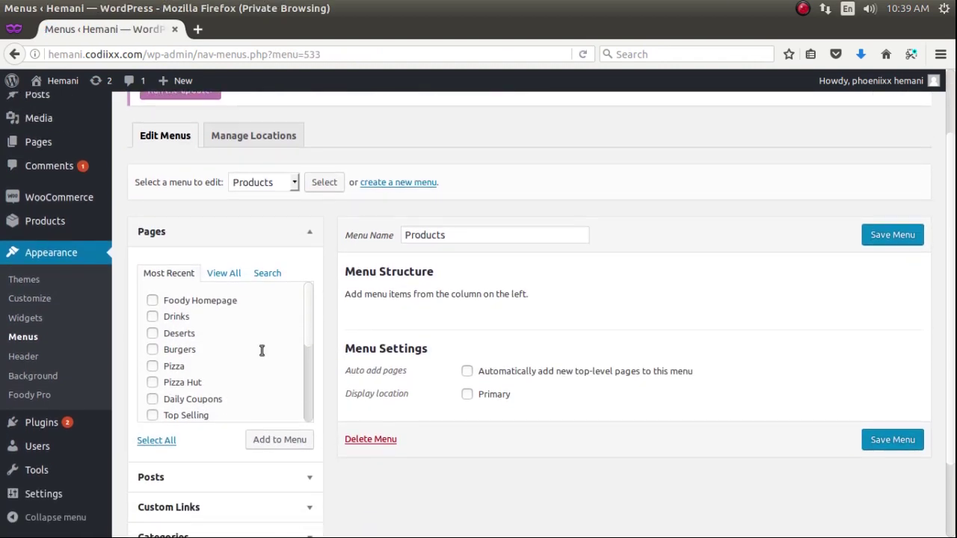
click(228, 274)
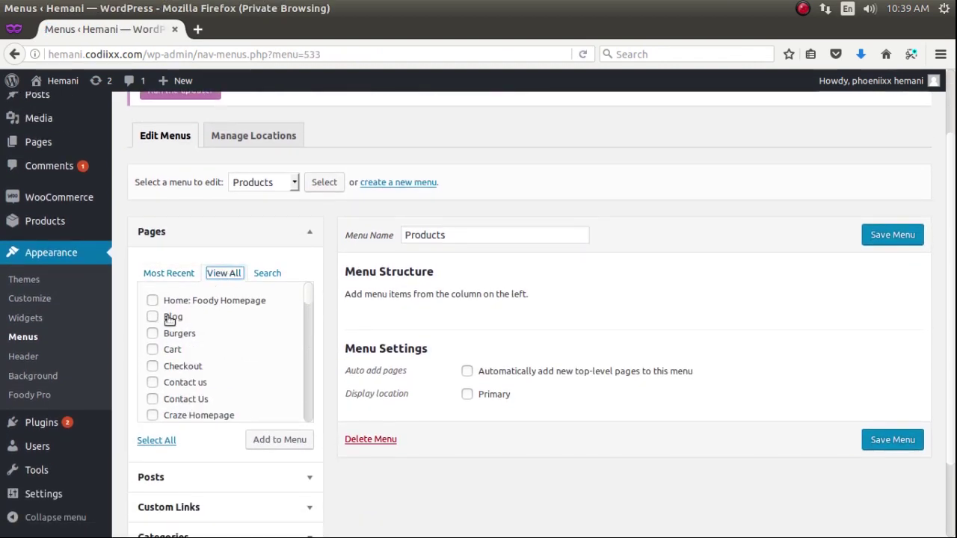
scroll(199, 317, down, 1)
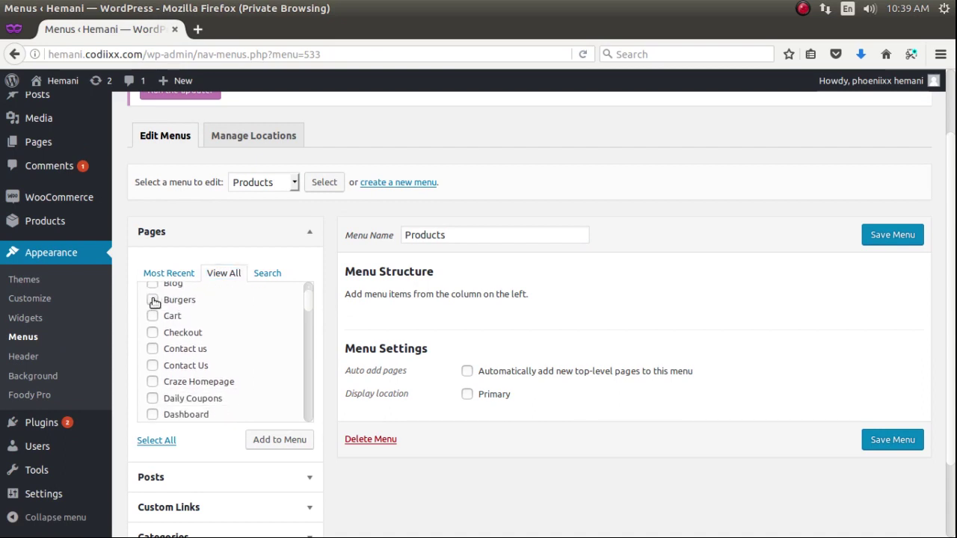
scroll(183, 338, down, 3)
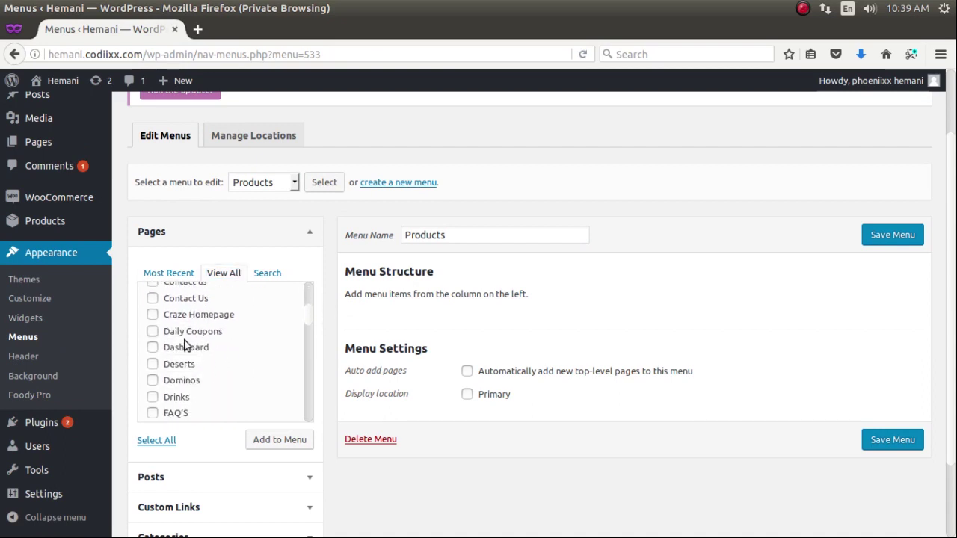
scroll(234, 316, down, 4)
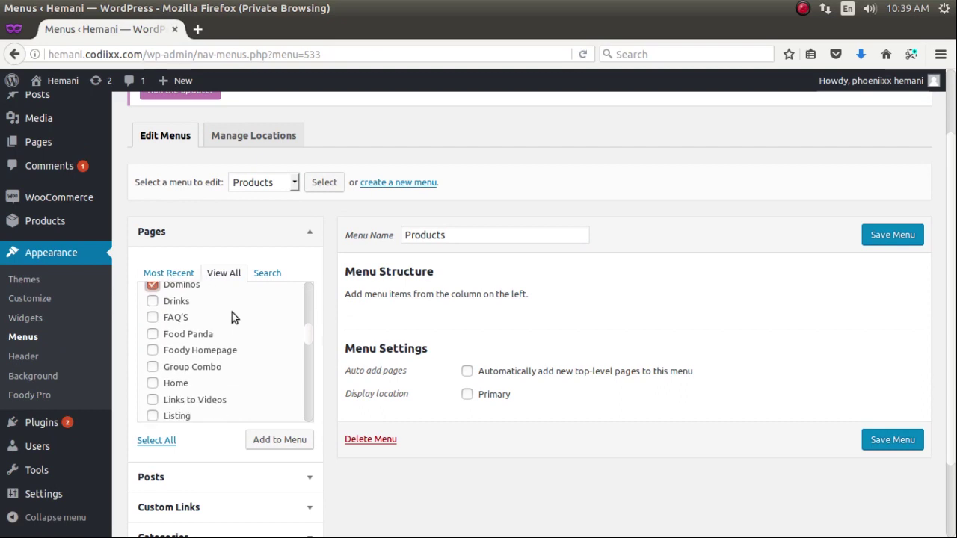
scroll(217, 326, down, 3)
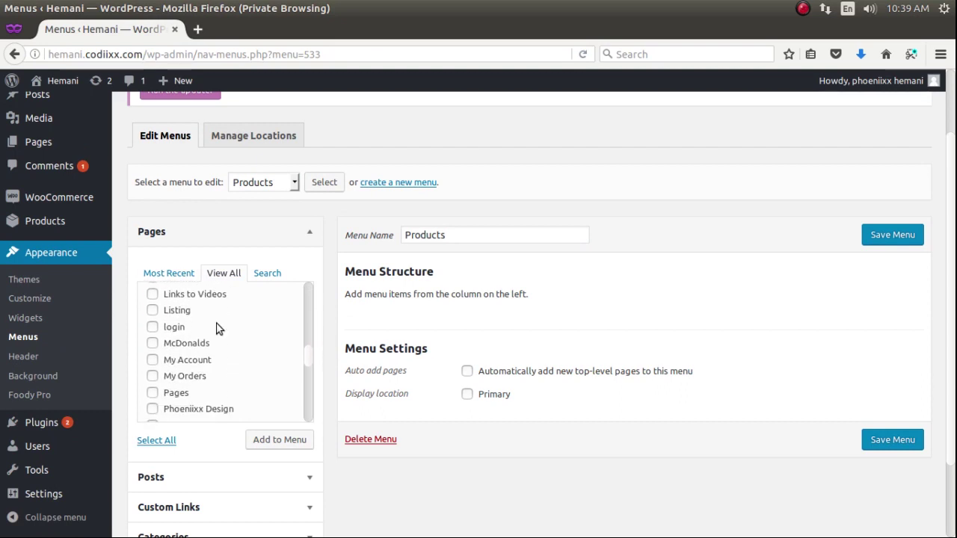
scroll(219, 335, up, 6)
click(157, 318)
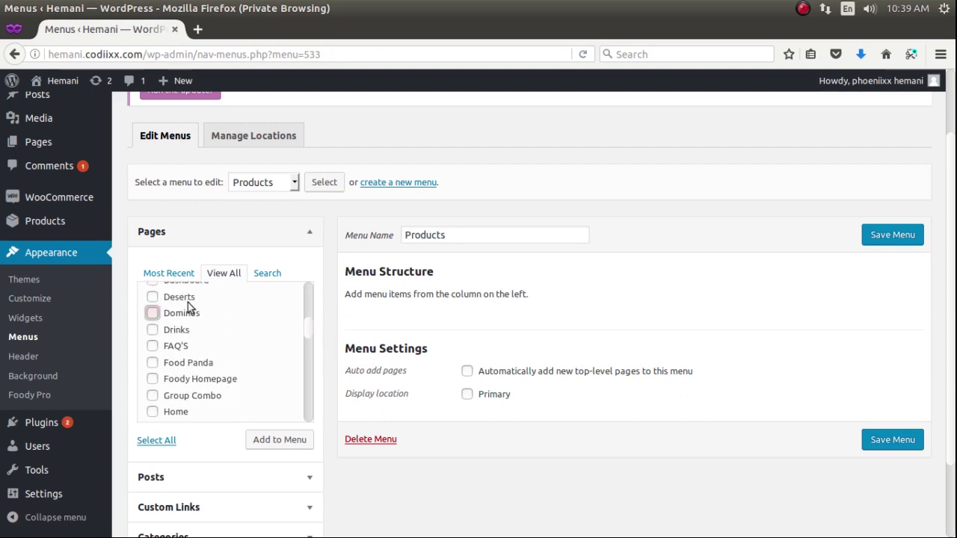
scroll(234, 331, up, 5)
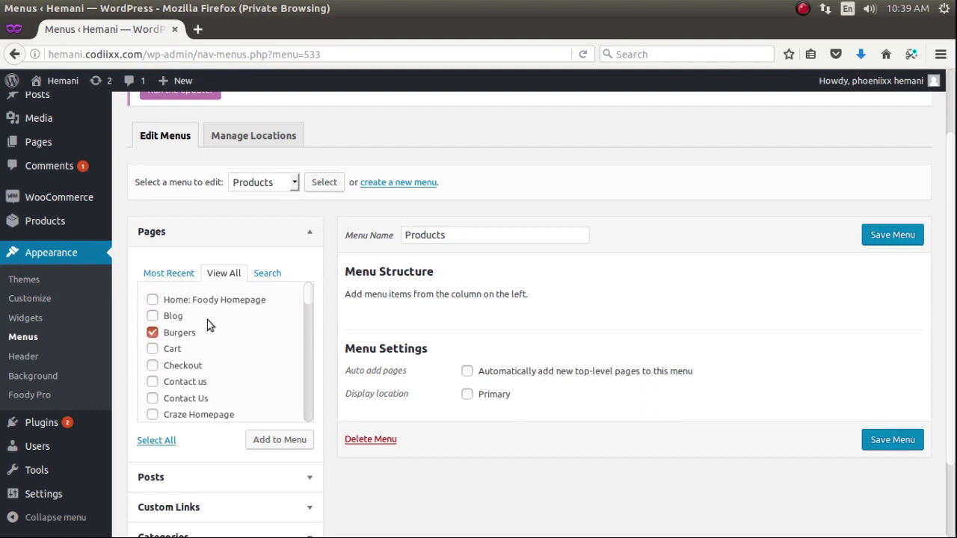
- Select the Drinks and Pizza pages too, add the selected pages to the Products menu and save it
scroll(204, 329, down, 3)
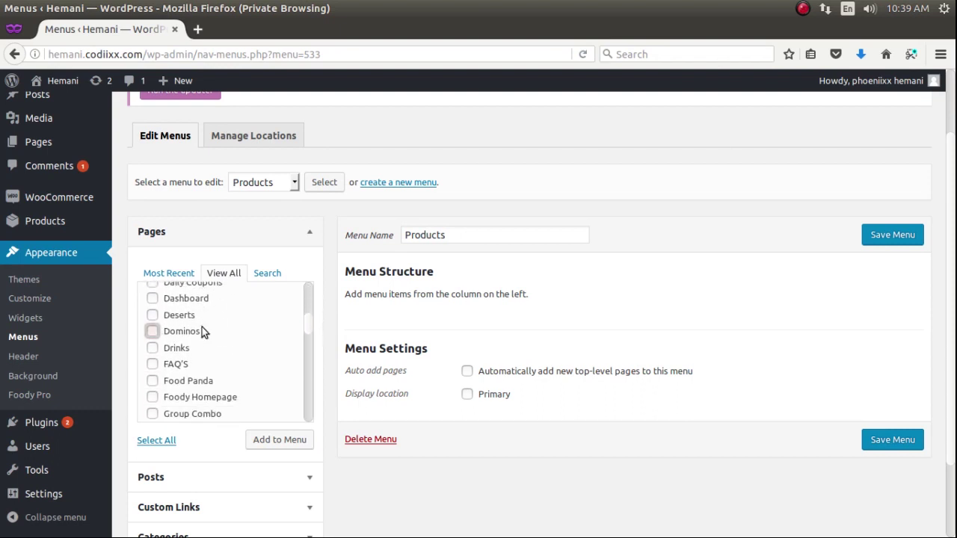
scroll(202, 327, down, 1)
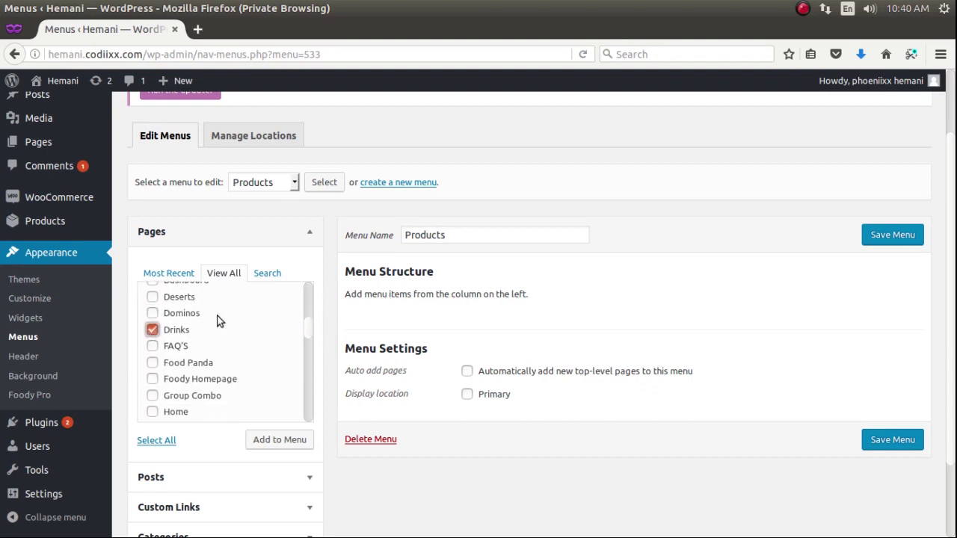
scroll(220, 320, down, 4)
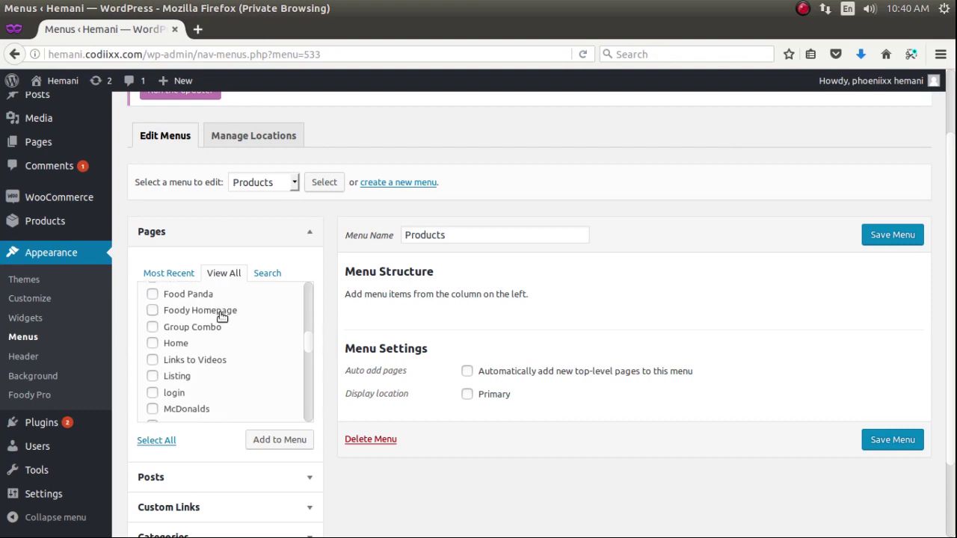
scroll(222, 317, down, 5)
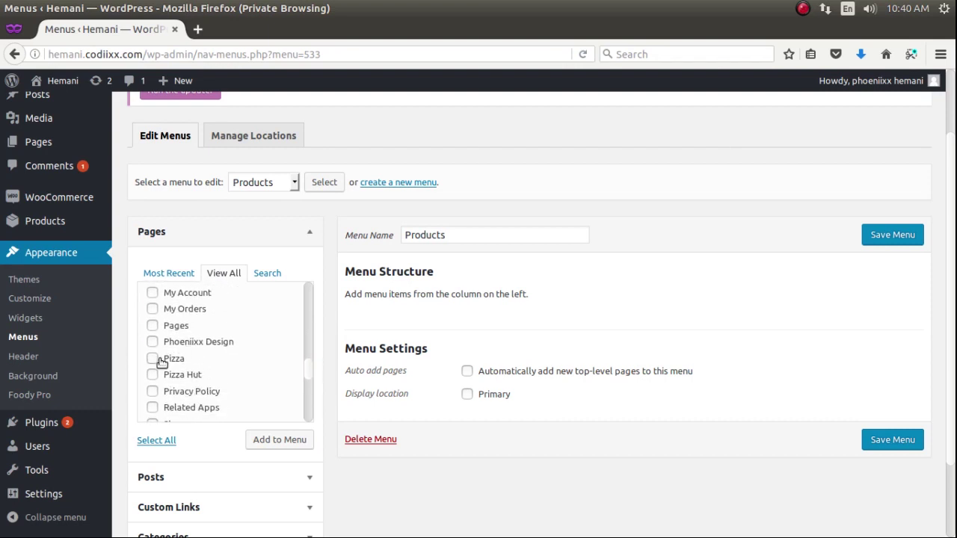
scroll(230, 333, down, 5)
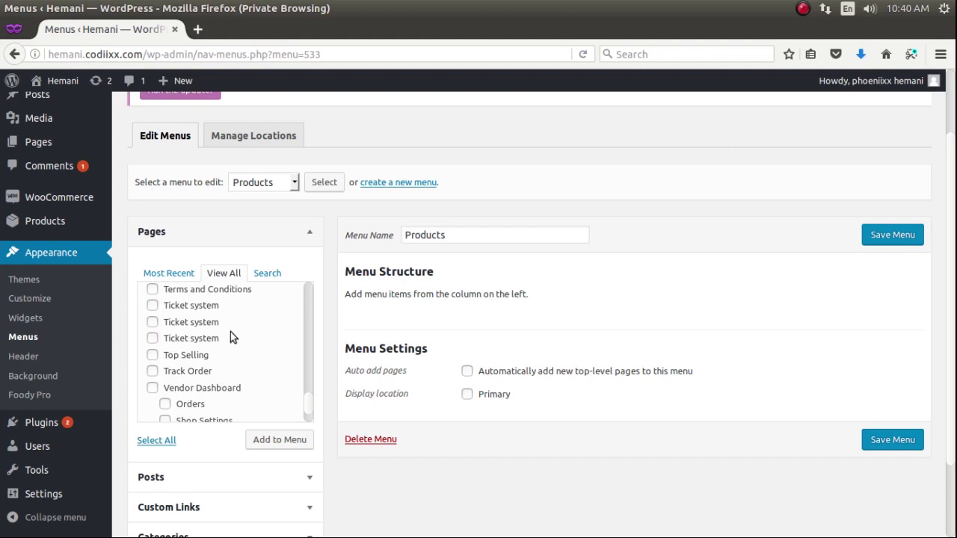
click(257, 440)
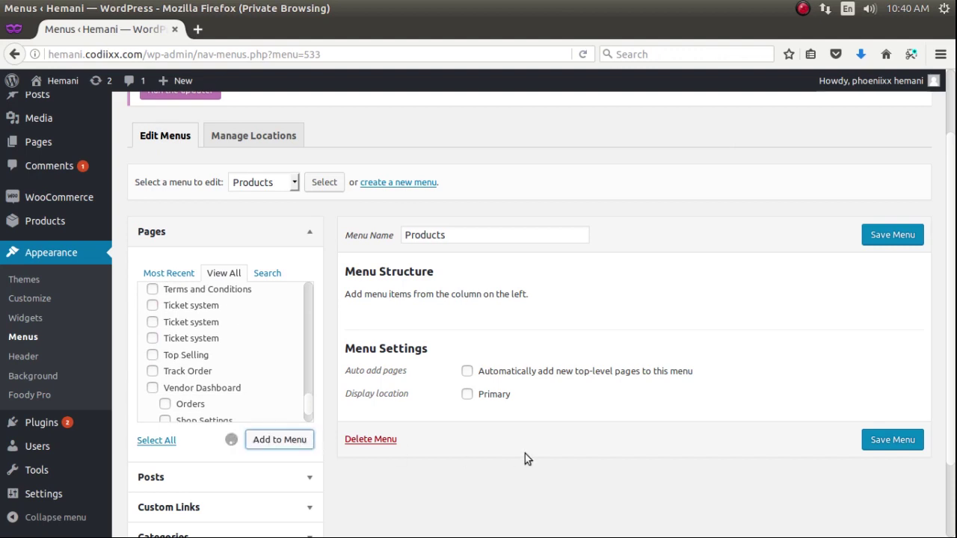
click(892, 236)
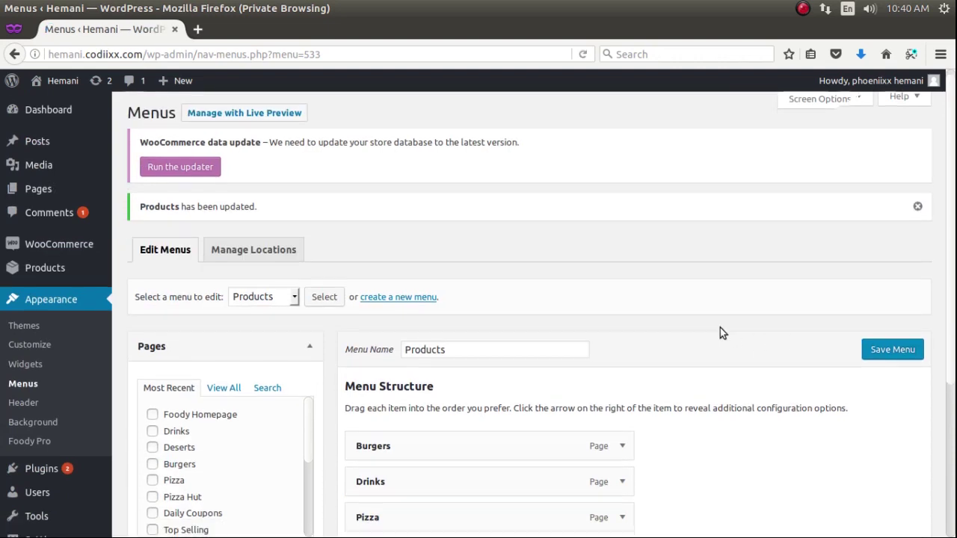
- Create another navigation menu named "Brands"
scroll(721, 332, down, 3)
click(422, 181)
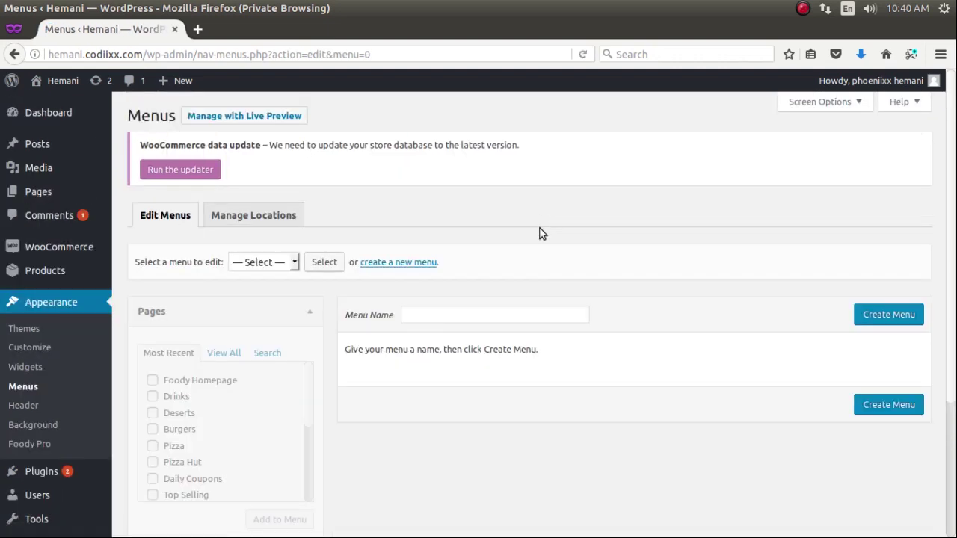
click(438, 319)
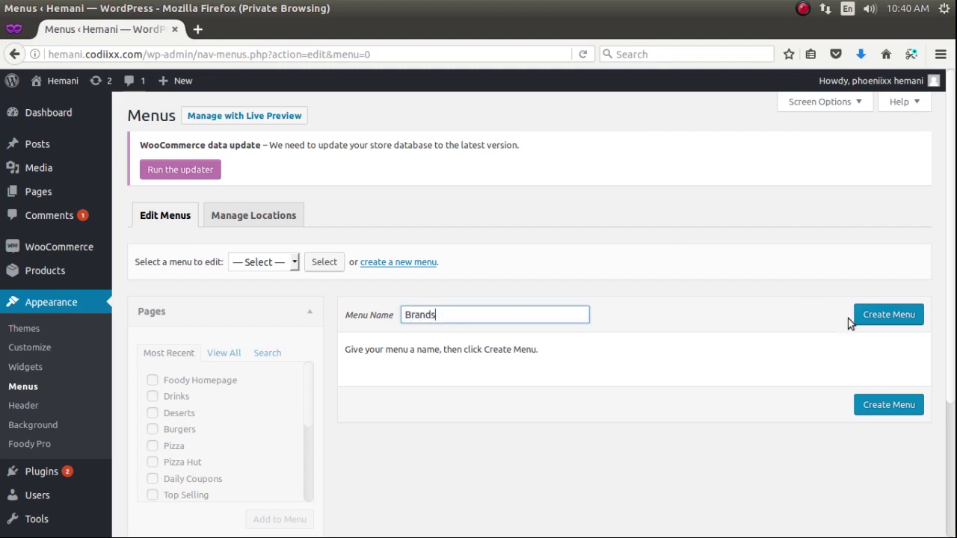
click(886, 318)
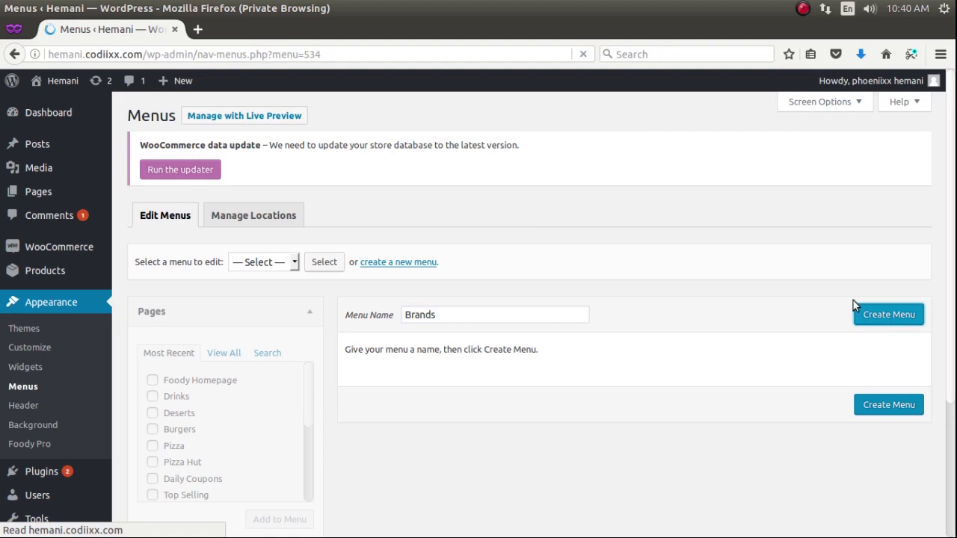
- Add the Dominos, Food Panda, McDonalds and Pizza Hut pages to the Brands menu and save it
click(224, 352)
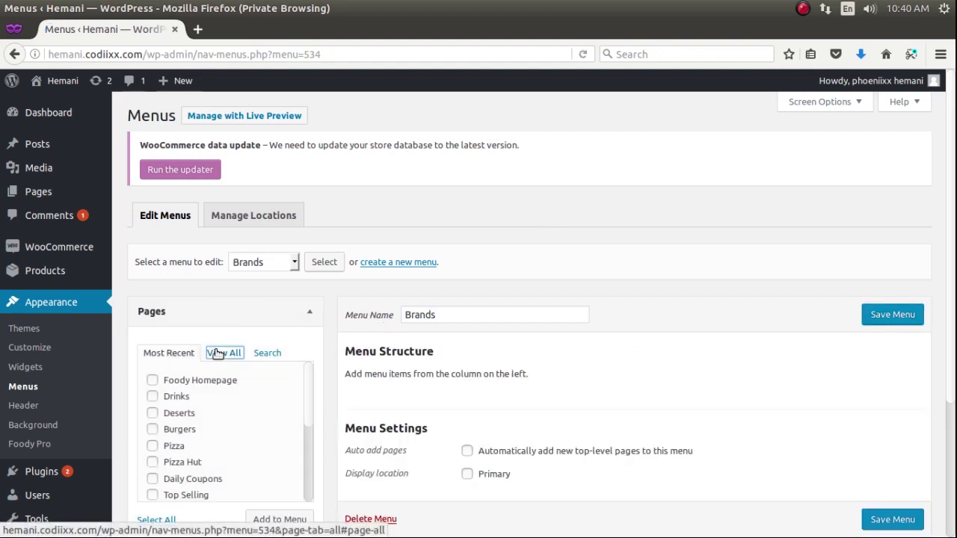
scroll(229, 311, down, 5)
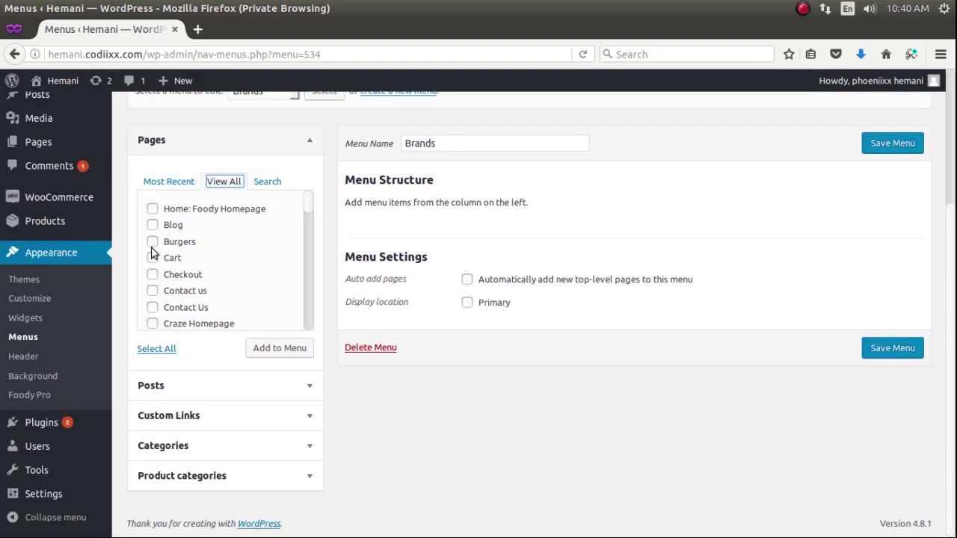
scroll(207, 233, down, 3)
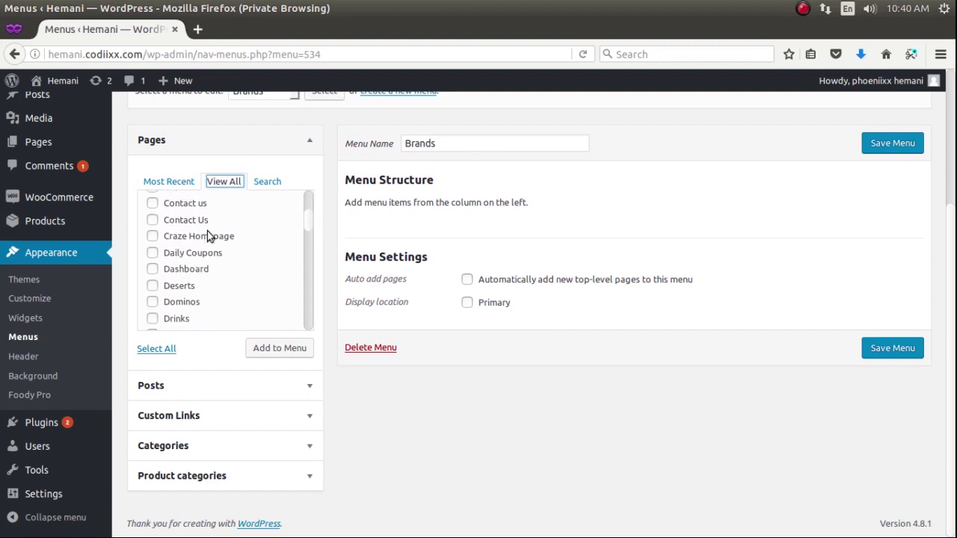
click(153, 290)
scroll(224, 246, down, 2)
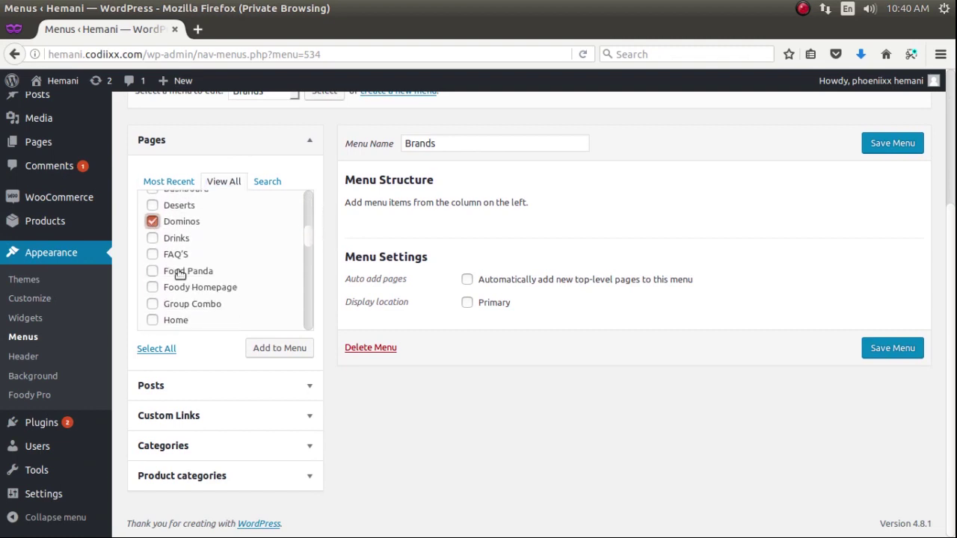
scroll(250, 219, down, 3)
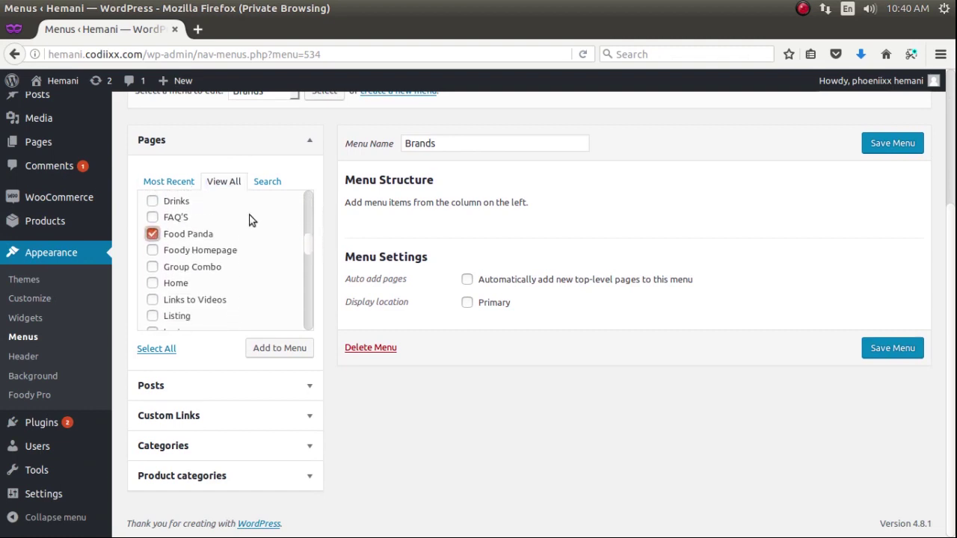
scroll(245, 219, down, 3)
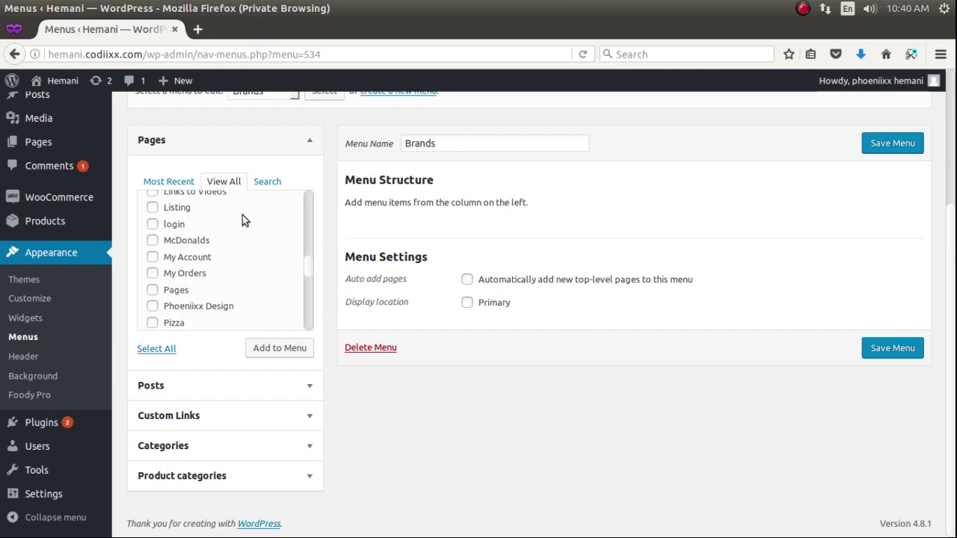
click(197, 222)
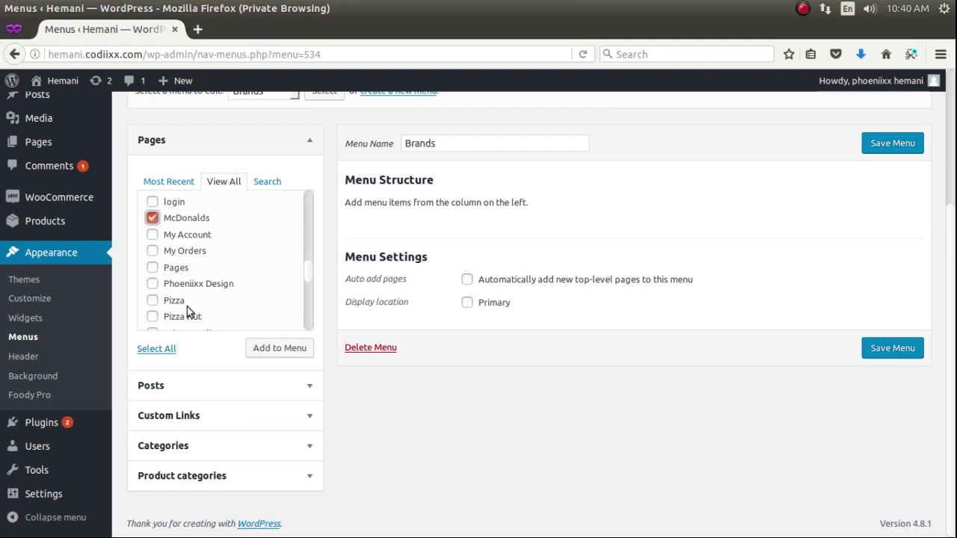
click(264, 342)
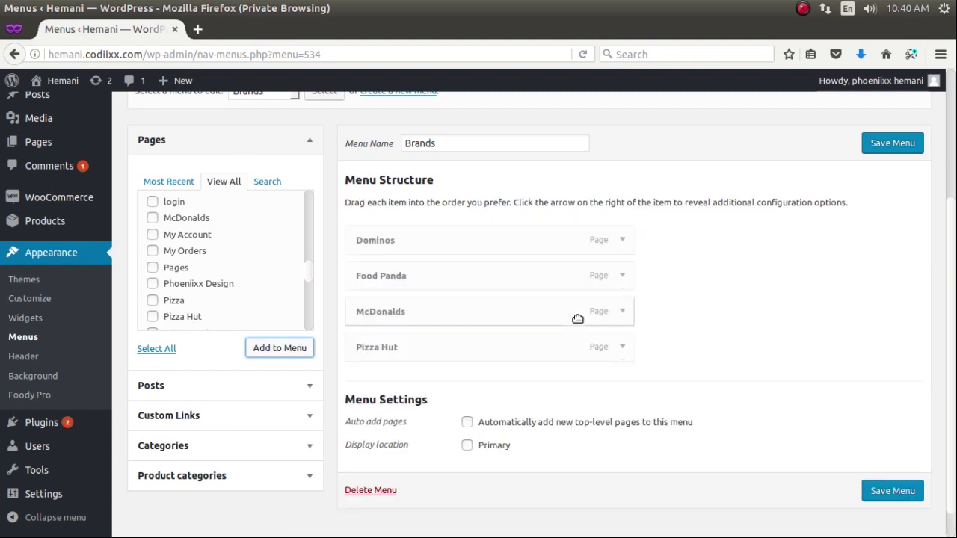
click(888, 144)
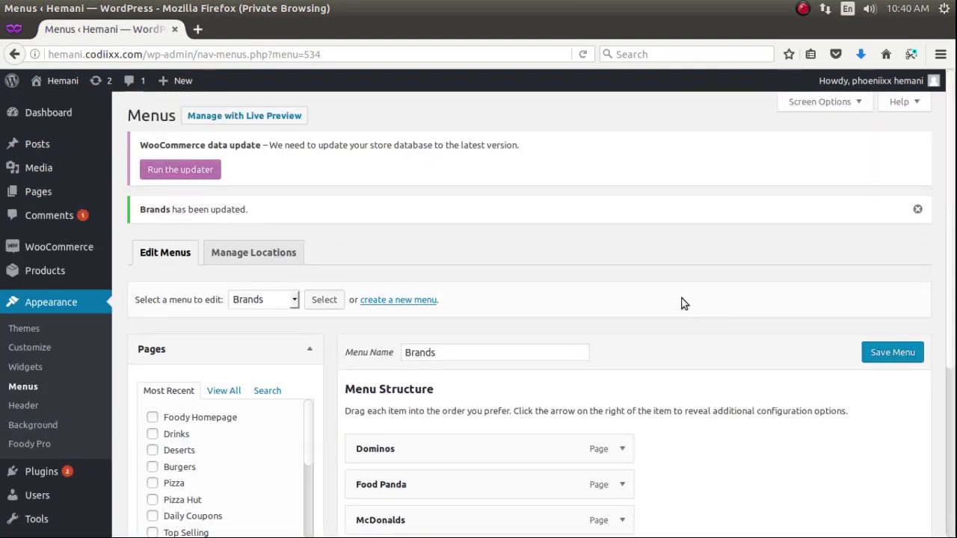
- Create another navigation menu named "Offers"
scroll(683, 303, down, 1)
click(421, 261)
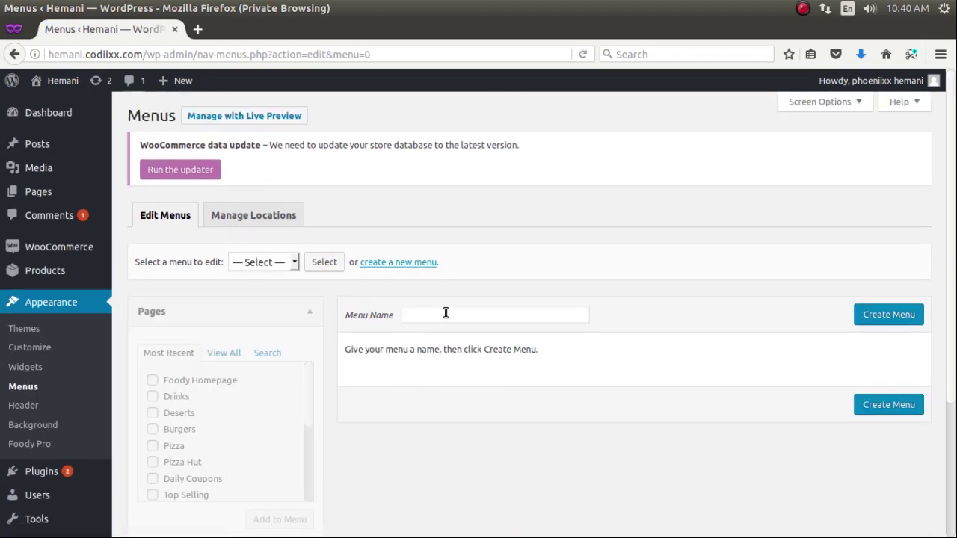
click(446, 317)
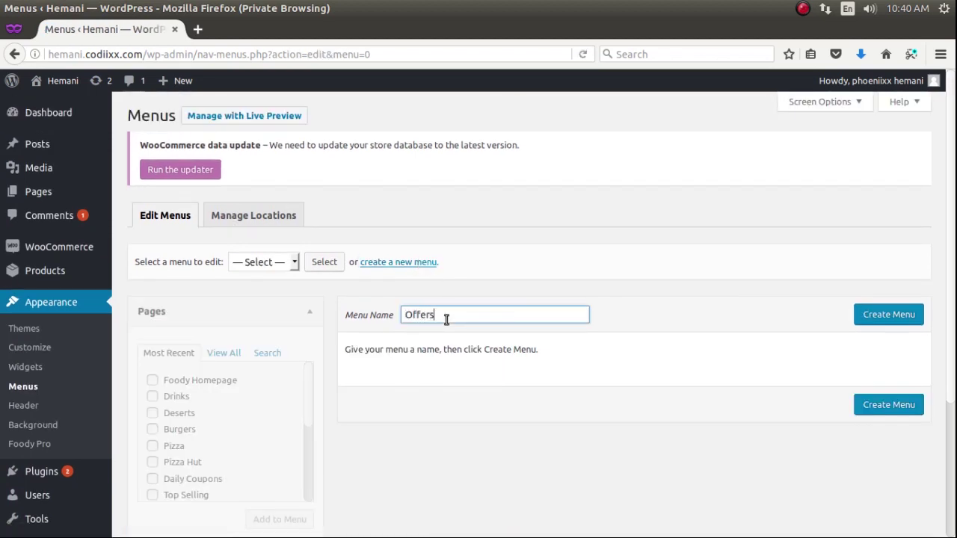
click(888, 315)
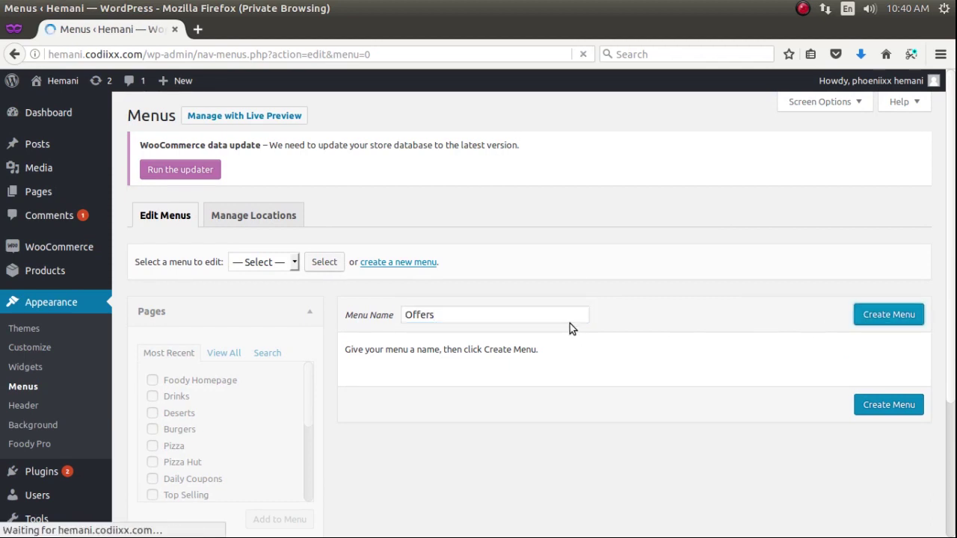
- Add the Daily Coupons, Group Combo and Special Packs pages to the Offers menu and save it
scroll(573, 274, down, 3)
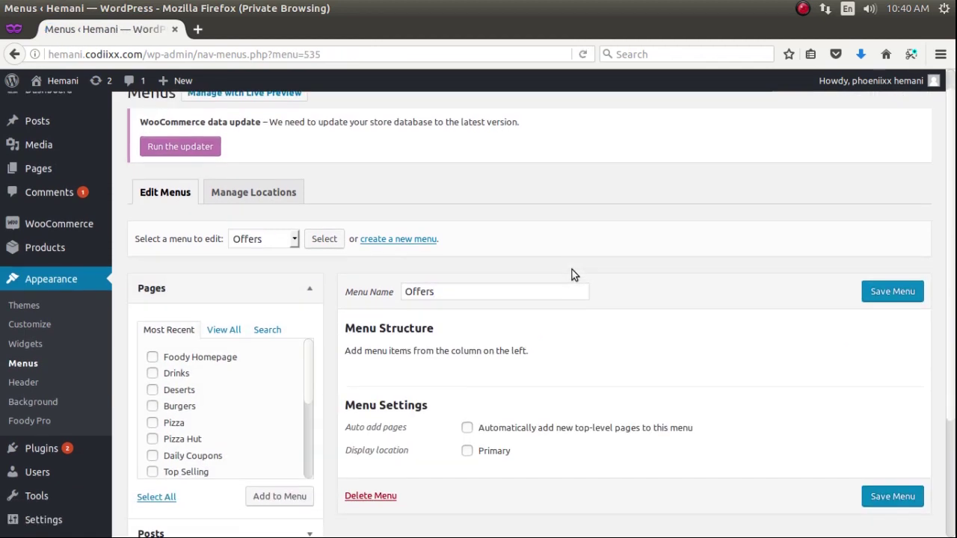
click(238, 234)
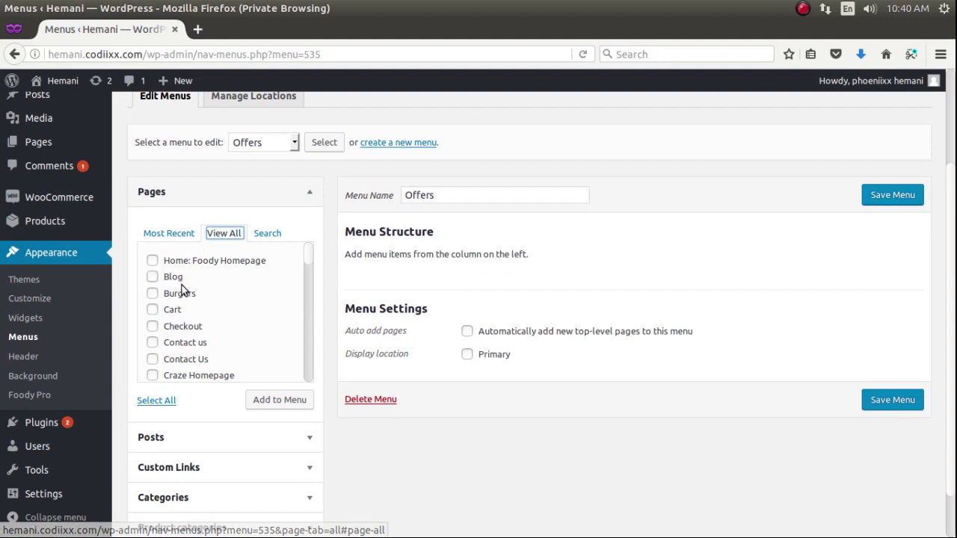
scroll(199, 287, down, 2)
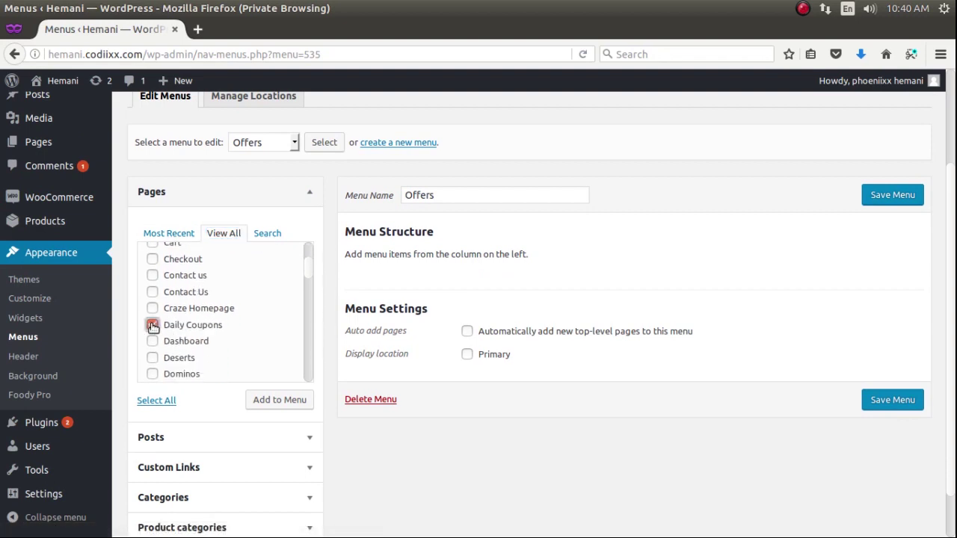
scroll(229, 271, down, 6)
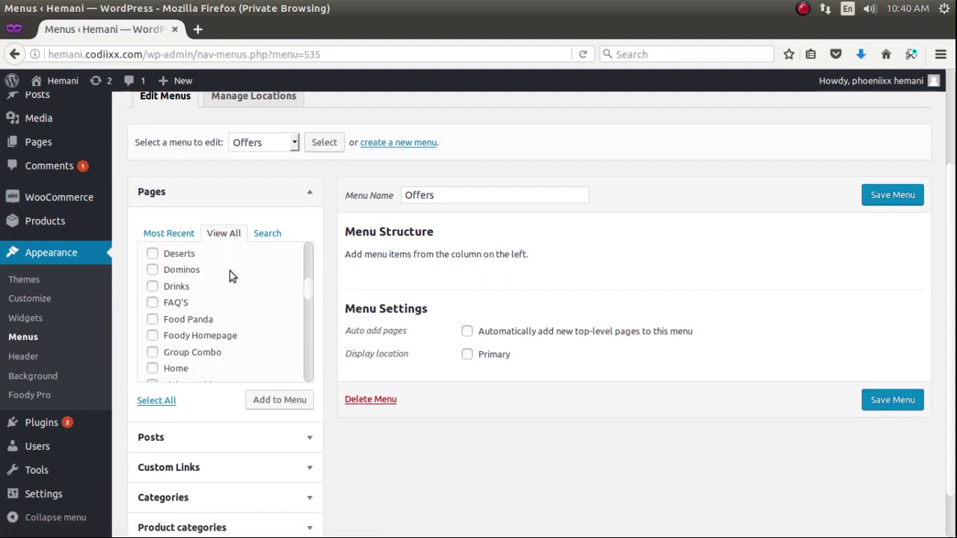
click(153, 323)
scroll(255, 282, down, 3)
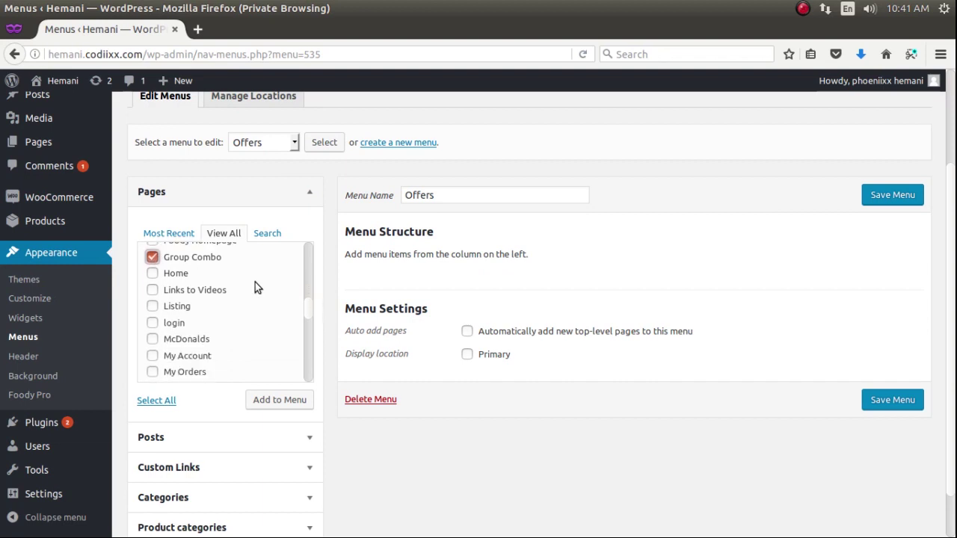
scroll(255, 282, down, 5)
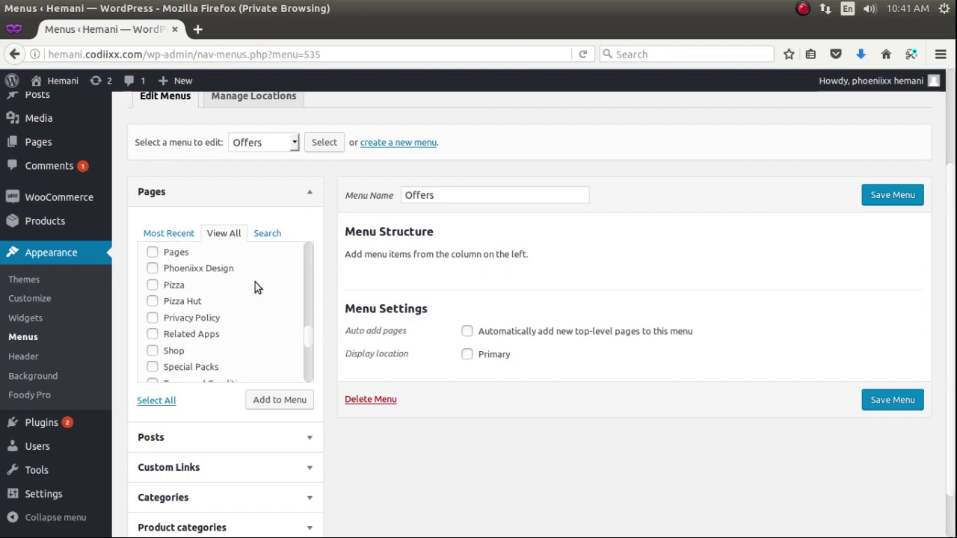
scroll(239, 307, down, 1)
click(153, 334)
click(296, 401)
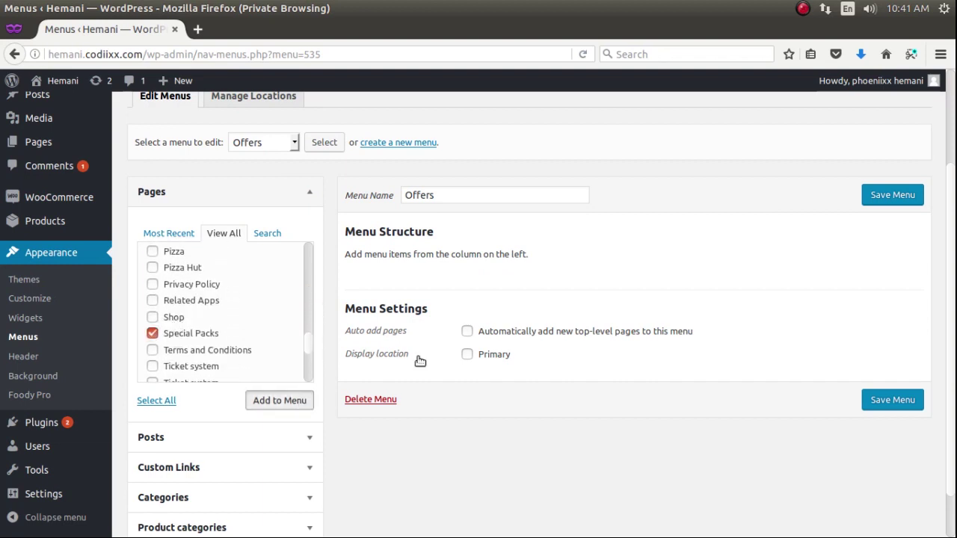
click(892, 195)
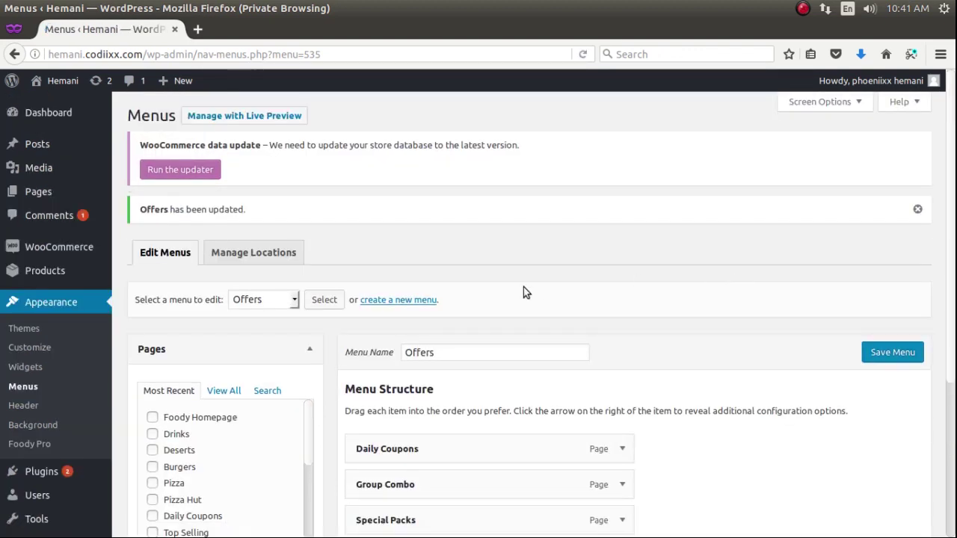
- Create another navigation menu named "Know us"
scroll(524, 287, down, 1)
click(390, 261)
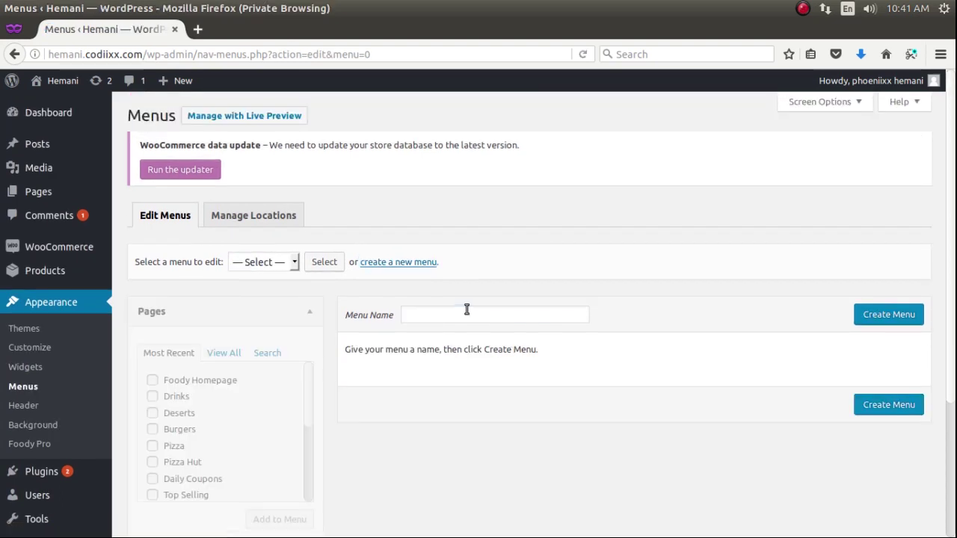
click(467, 309)
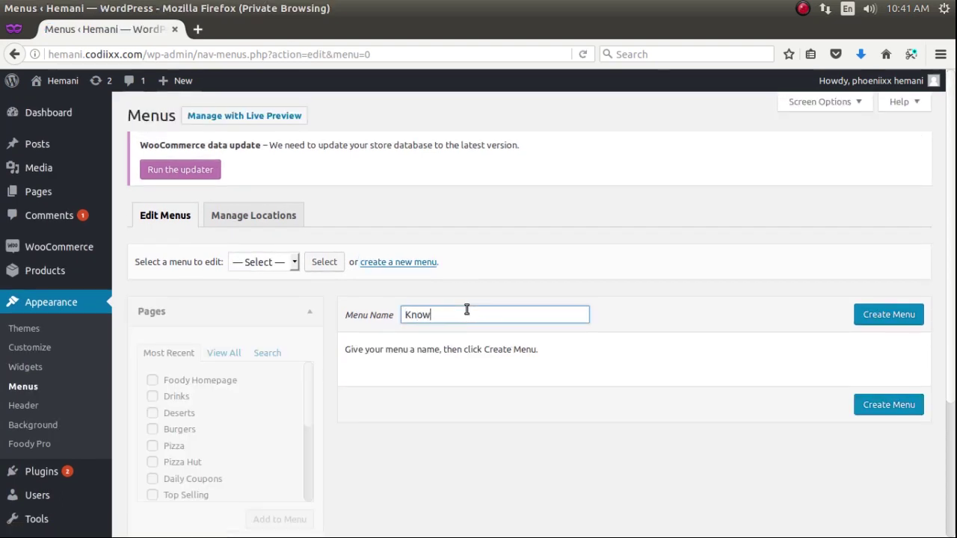
click(909, 319)
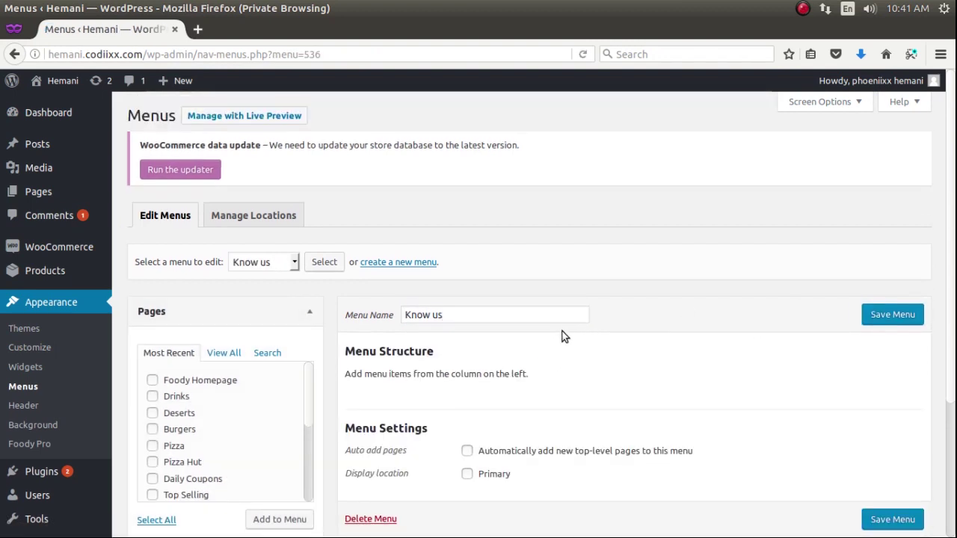
- Add the Contact us, FAQ'S and Privacy Policy pages to the Know us menu and save it
scroll(539, 341, down, 2)
click(231, 274)
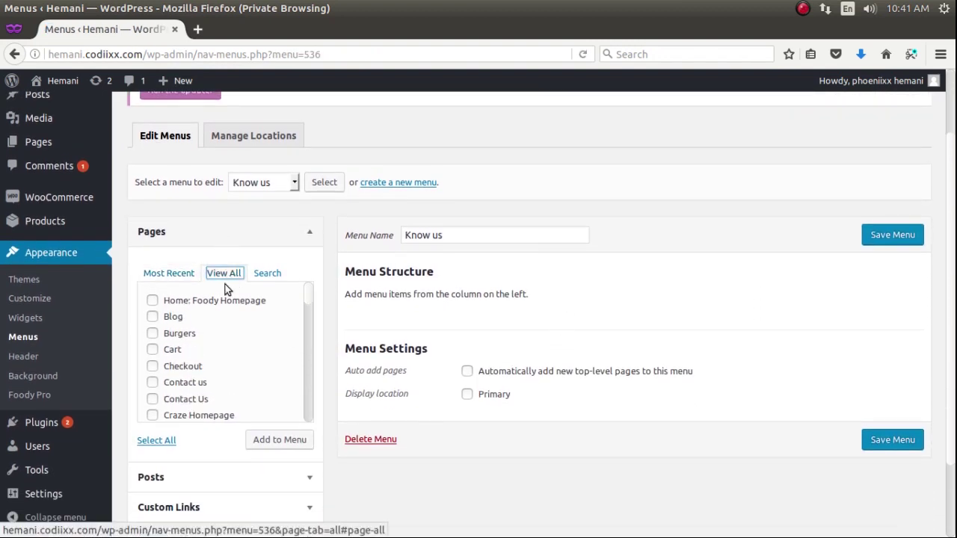
scroll(202, 327, down, 1)
click(153, 348)
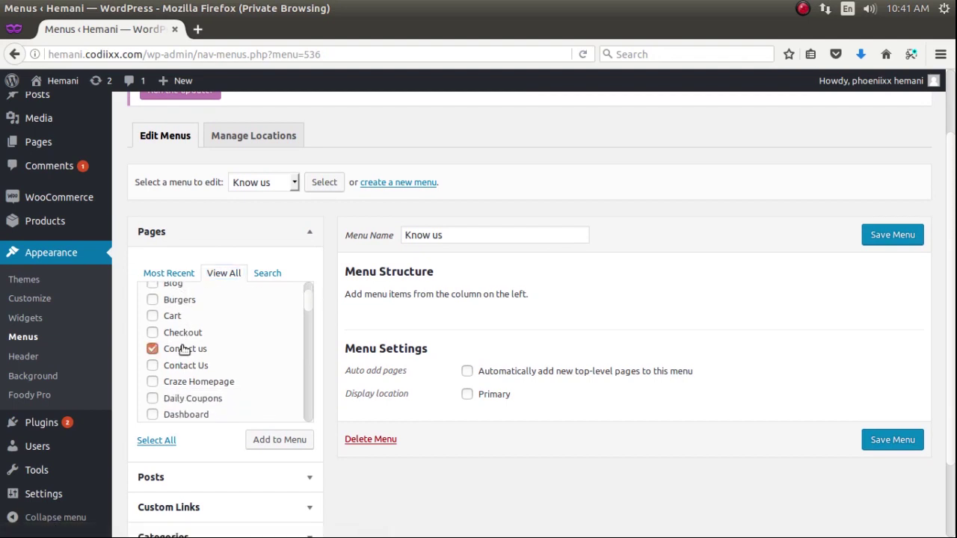
scroll(214, 325, down, 2)
scroll(214, 323, down, 2)
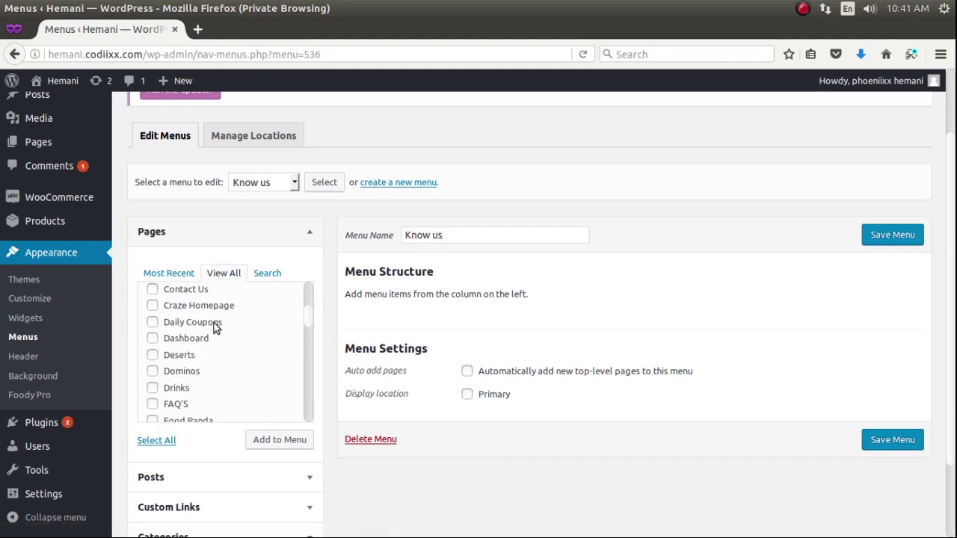
click(186, 343)
scroll(214, 332, down, 2)
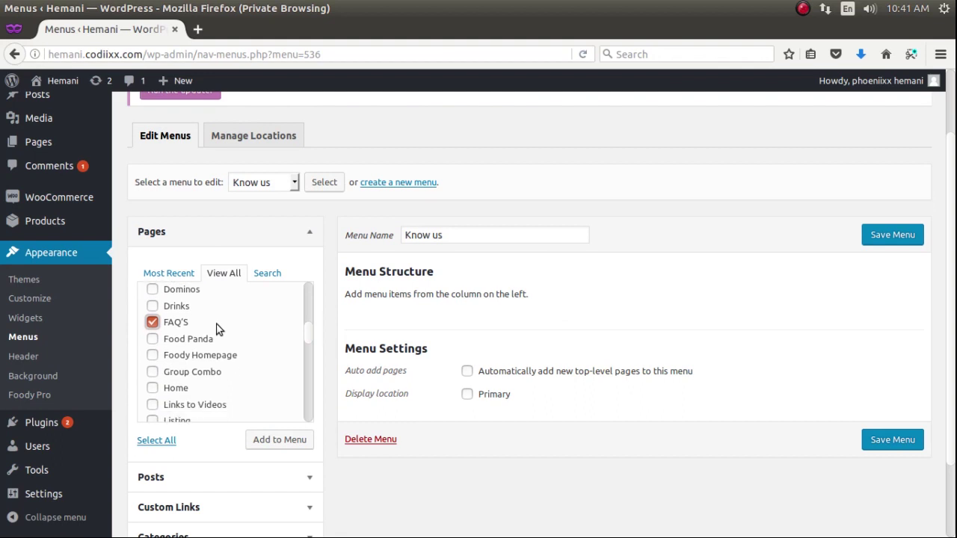
scroll(217, 329, down, 5)
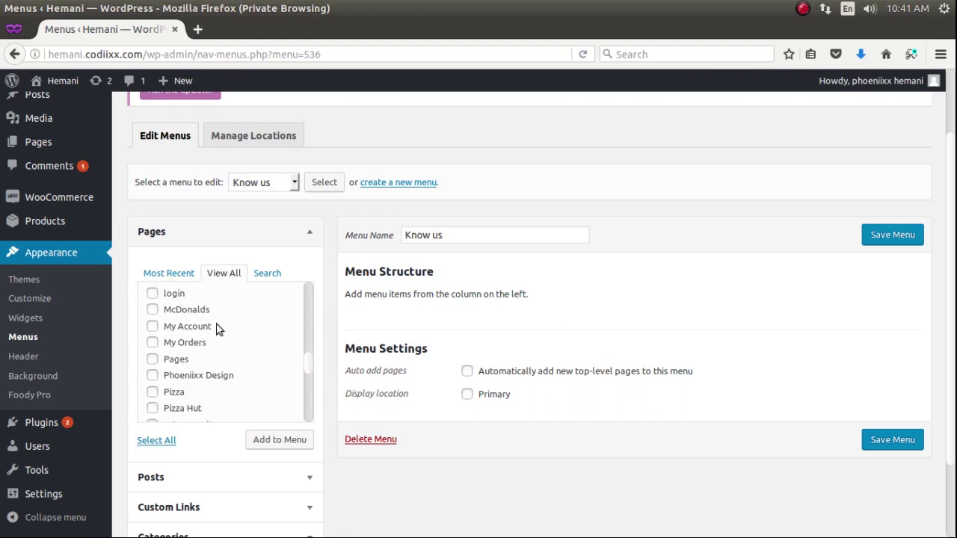
click(204, 358)
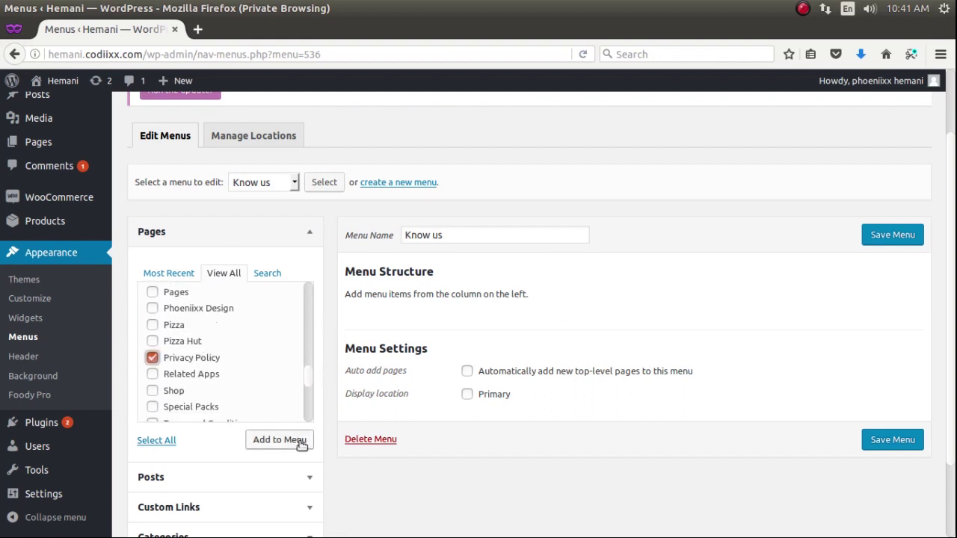
click(284, 442)
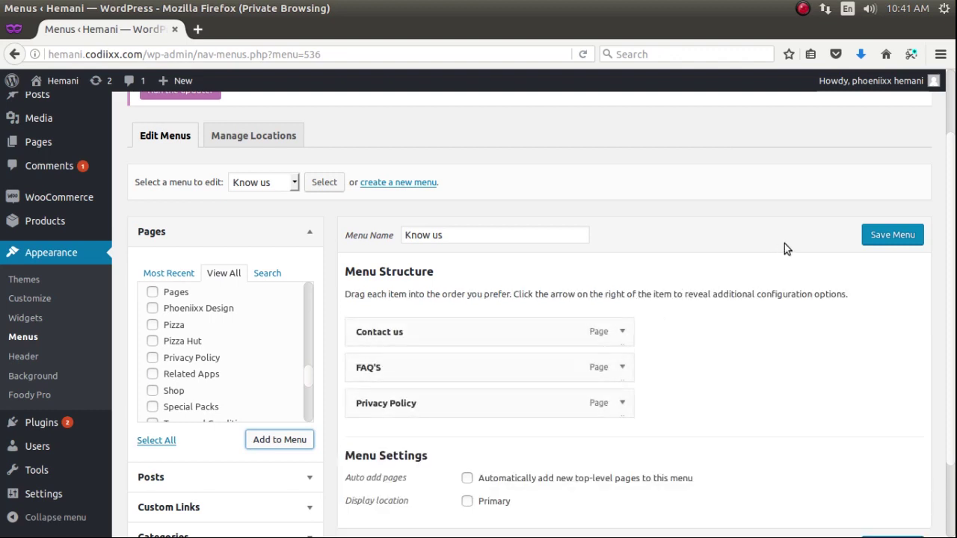
click(883, 236)
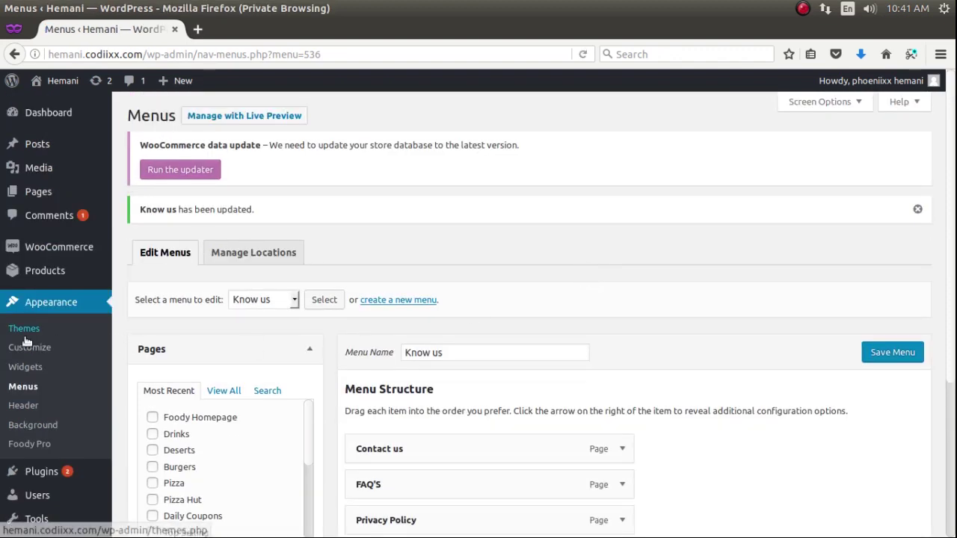
- In the widget settings, add a Custom Menu widget titled "ARE YOU HUNGRY" to Footer 1, assign the Products menu and save it
click(25, 367)
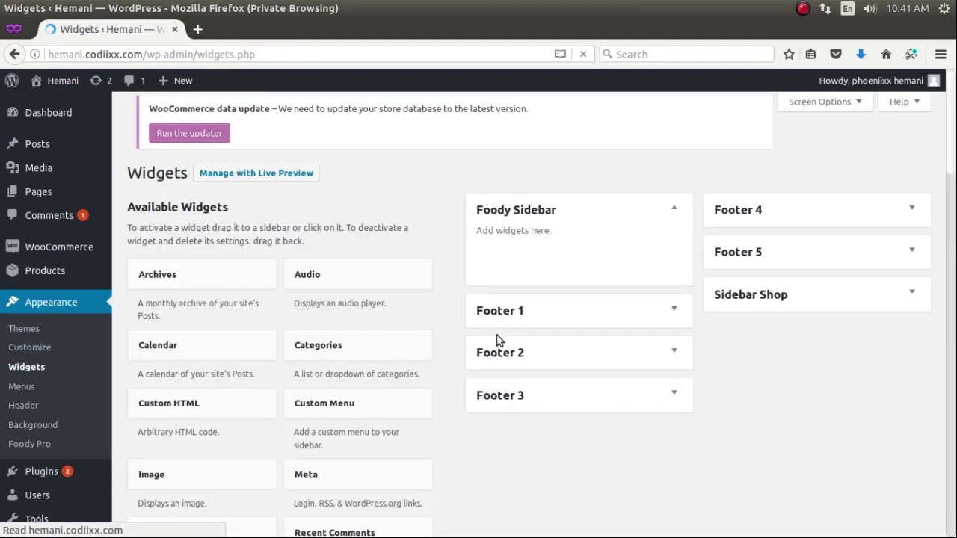
drag(486, 337, 566, 365)
click(547, 425)
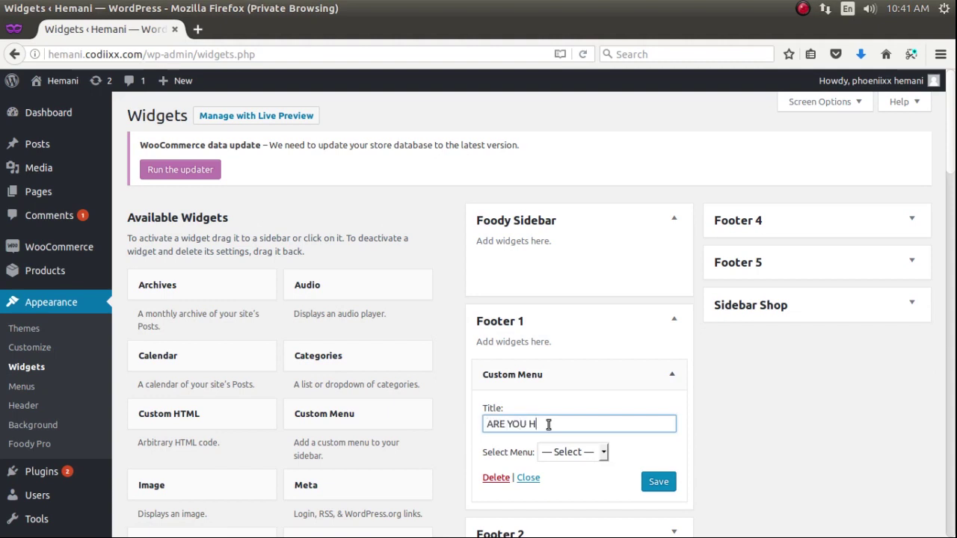
text(ARE YOU HUNGRY)
click(588, 452)
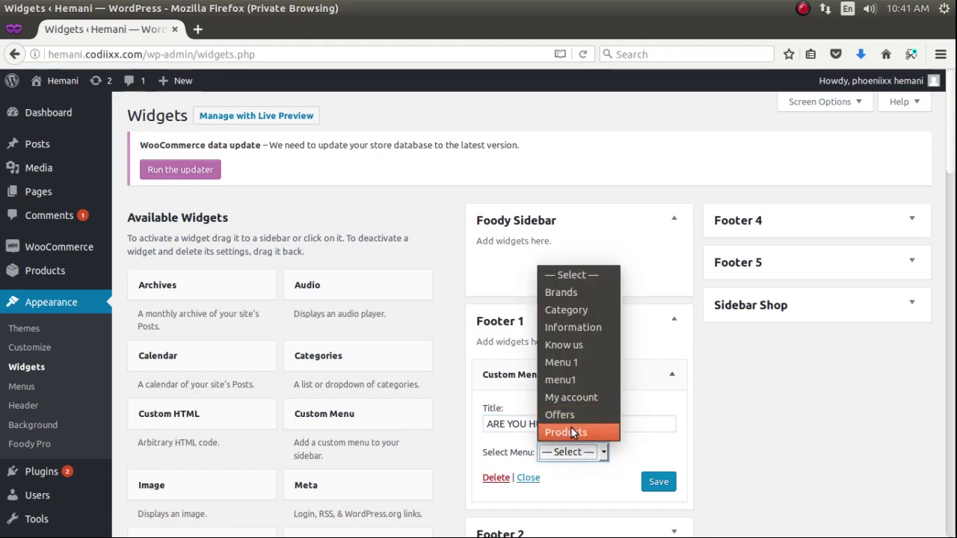
click(571, 429)
click(651, 481)
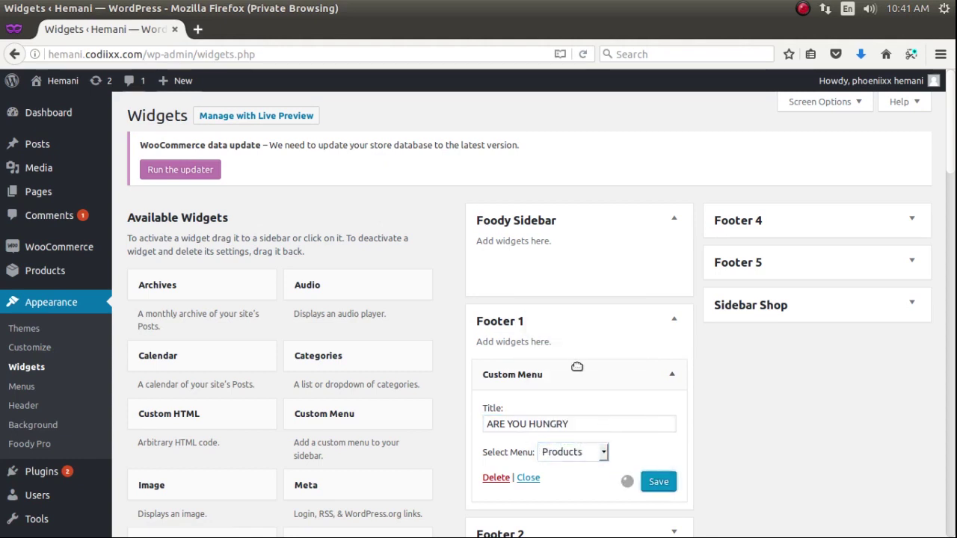
click(672, 378)
- Add a Custom Menu widget titled "TOP BRANDS" to Footer 2, assign the Brands menu and save it
scroll(570, 350, down, 2)
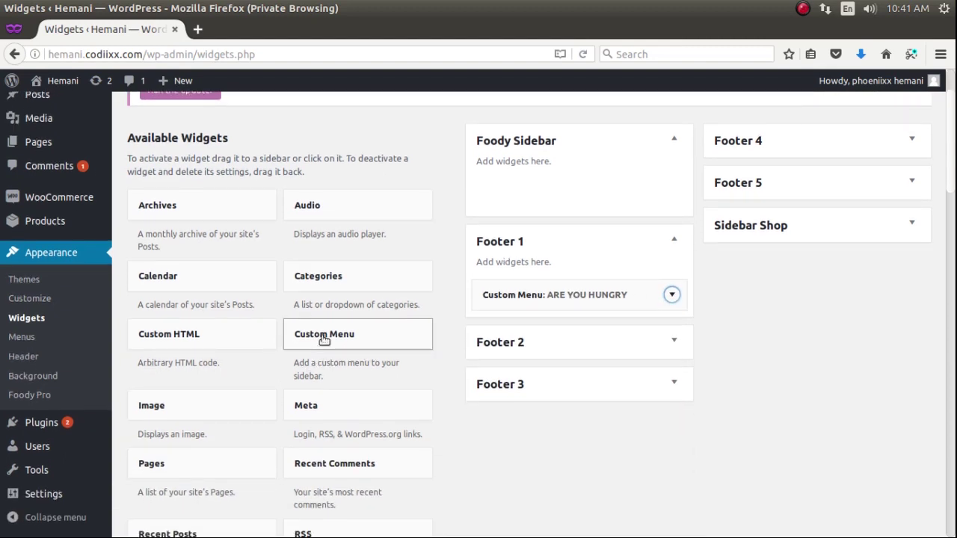
drag(518, 354, 516, 397)
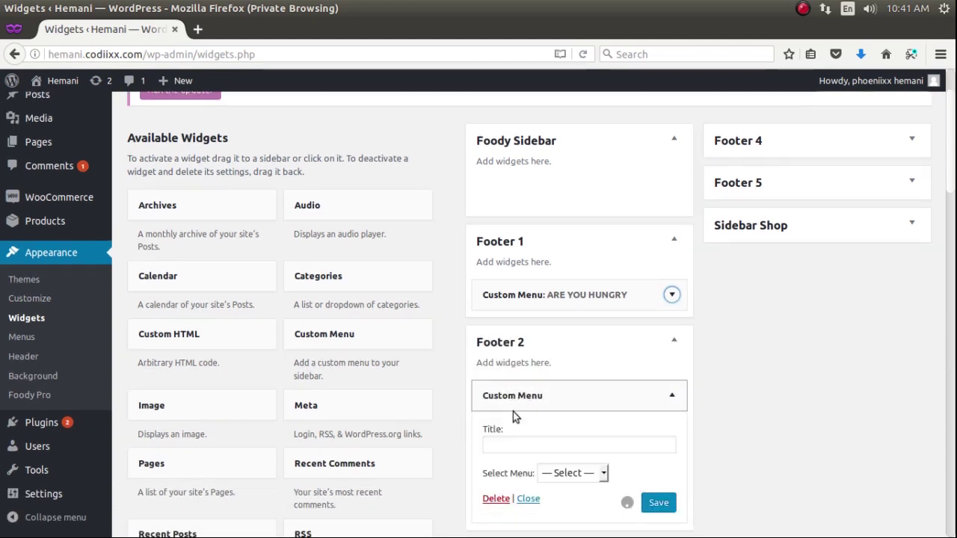
text(TOP BRANDS)
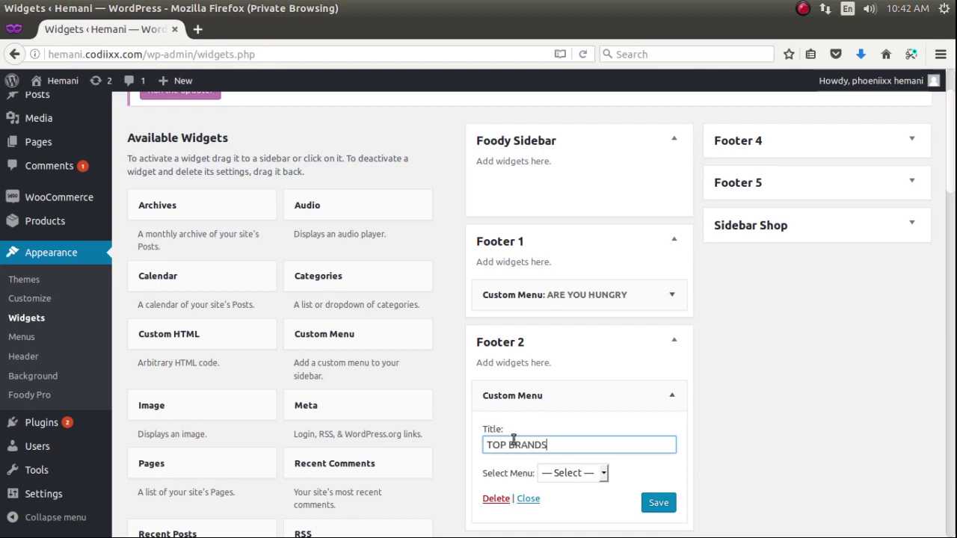
click(575, 480)
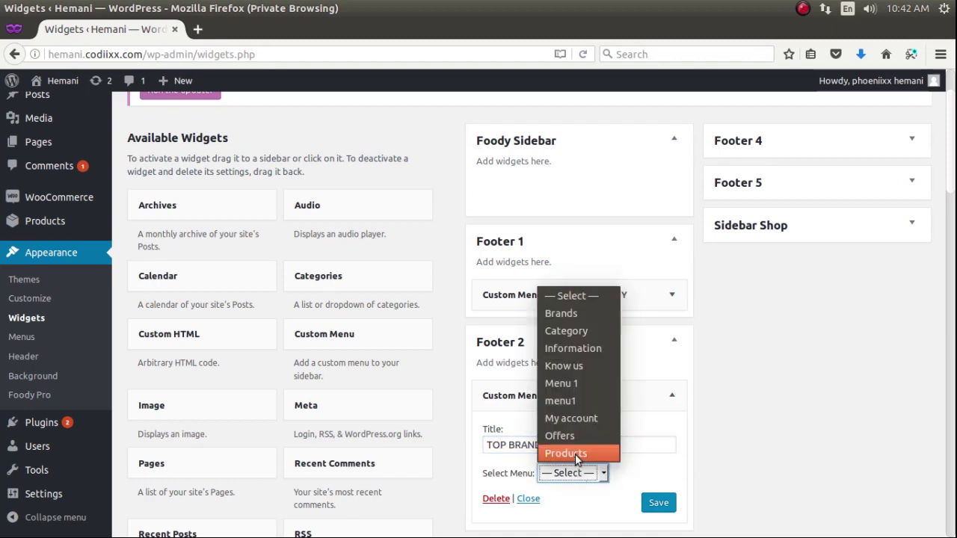
click(576, 311)
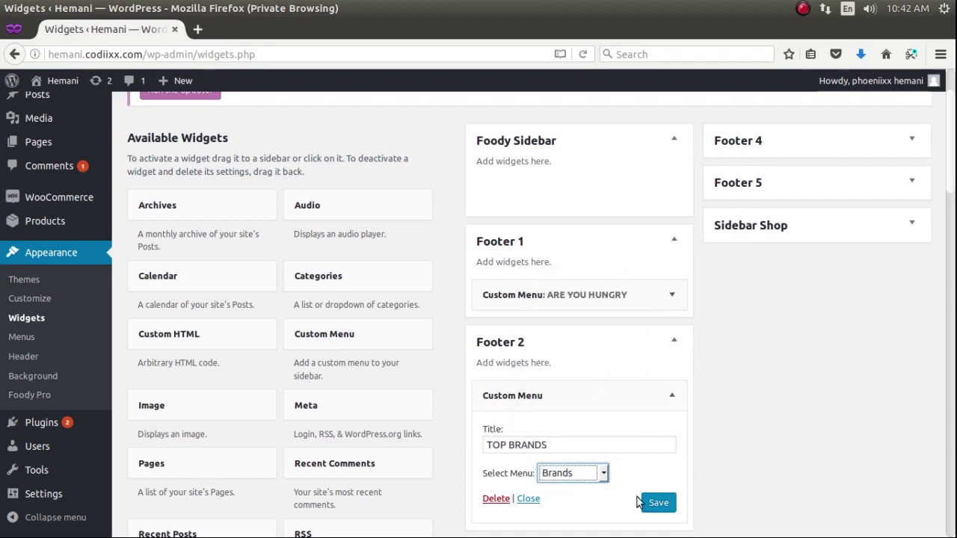
click(658, 501)
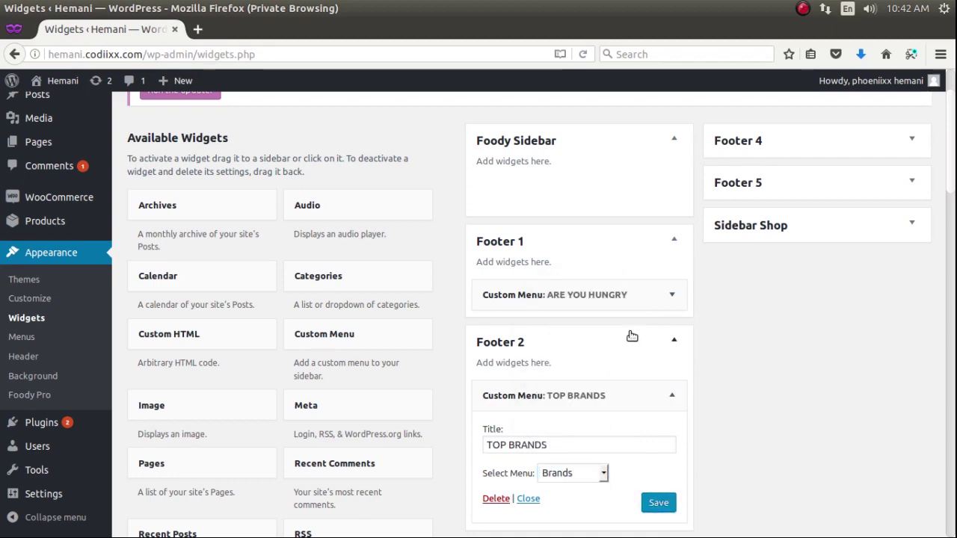
click(633, 341)
- Add a Custom Menu widget titled "OFFERS" to Footer 3, assign the Offers menu and save it
scroll(459, 299, down, 3)
drag(344, 214, 535, 318)
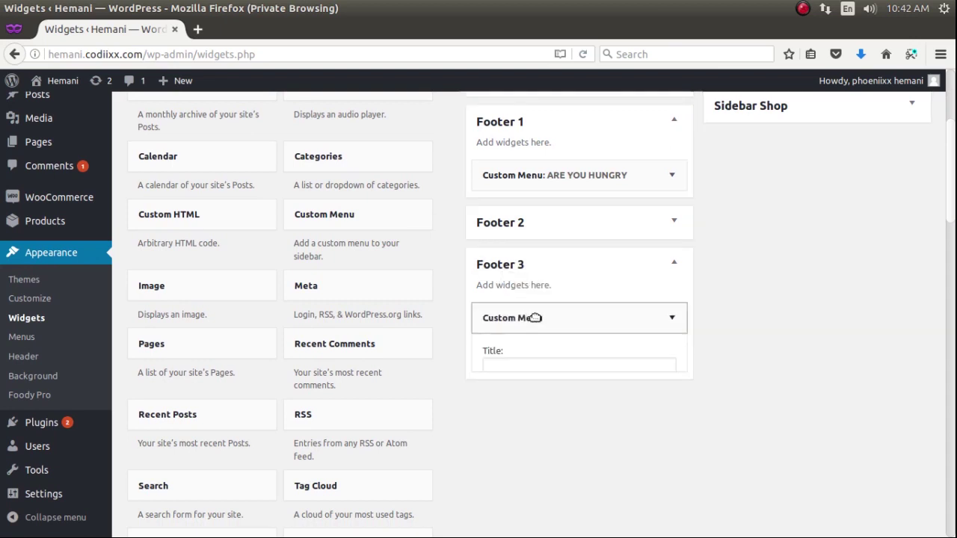
click(507, 368)
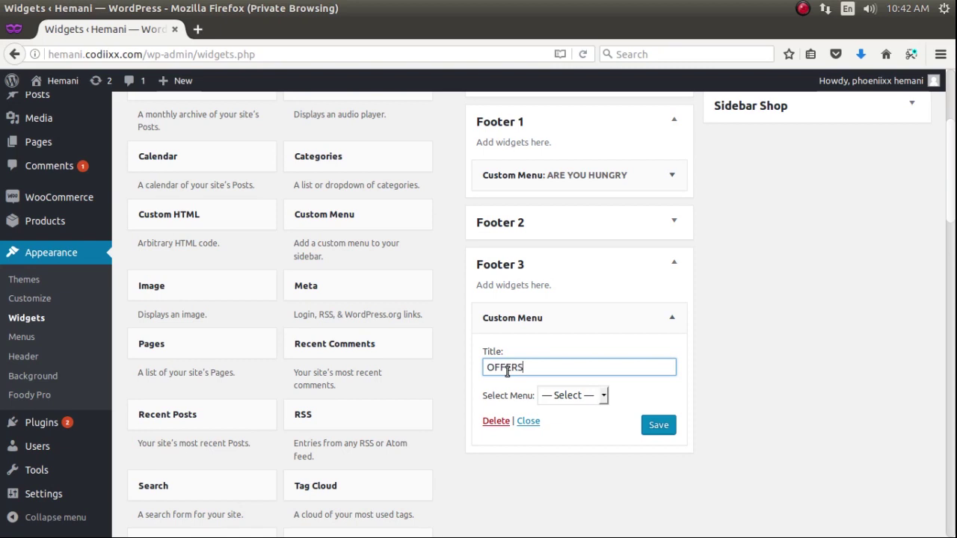
click(591, 396)
click(580, 358)
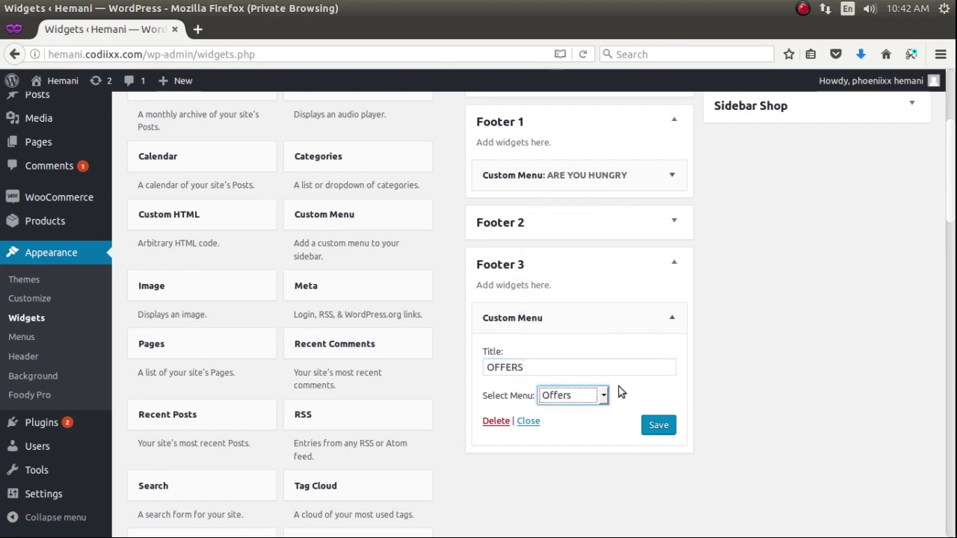
click(658, 425)
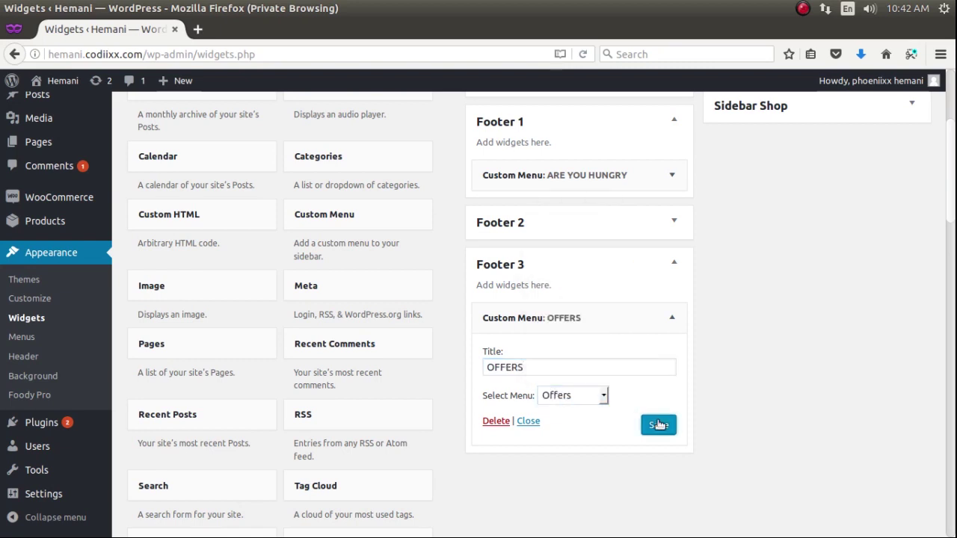
click(672, 318)
- Add a Custom Menu widget titled "GET TO KNOW ABOUT US" to Footer 4, assign the Know us menu and save it
scroll(677, 373, up, 5)
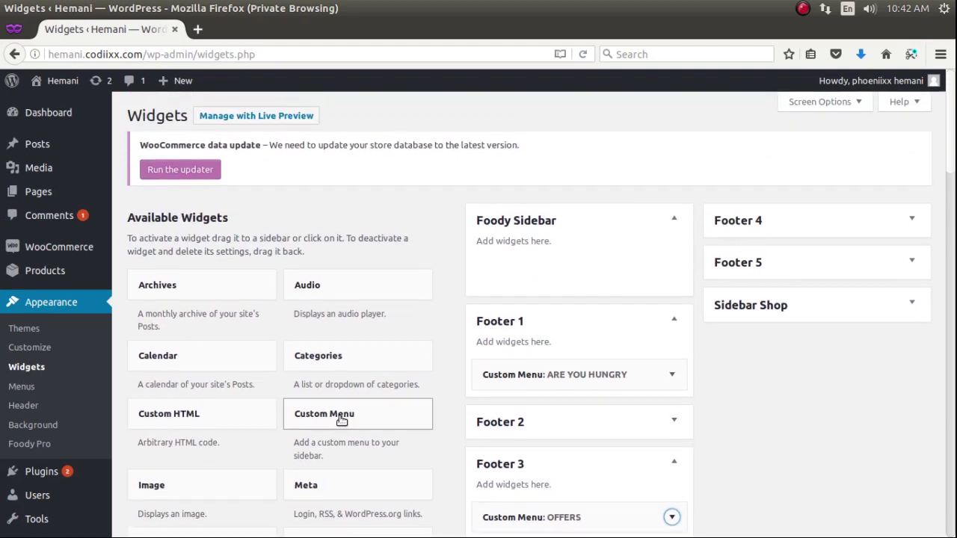
drag(342, 422, 765, 271)
click(758, 322)
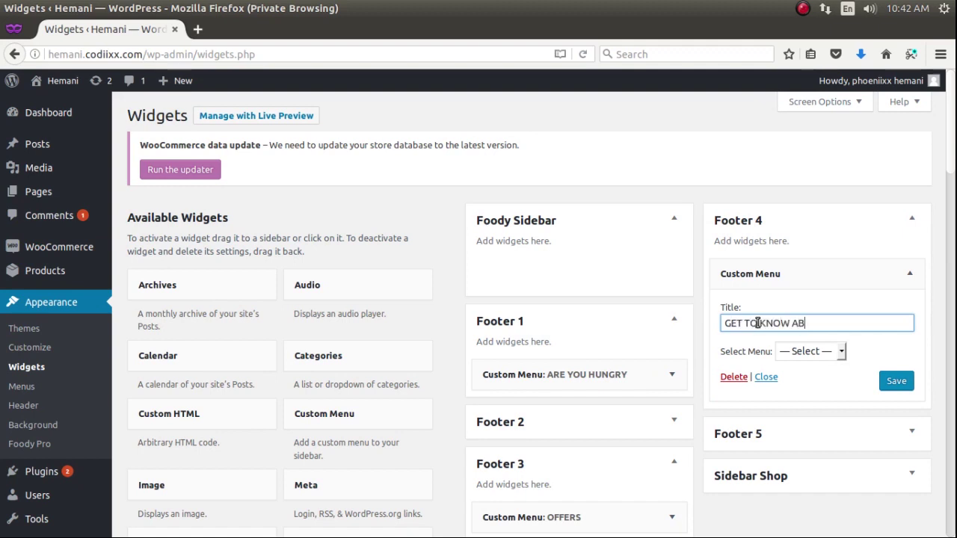
text(GET TO KNOW ABOUT US)
click(810, 351)
click(817, 438)
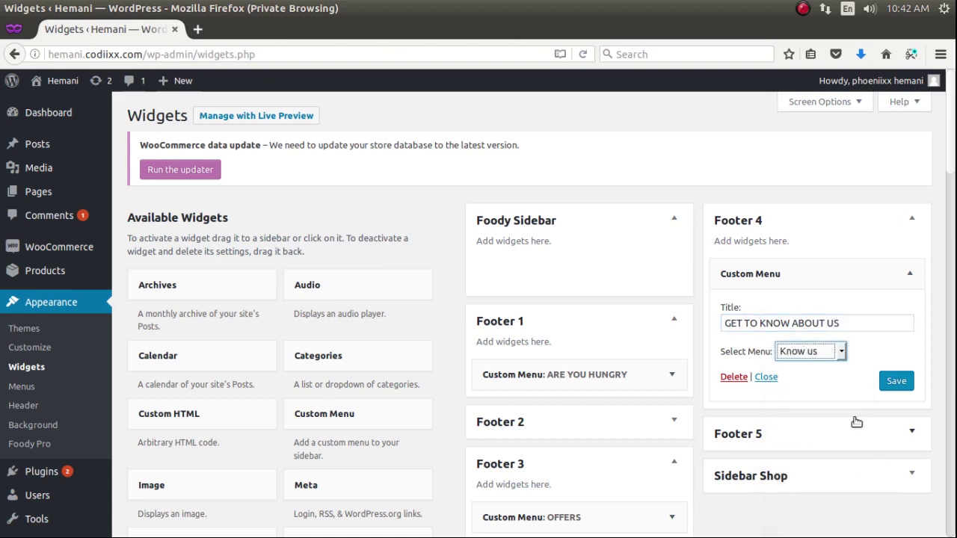
click(897, 382)
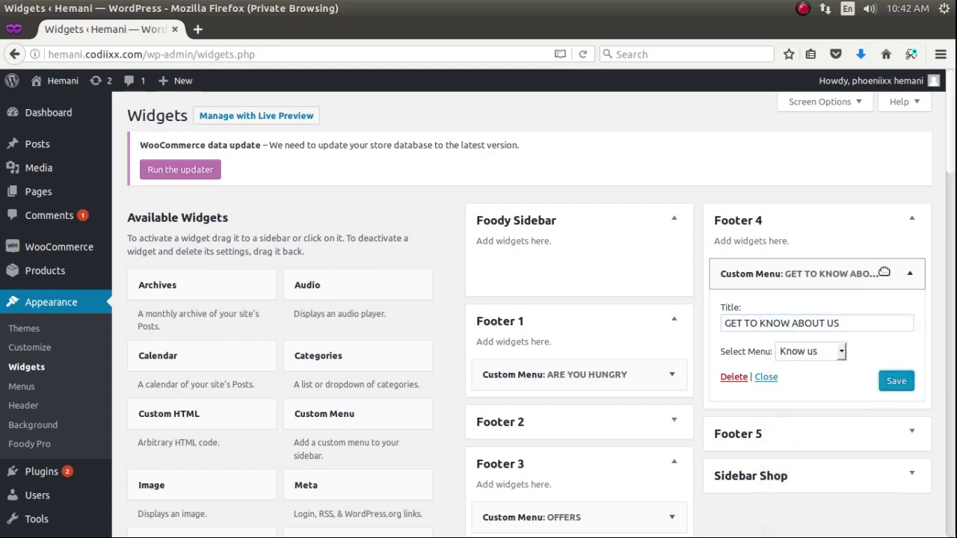
click(908, 276)
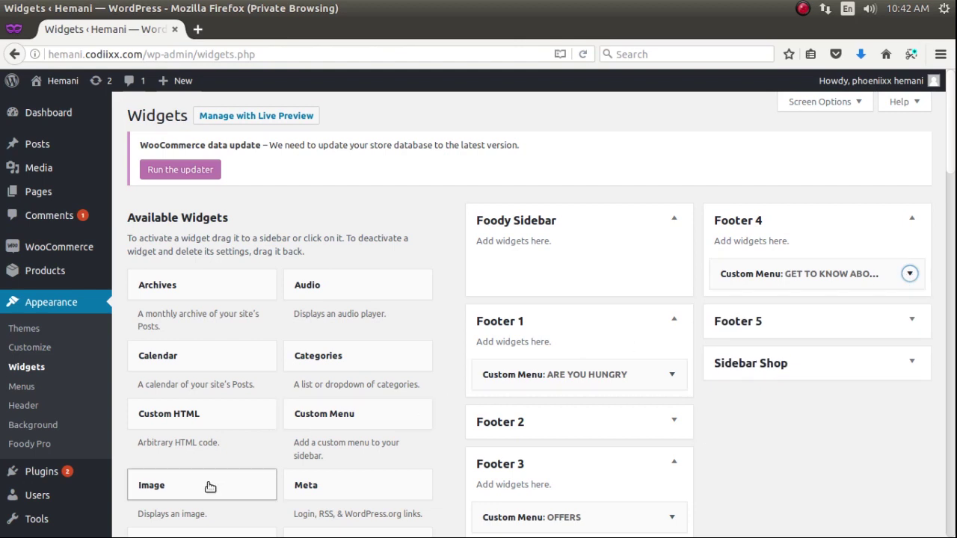
- Add an Image widget to Footer 5 with the Delicious.co logo from the media library and save it
drag(209, 486, 789, 370)
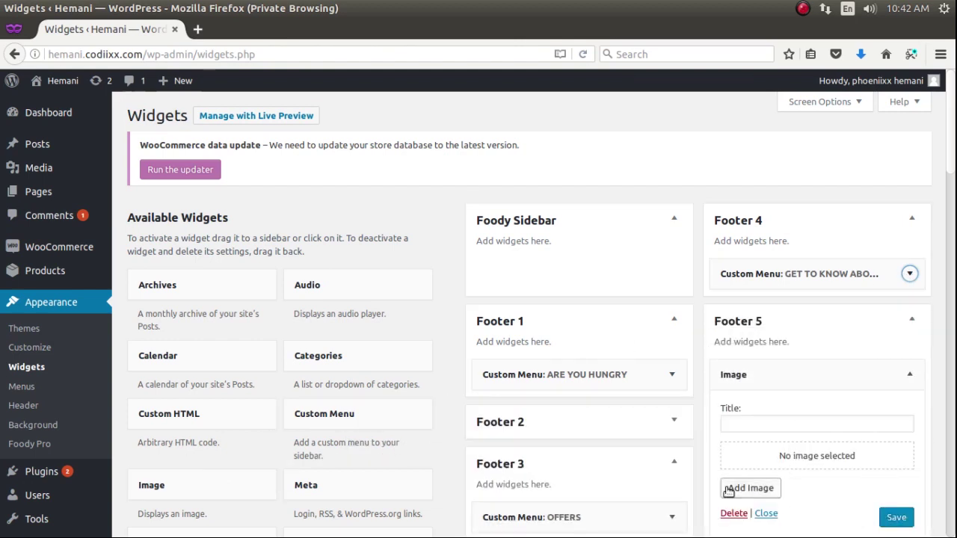
click(735, 489)
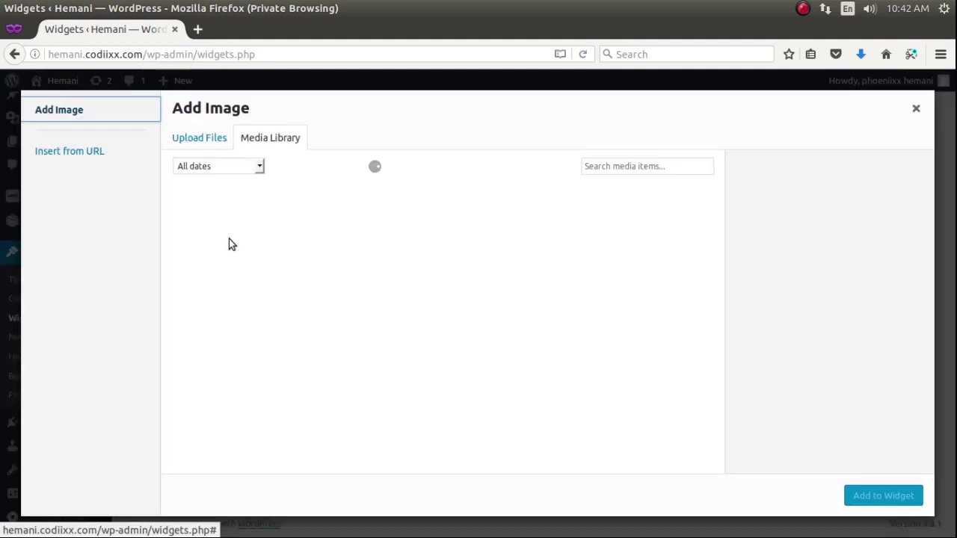
click(250, 260)
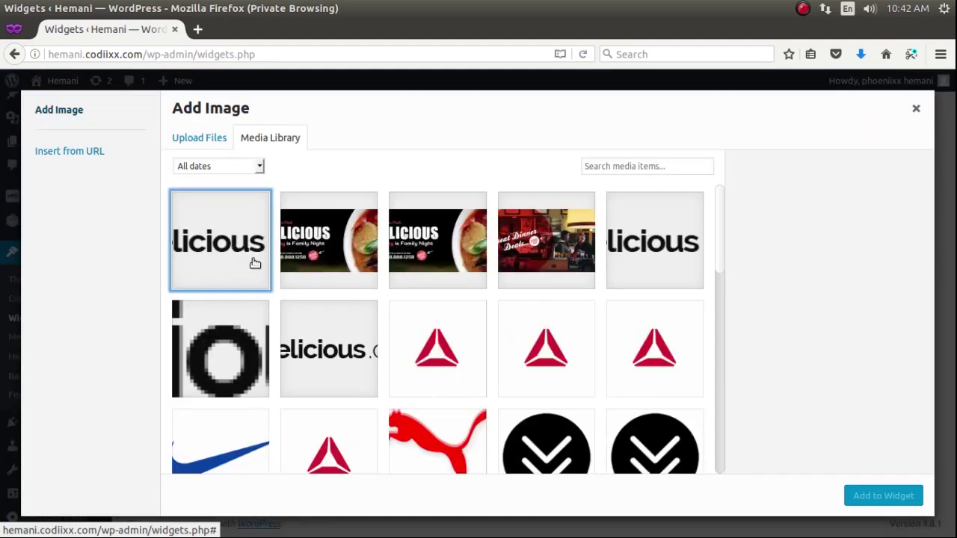
click(883, 495)
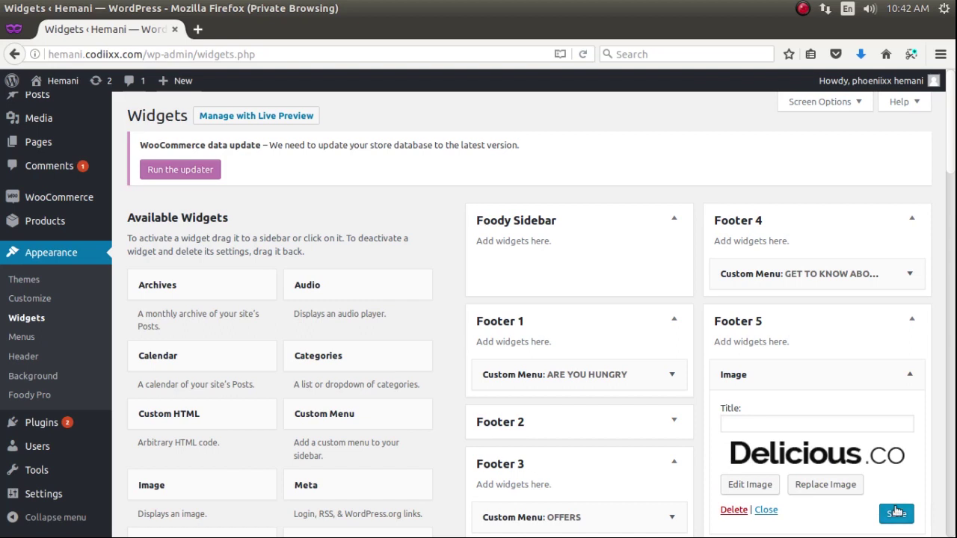
click(909, 374)
- Switch to Chromium, reload the site's homepage and check the footer widgets and the header navigation
mouse_move(15, 486)
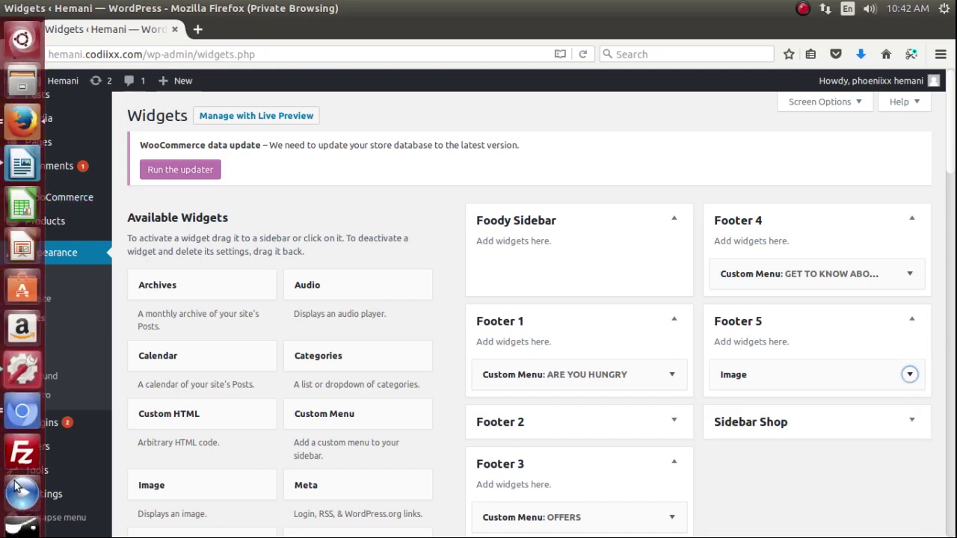
click(22, 416)
scroll(415, 337, down, 10)
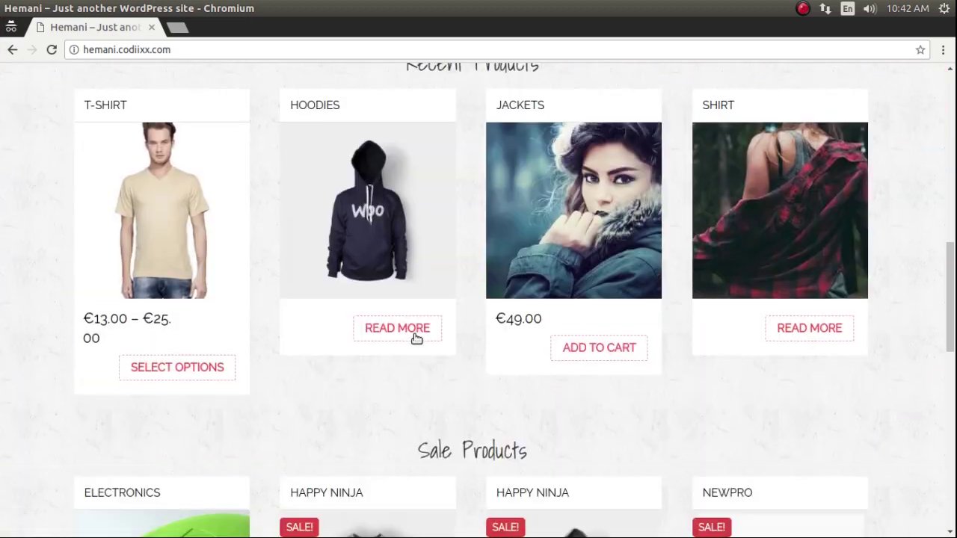
scroll(417, 338, down, 10)
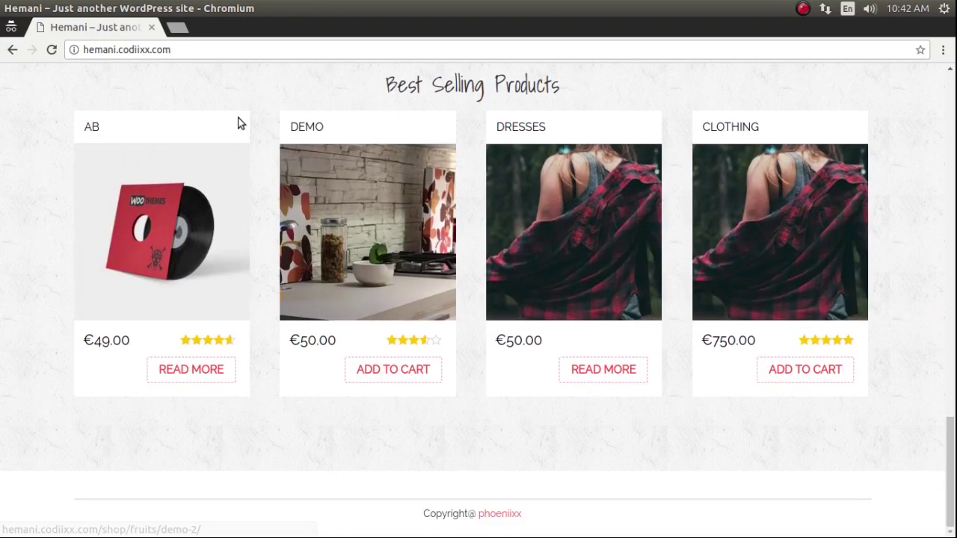
click(202, 43)
key(Return)
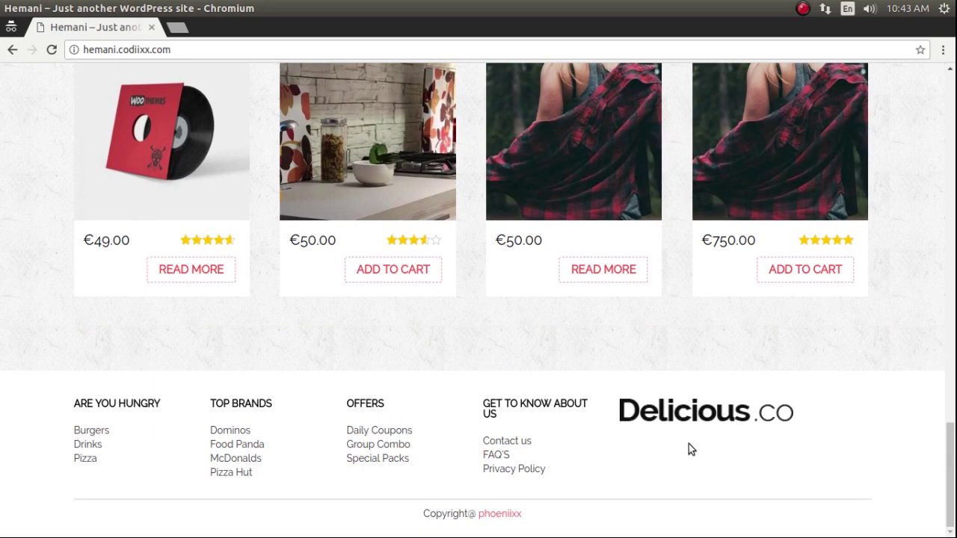
scroll(688, 444, up, 12)
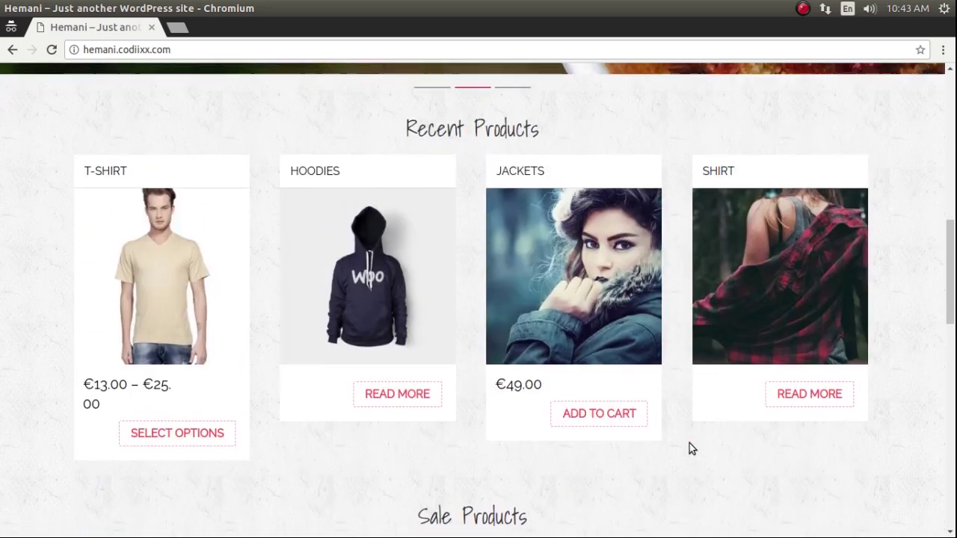
scroll(690, 444, up, 9)
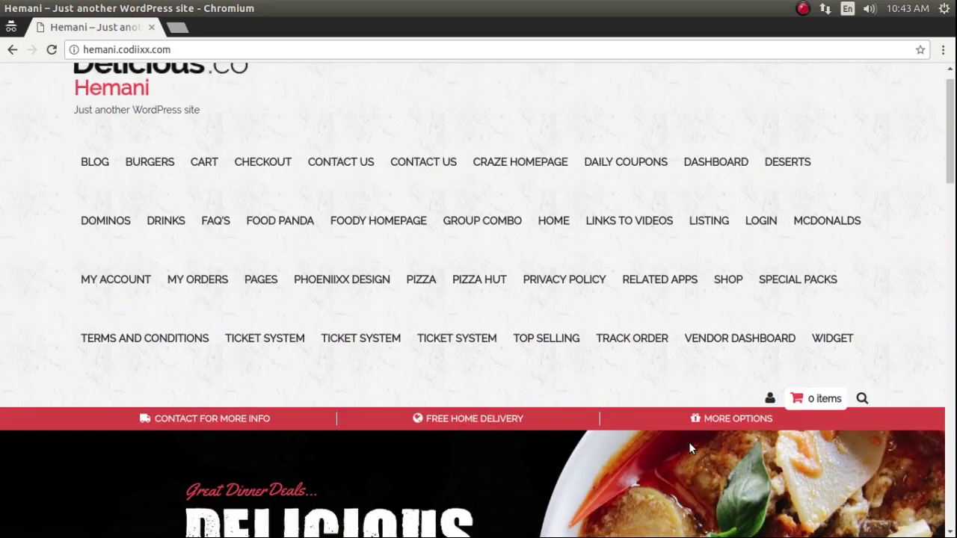
scroll(690, 447, up, 1)
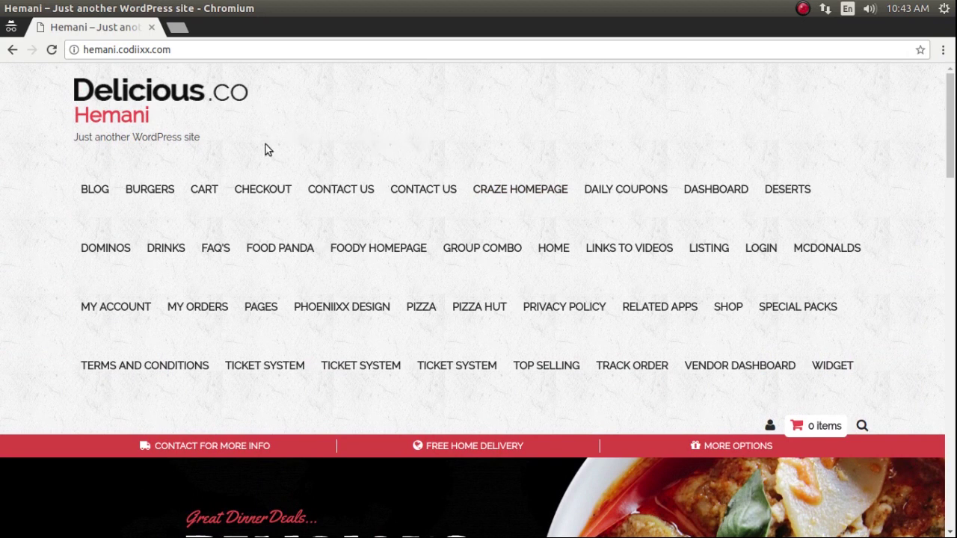
- Switch back to the WordPress admin in Firefox and open the Information menu for editing in the menu settings
mouse_move(4, 154)
click(24, 126)
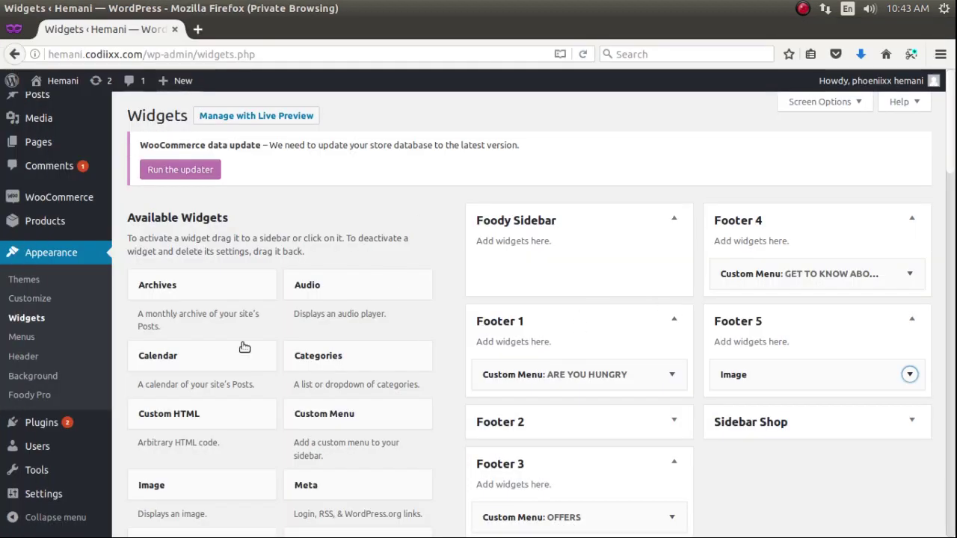
click(21, 336)
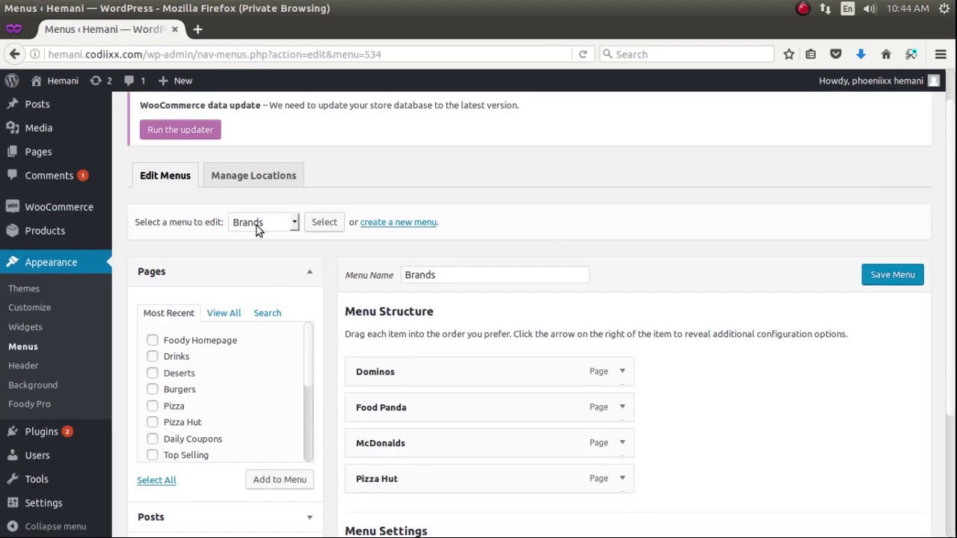
click(263, 222)
click(262, 276)
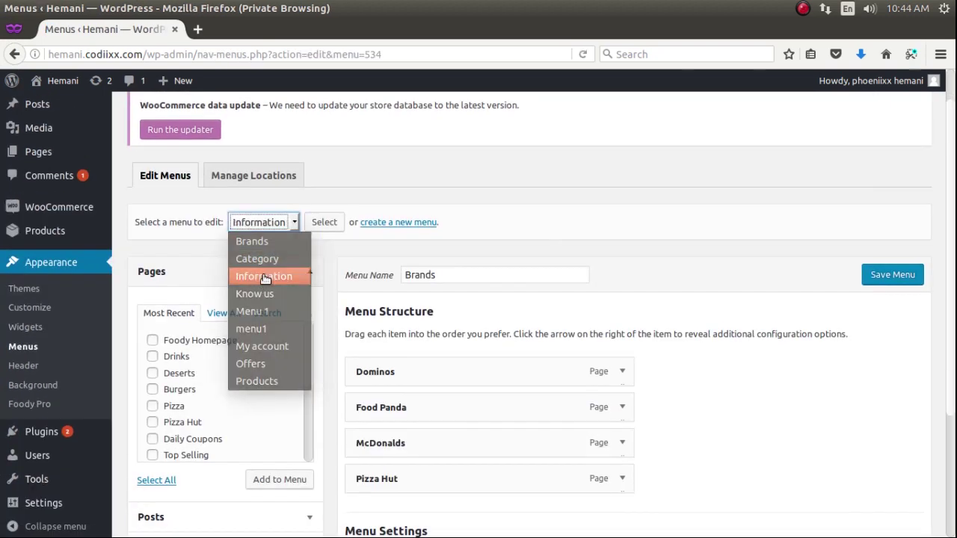
click(325, 222)
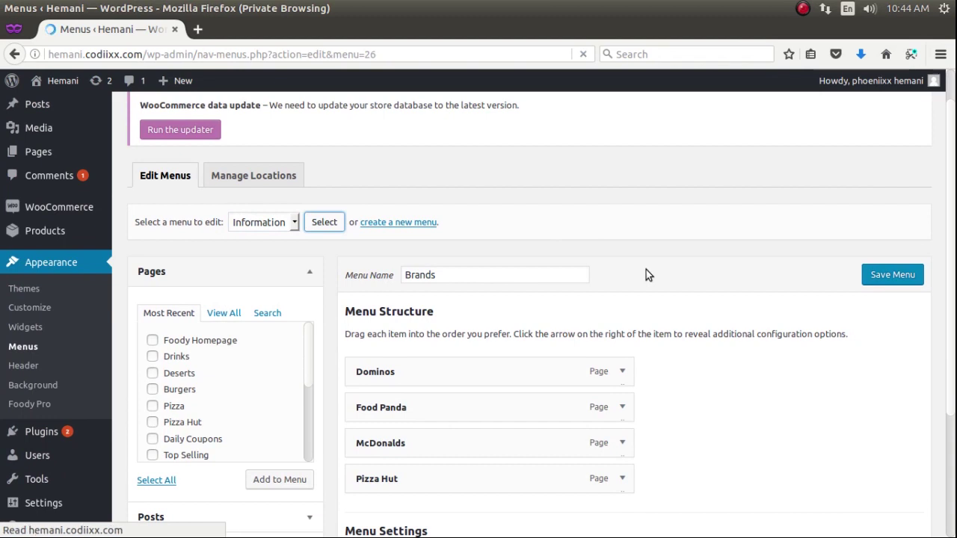
- Add the Blog, Cart, Checkout, Home and Shop pages to the Information menu
scroll(647, 269, down, 2)
scroll(649, 275, down, 1)
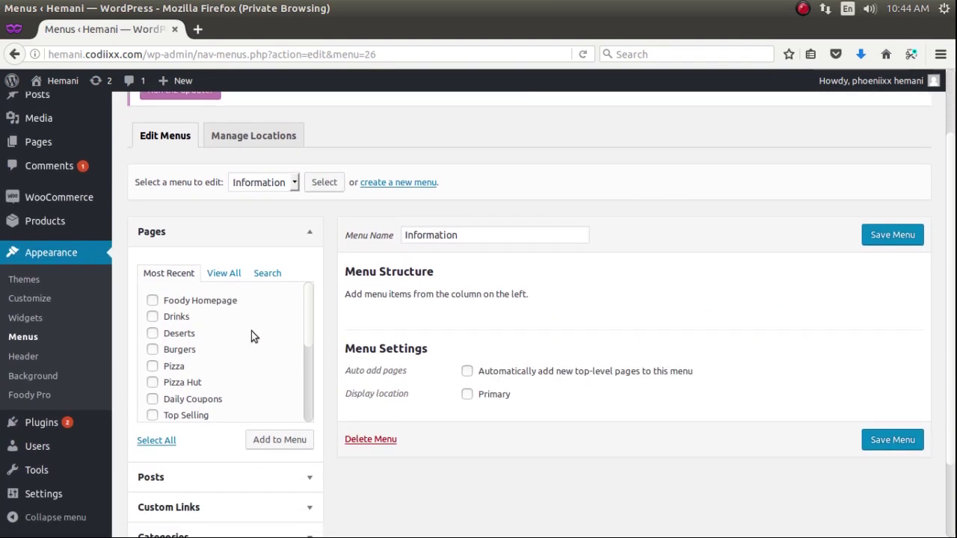
click(225, 274)
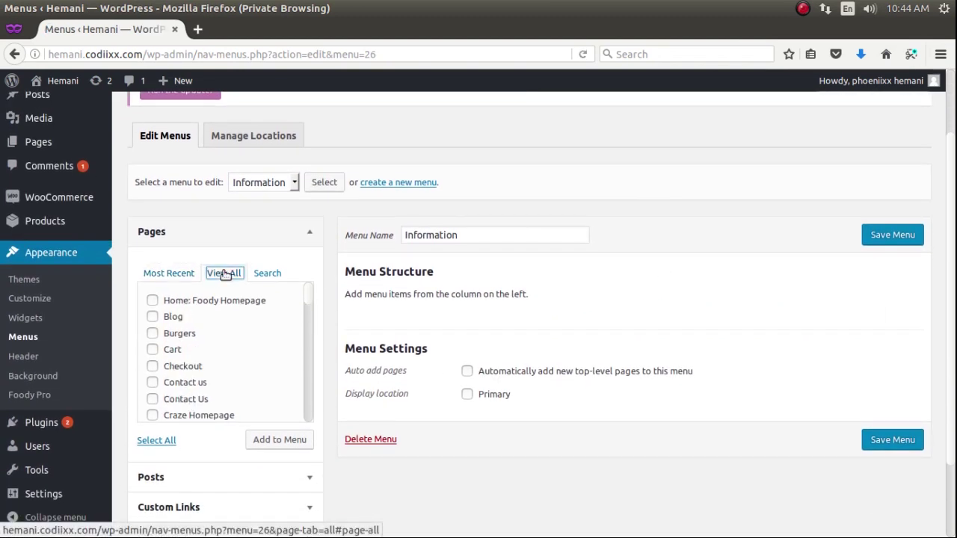
click(179, 318)
scroll(184, 320, down, 1)
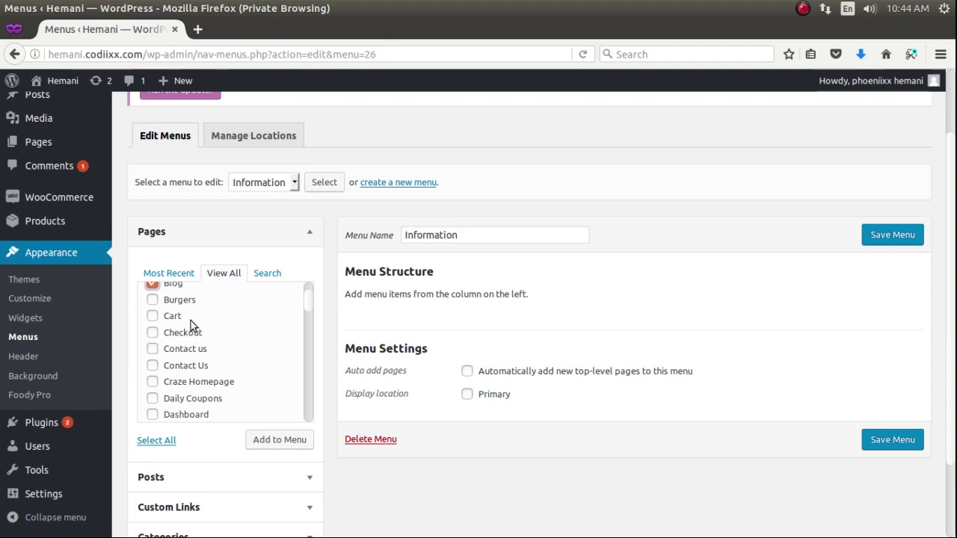
scroll(192, 317, down, 2)
scroll(208, 316, up, 2)
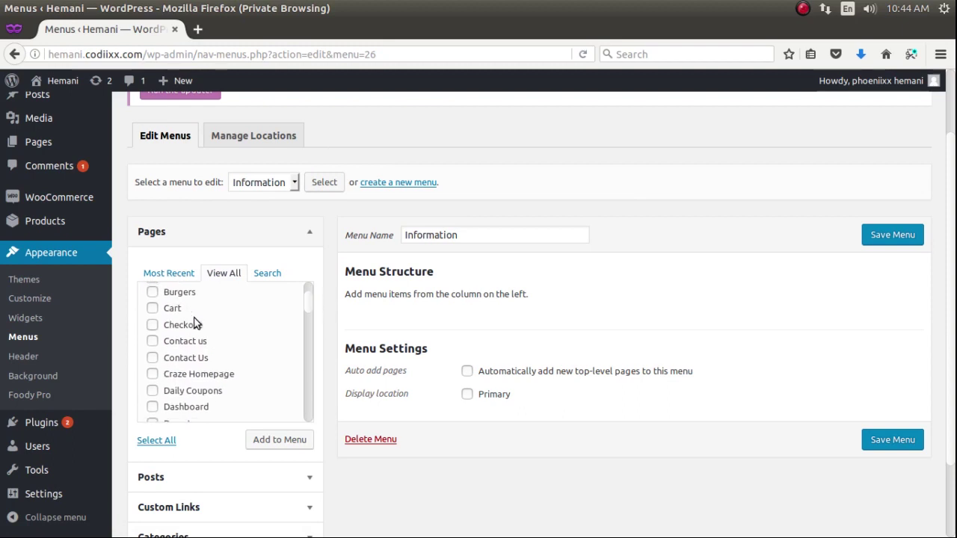
click(177, 317)
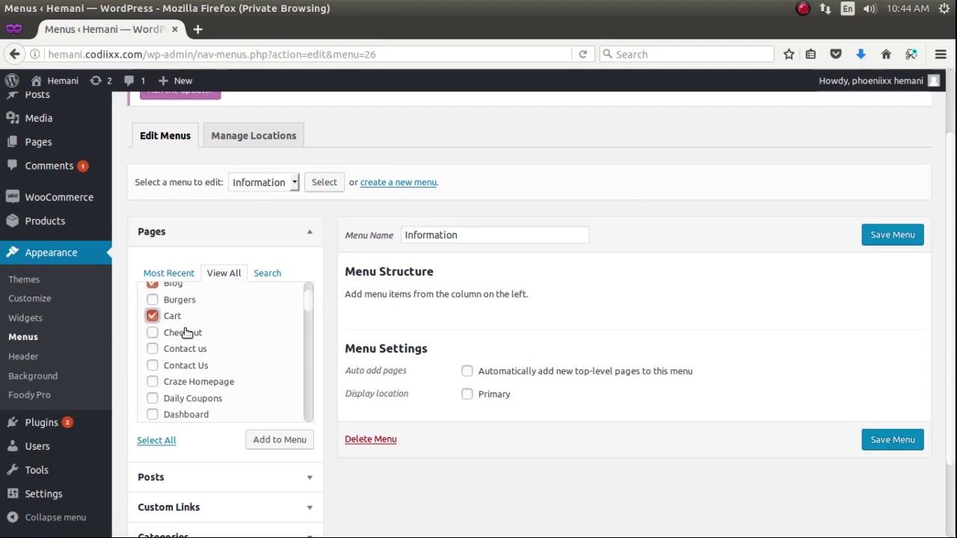
click(186, 332)
scroll(229, 329, down, 7)
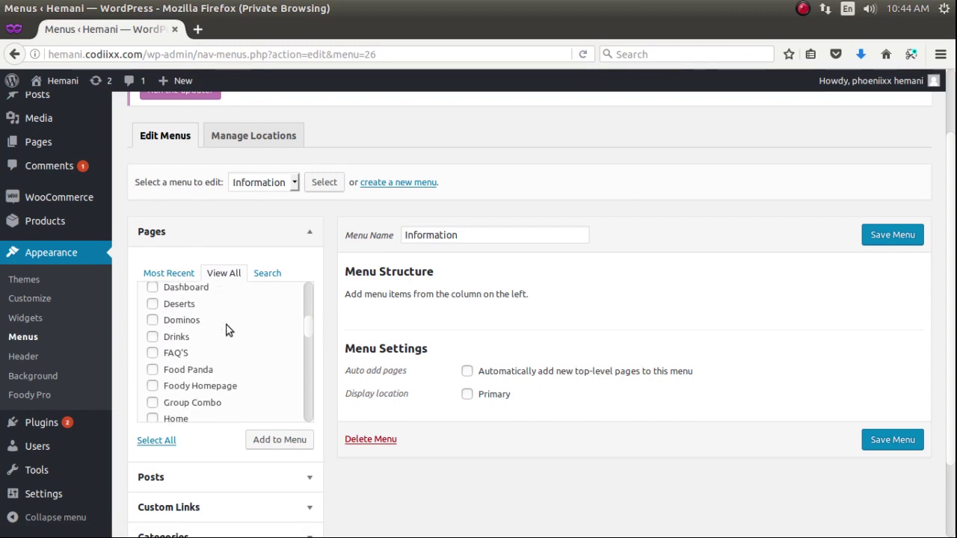
scroll(228, 331, down, 2)
scroll(261, 317, down, 10)
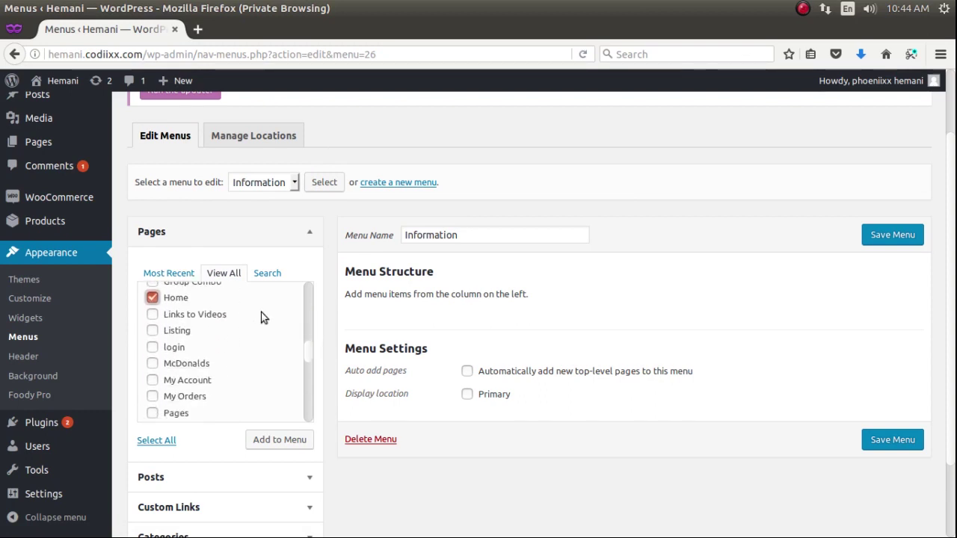
click(181, 359)
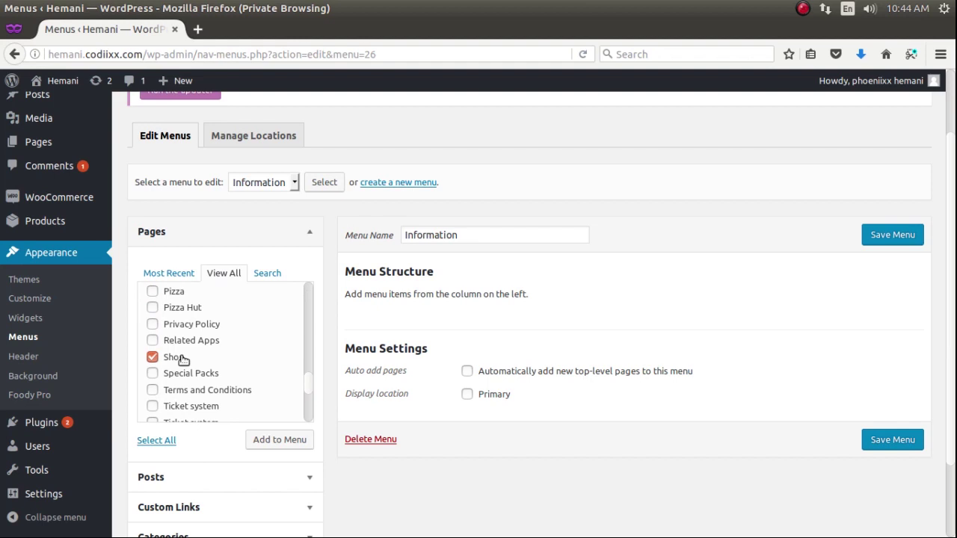
click(267, 438)
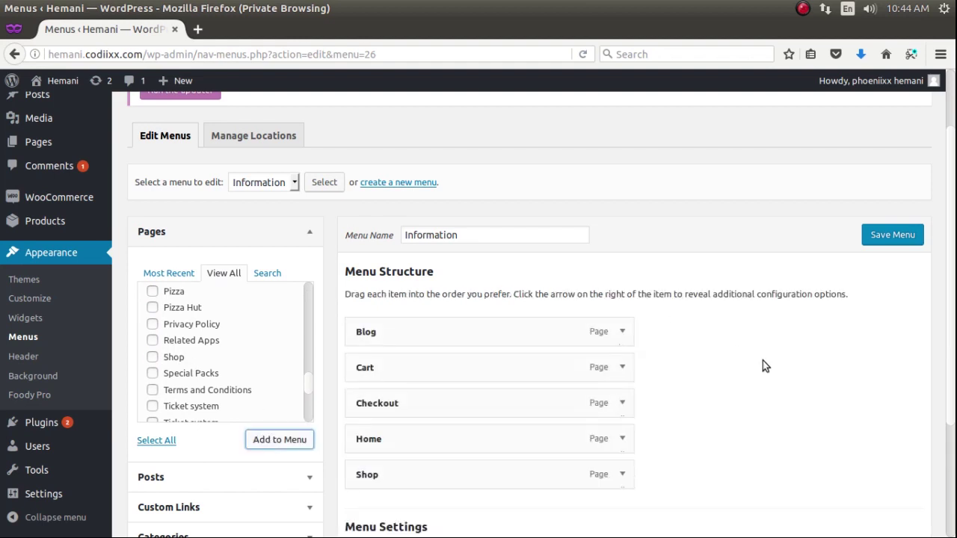
- Set the Information menu's display location to Primary and save the menu
scroll(763, 364, down, 4)
click(497, 416)
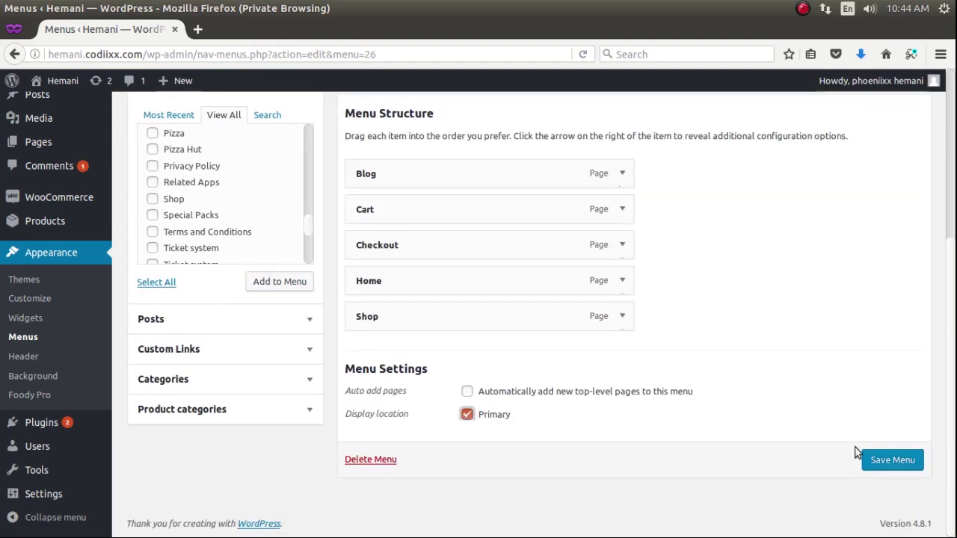
click(896, 460)
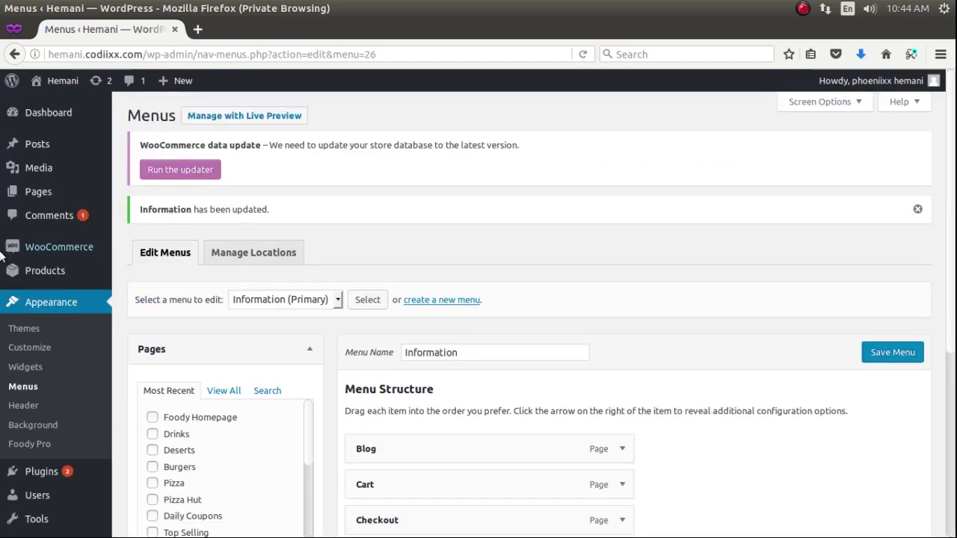
- Switch to Chromium, reload the homepage and review its header navigation, slider and product sections
mouse_move(3, 443)
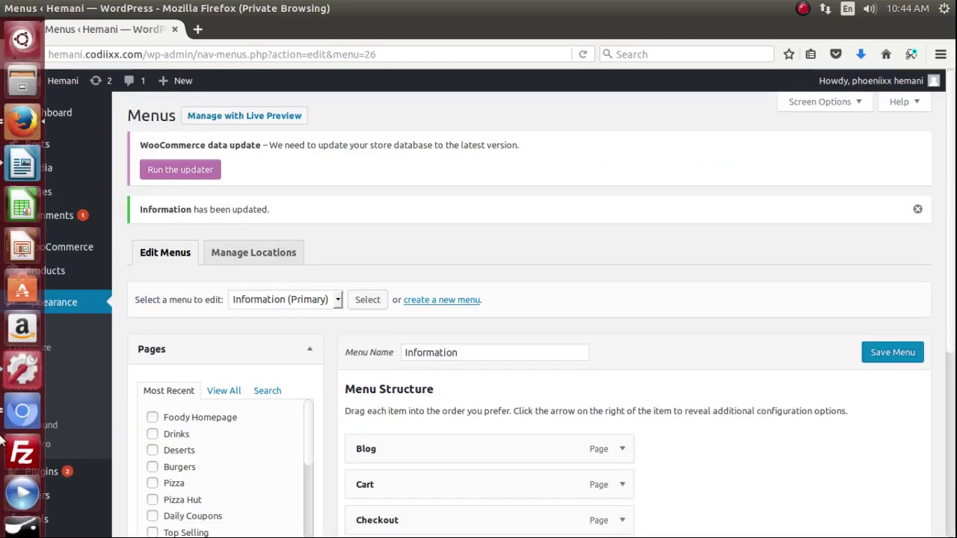
click(21, 416)
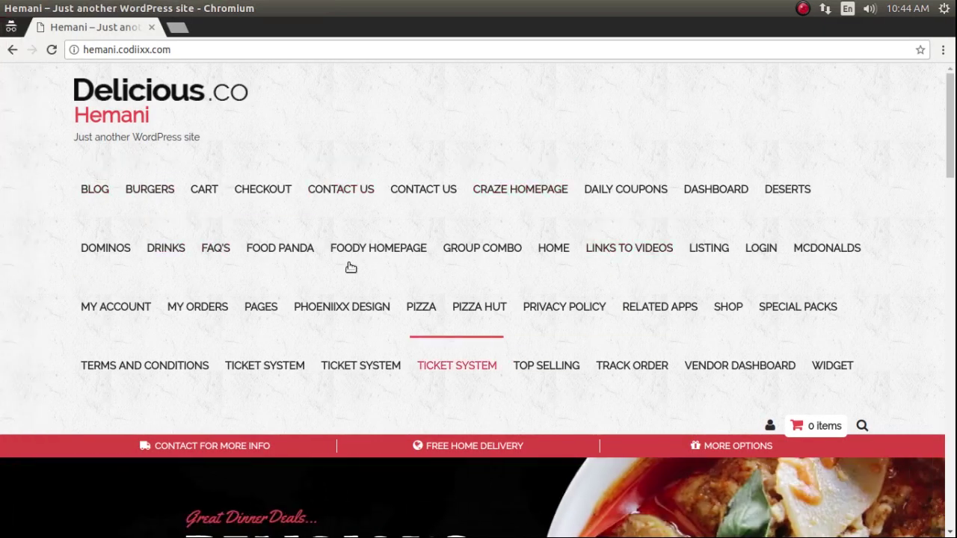
click(235, 50)
key(Return)
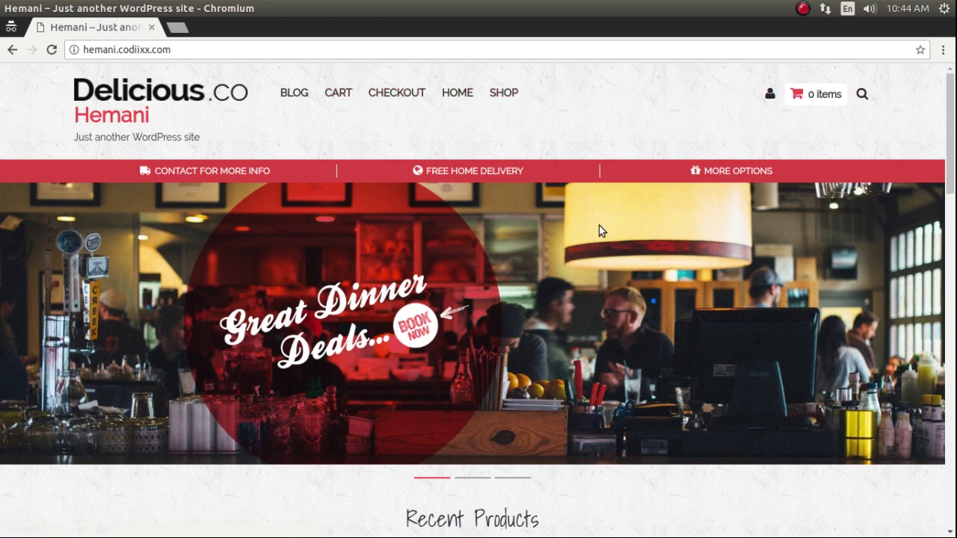
scroll(605, 228, down, 3)
scroll(605, 227, down, 10)
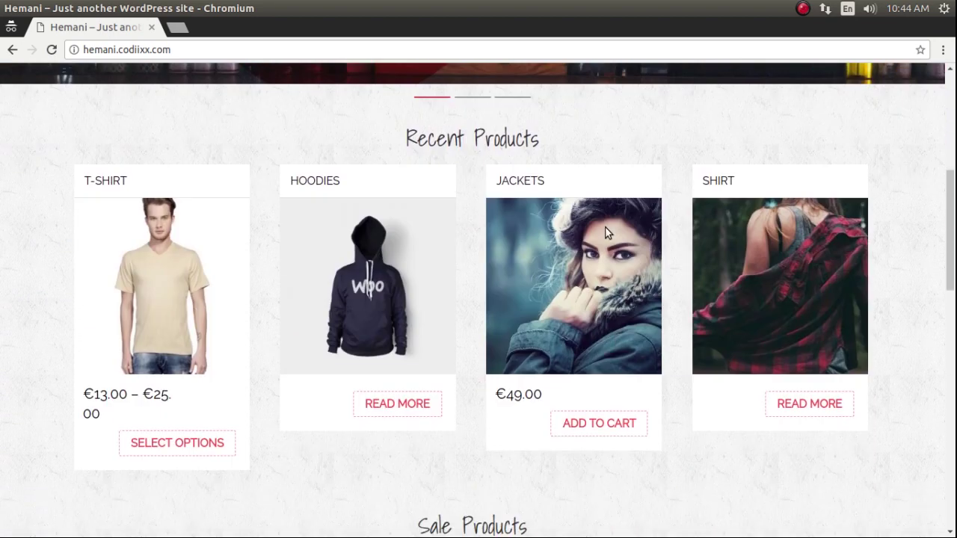
scroll(605, 232, down, 6)
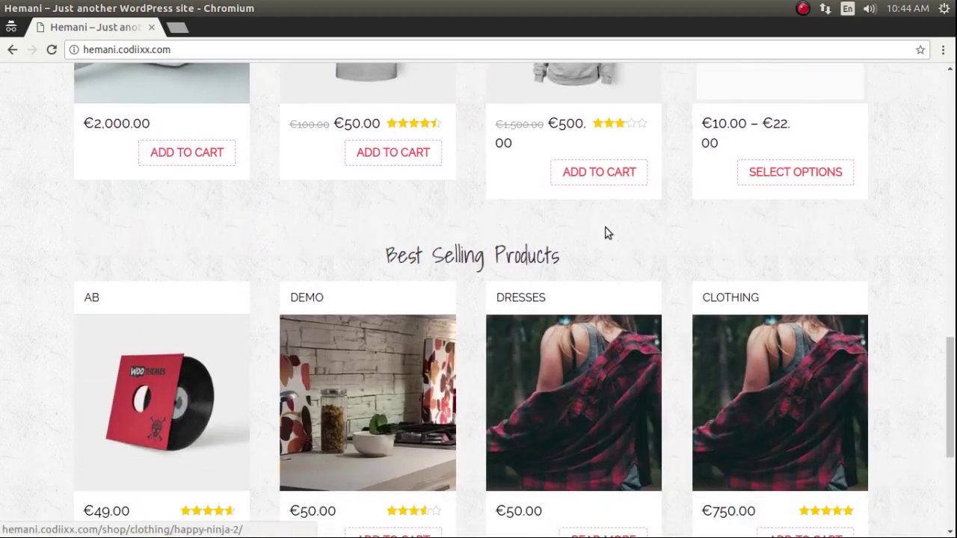